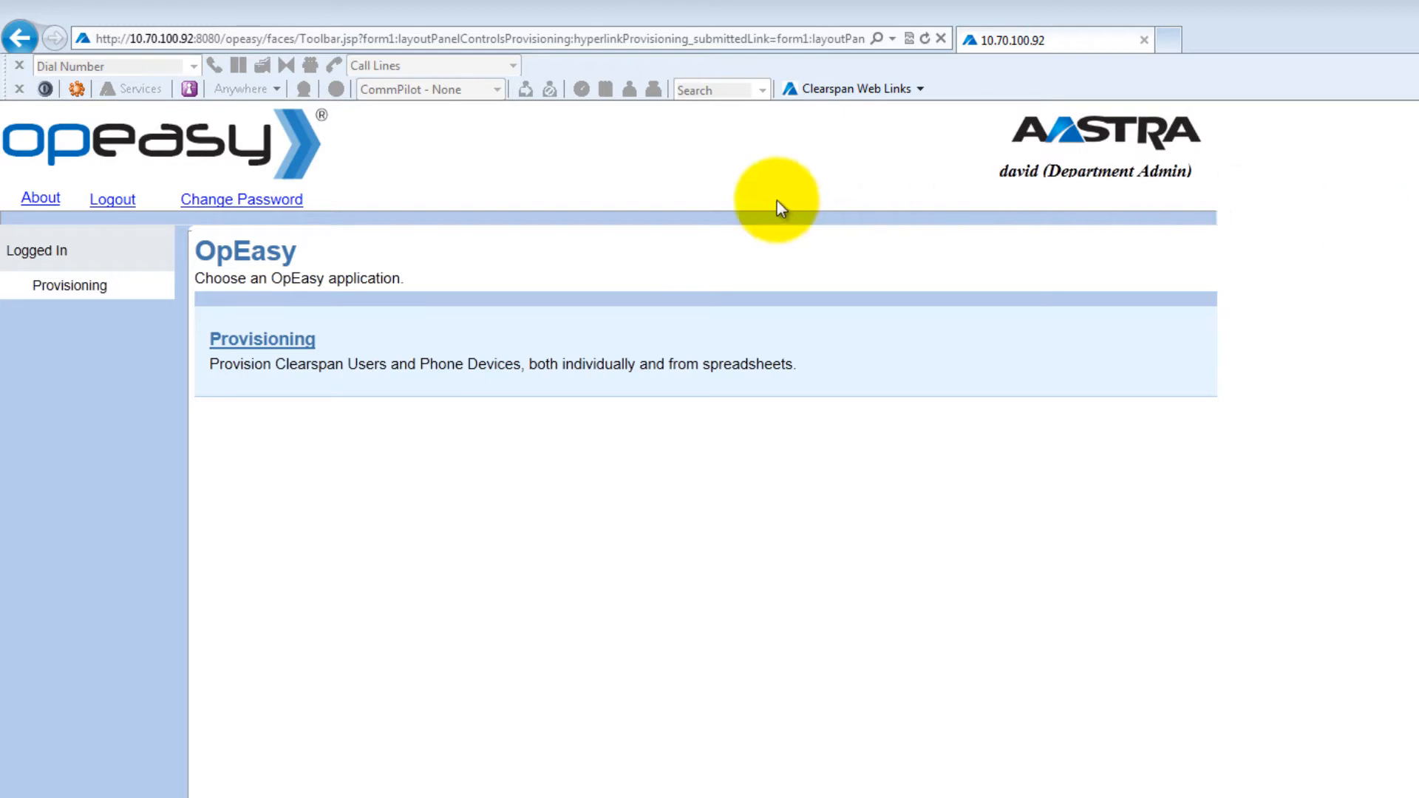
# Step: Launch the Provisioning application from the OpEasy start page
pyautogui.click(296, 340)
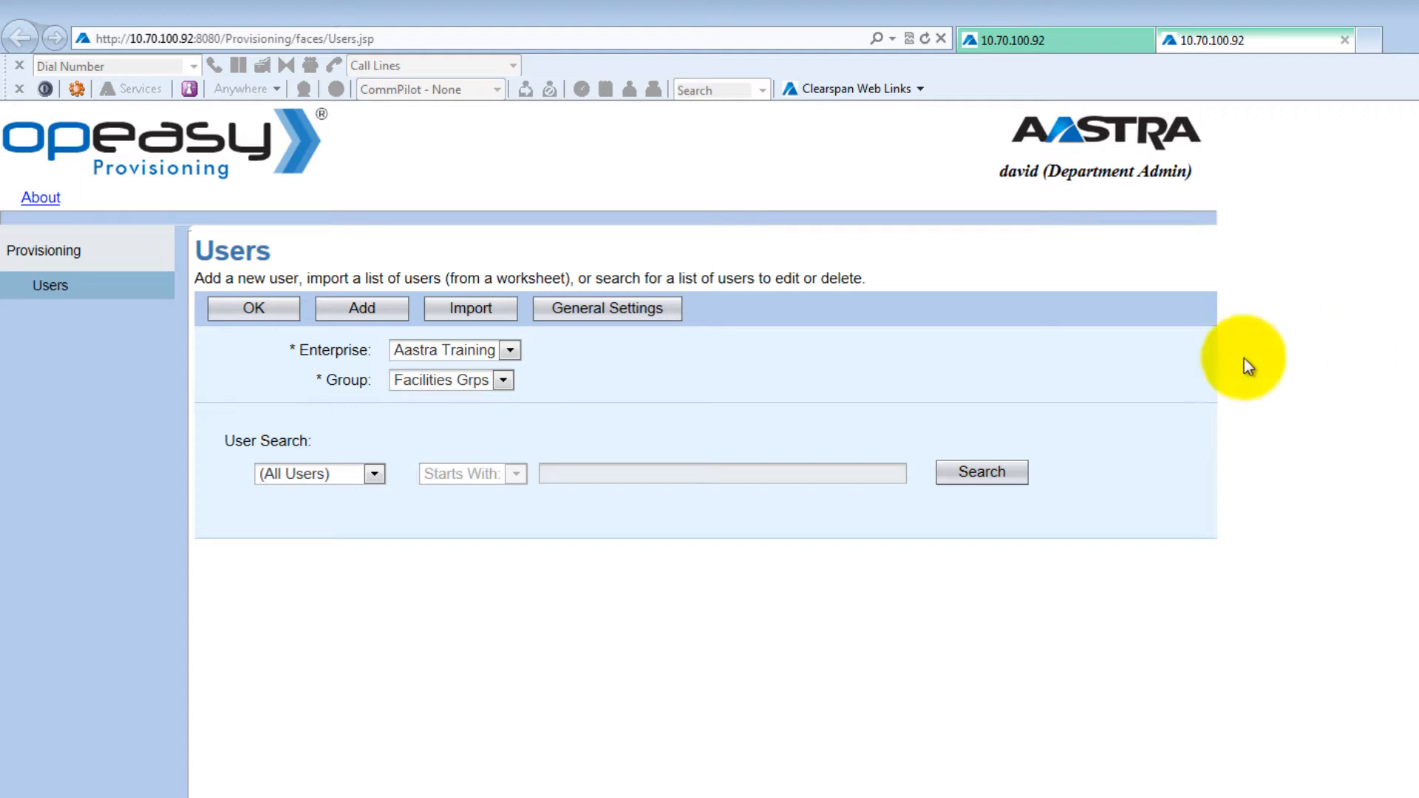
pyautogui.click(513, 352)
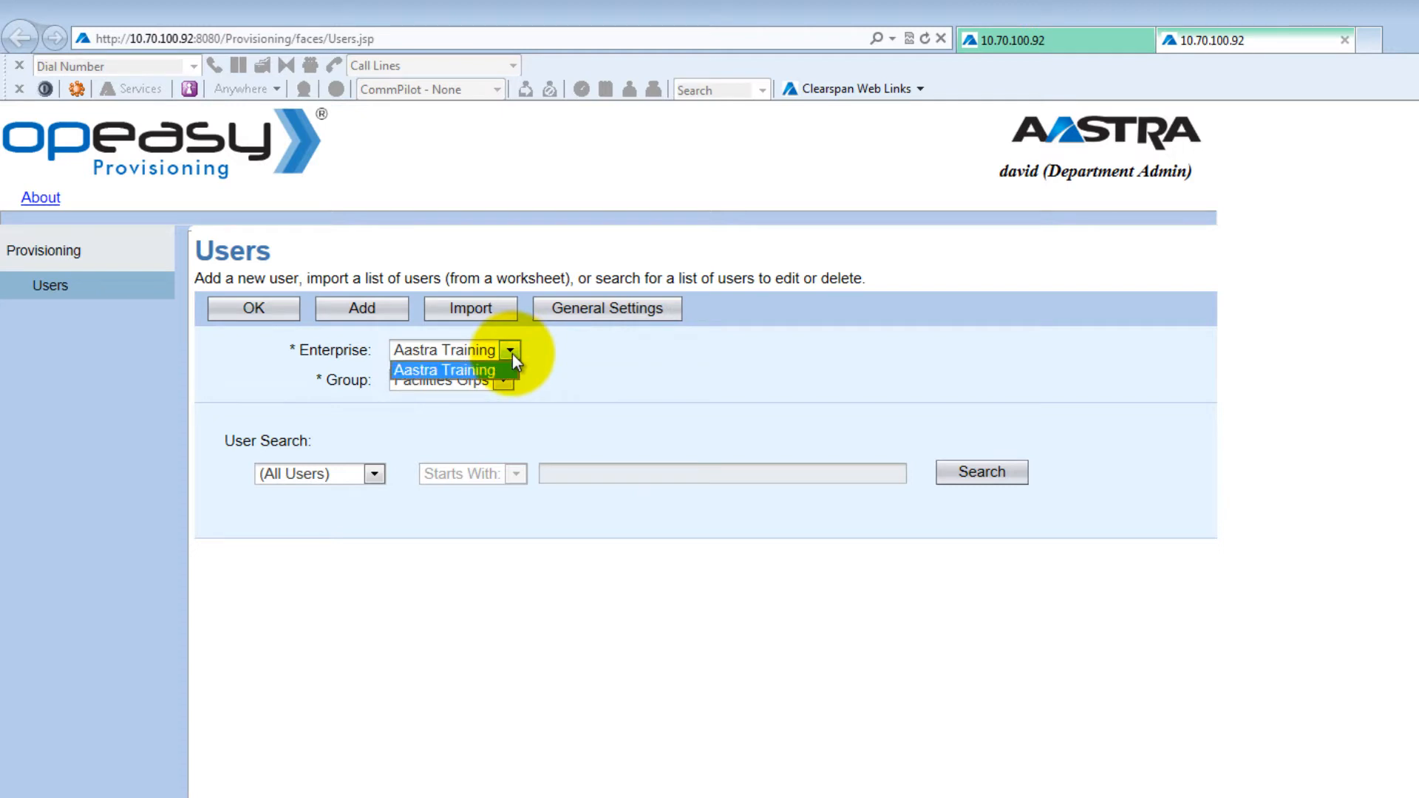
pyautogui.click(512, 354)
pyautogui.click(502, 384)
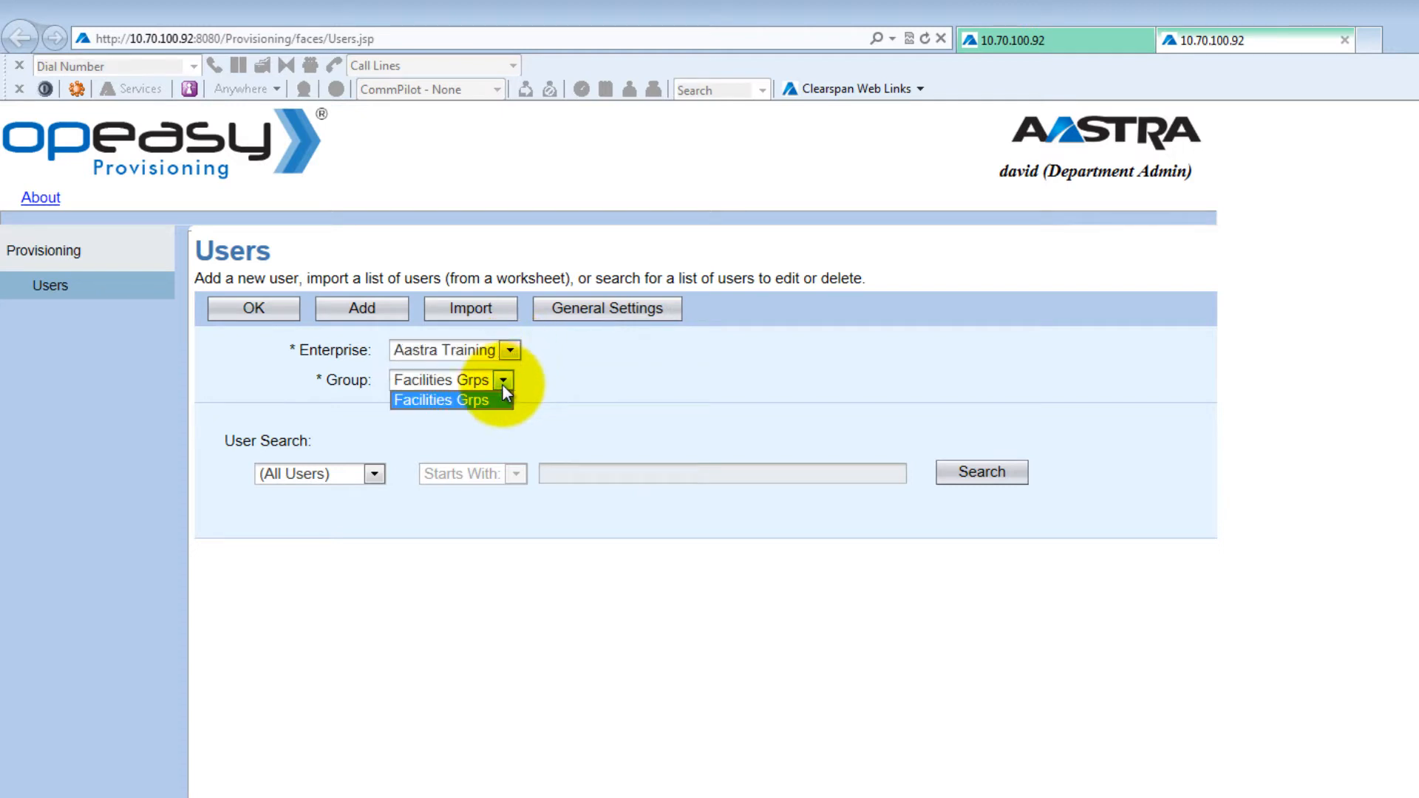
pyautogui.click(506, 382)
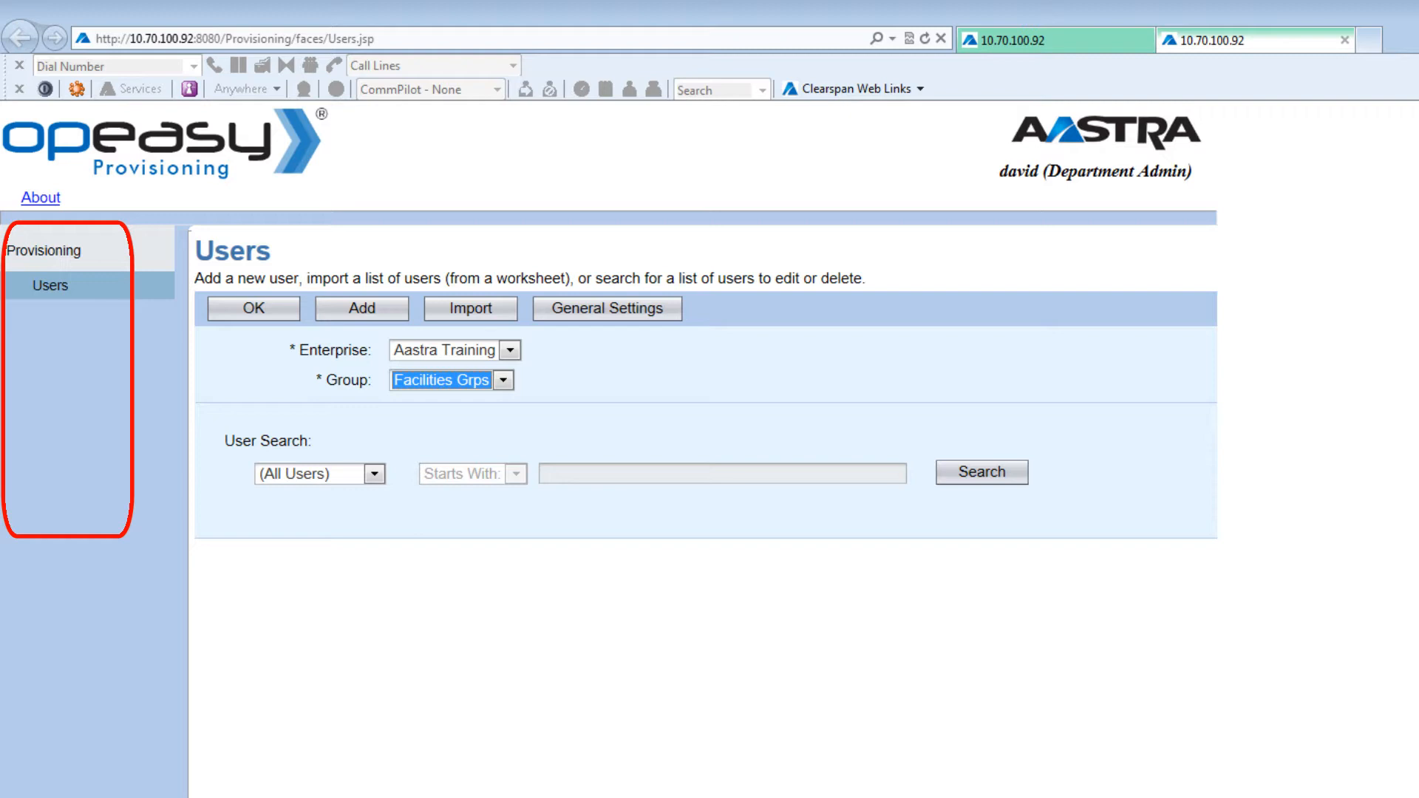
# Step: List the Facilities Grps users, review the First Name search options, then start adding a user
pyautogui.click(1005, 480)
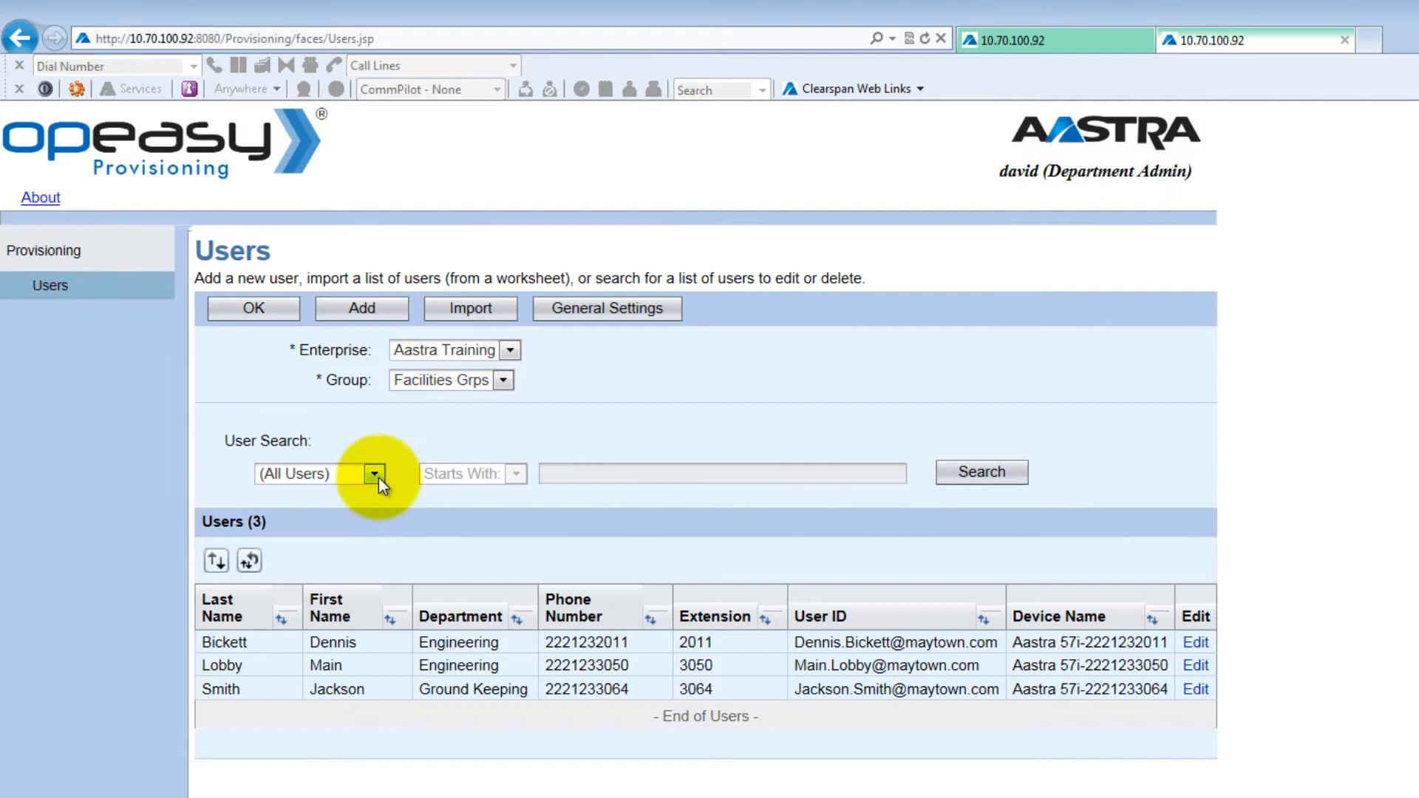
pyautogui.click(375, 476)
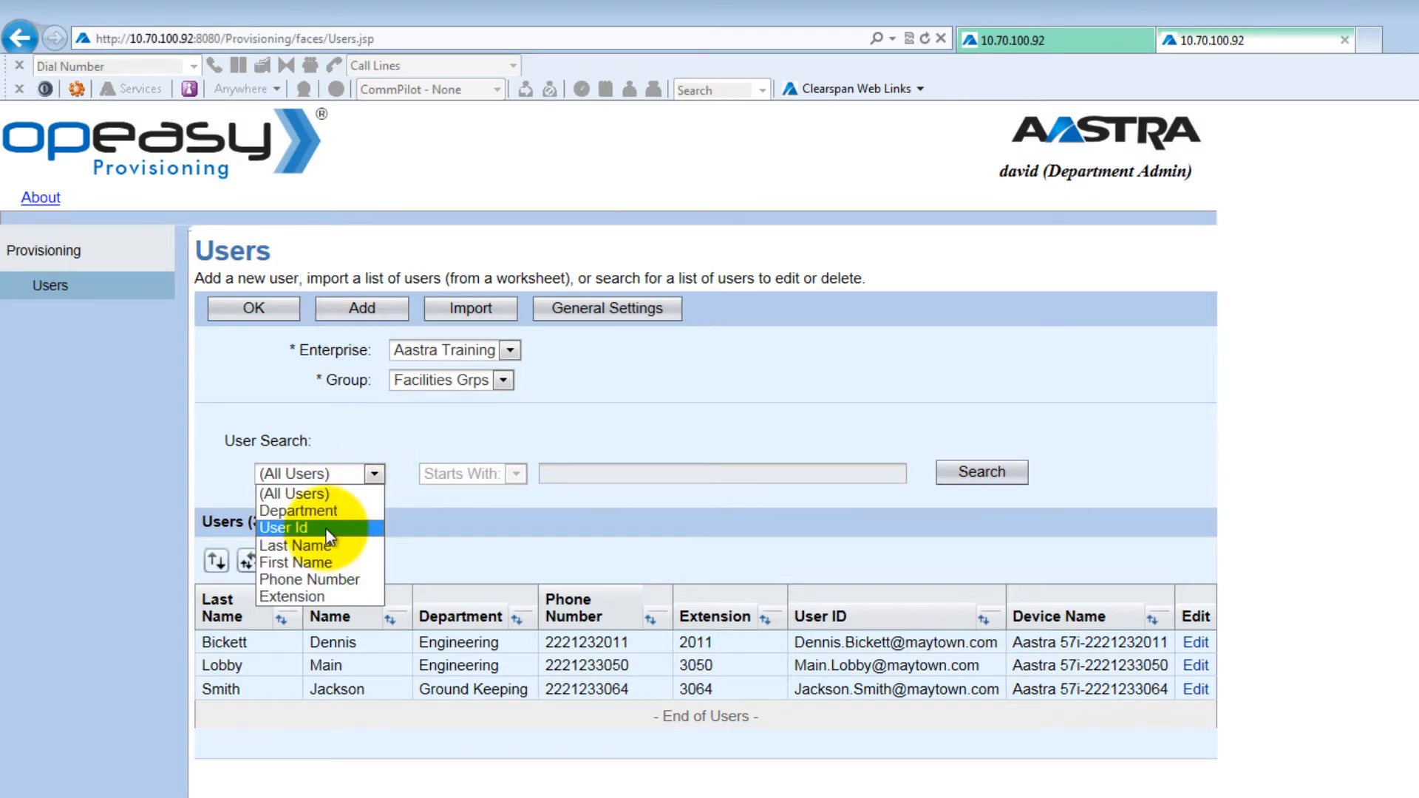
pyautogui.click(318, 563)
pyautogui.click(517, 474)
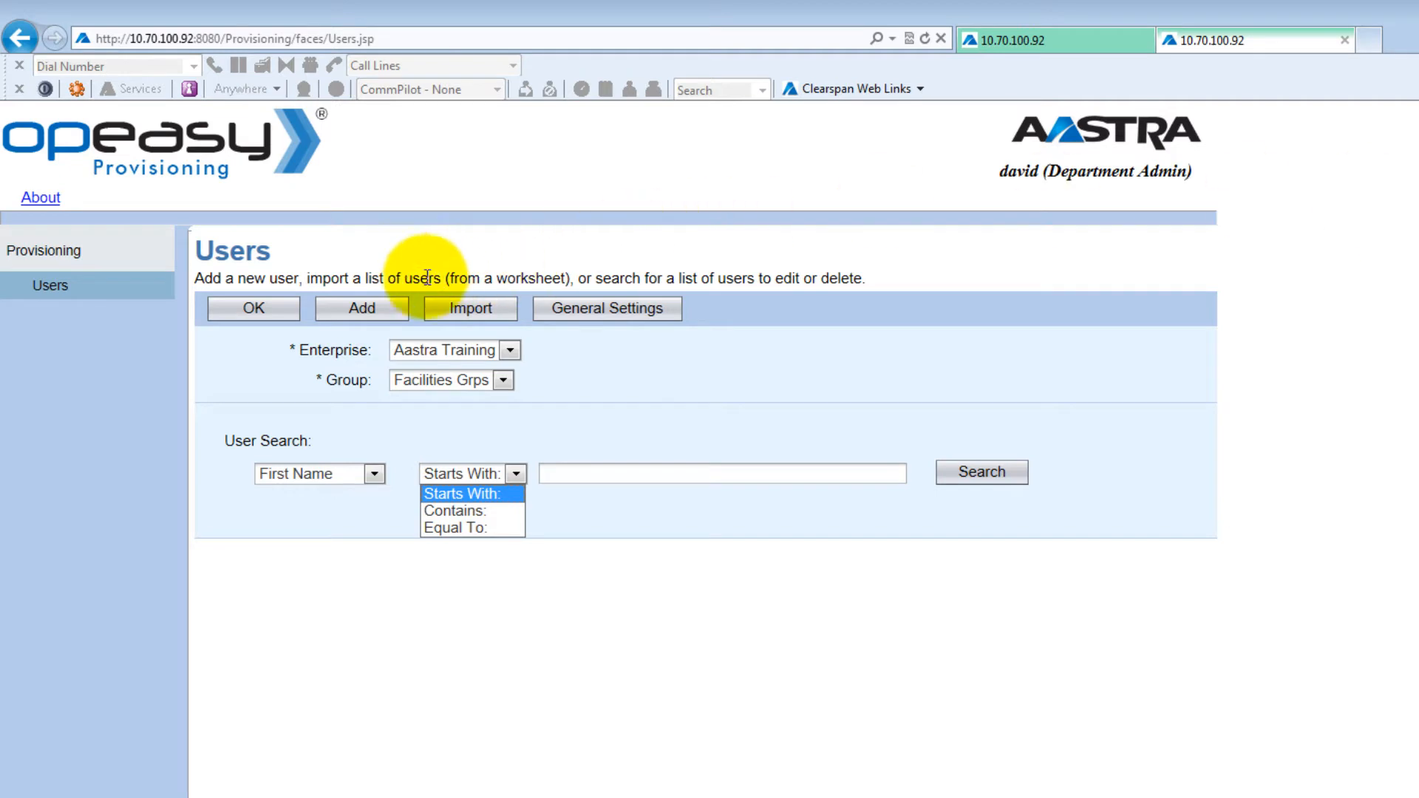
pyautogui.click(362, 312)
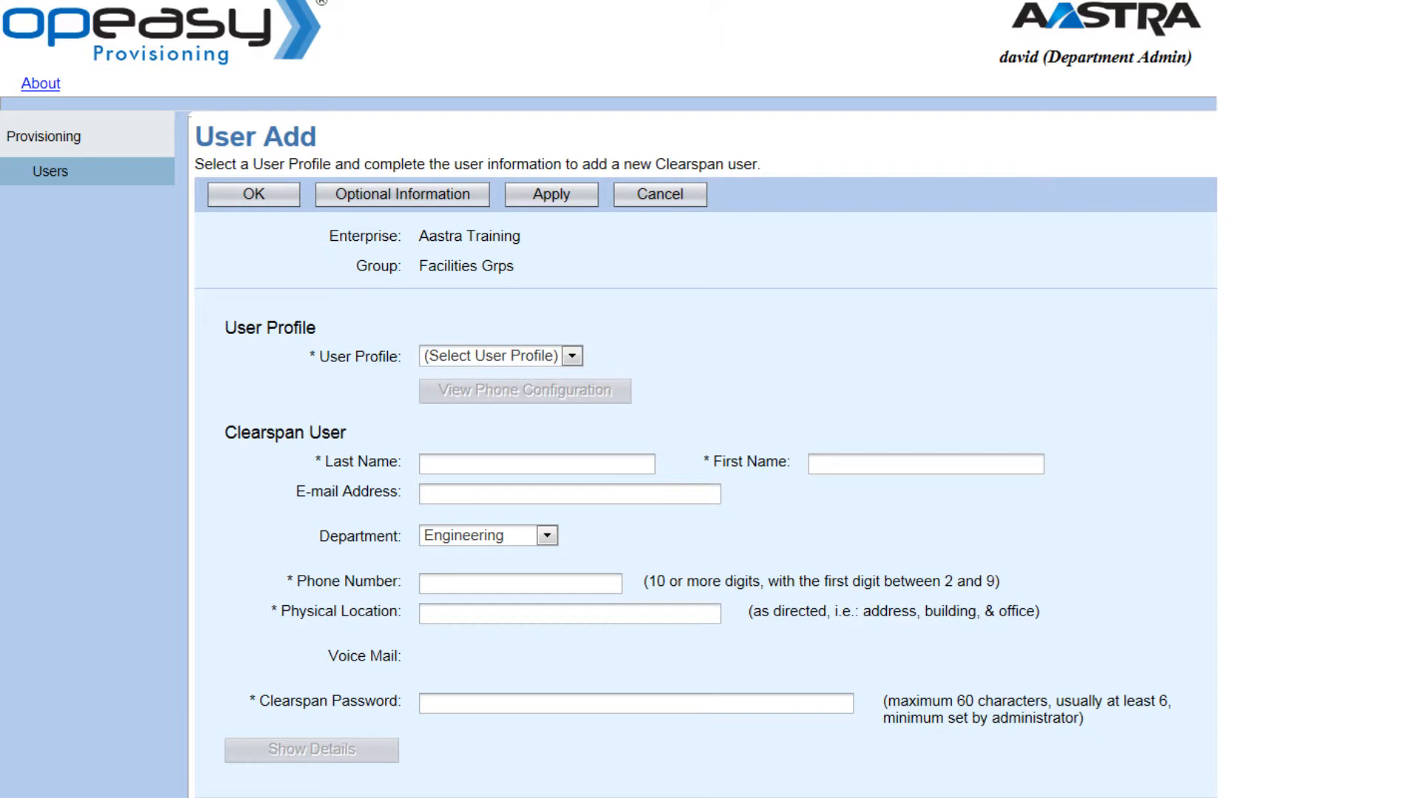
# Step: Assign the 57i Office user profile to the new user
pyautogui.click(572, 357)
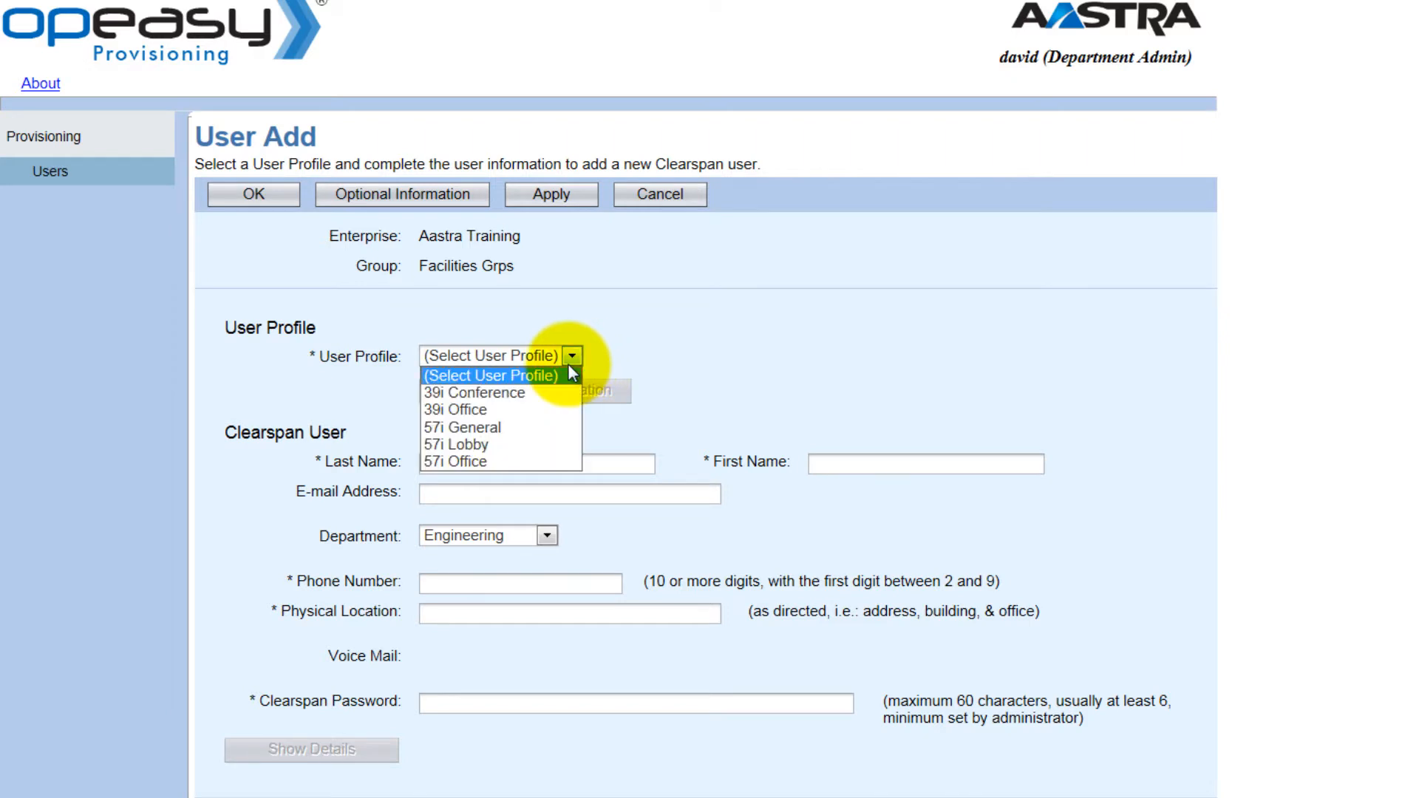
pyautogui.click(480, 461)
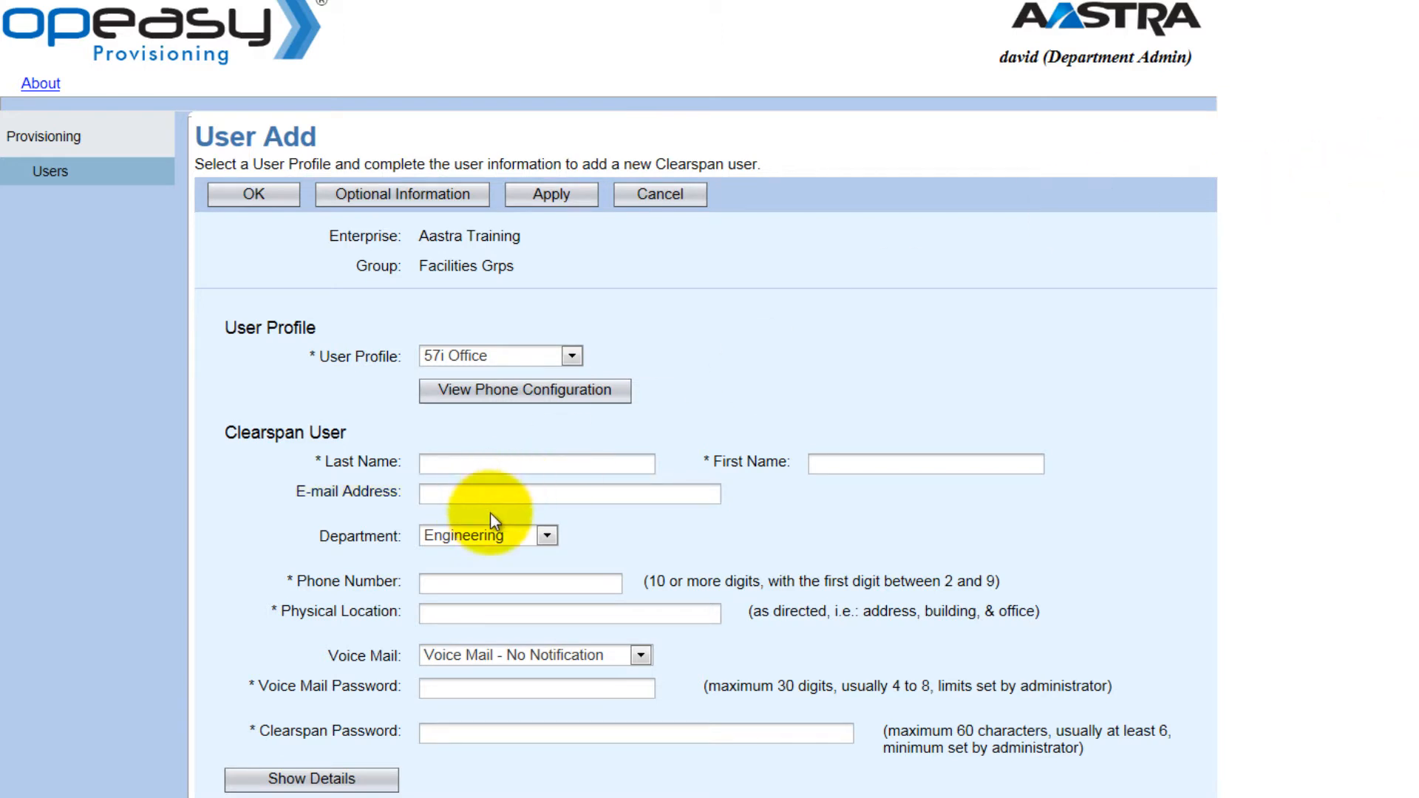
# Step: Review the Department and Voice Mail dropdown options on the User Add form
pyautogui.click(548, 540)
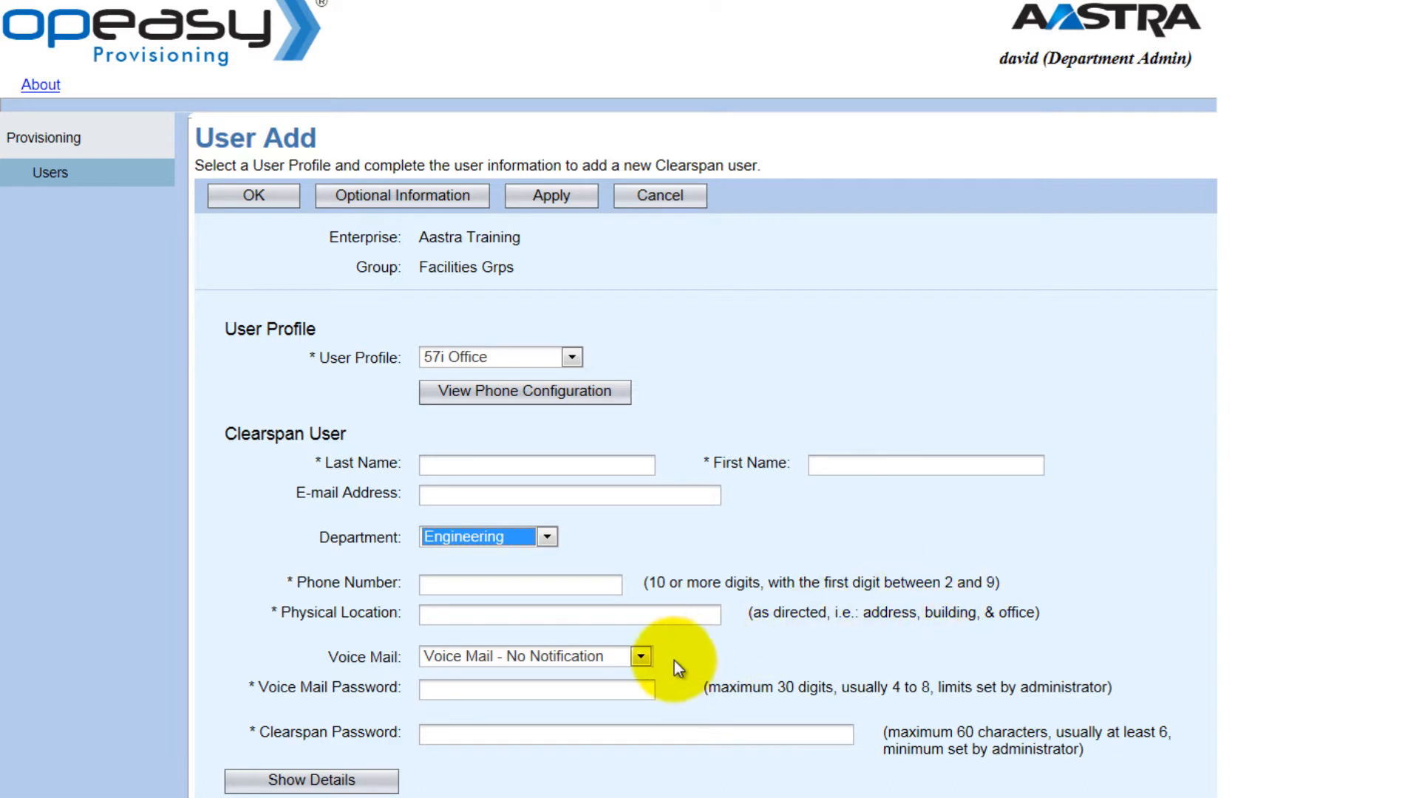
pyautogui.click(640, 660)
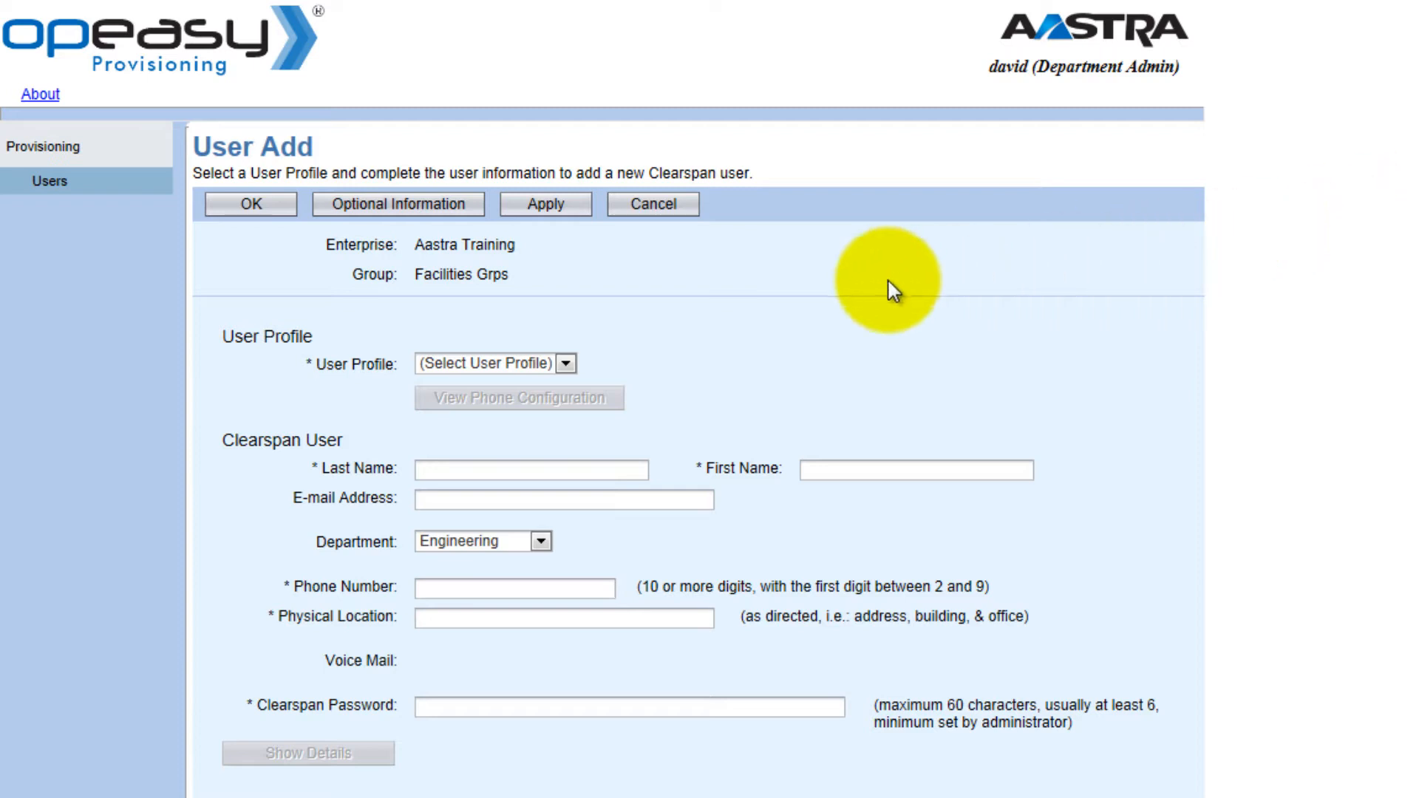
# Step: Reapply the 57i Office profile, bringing back the Voice Mail fields
pyautogui.click(566, 363)
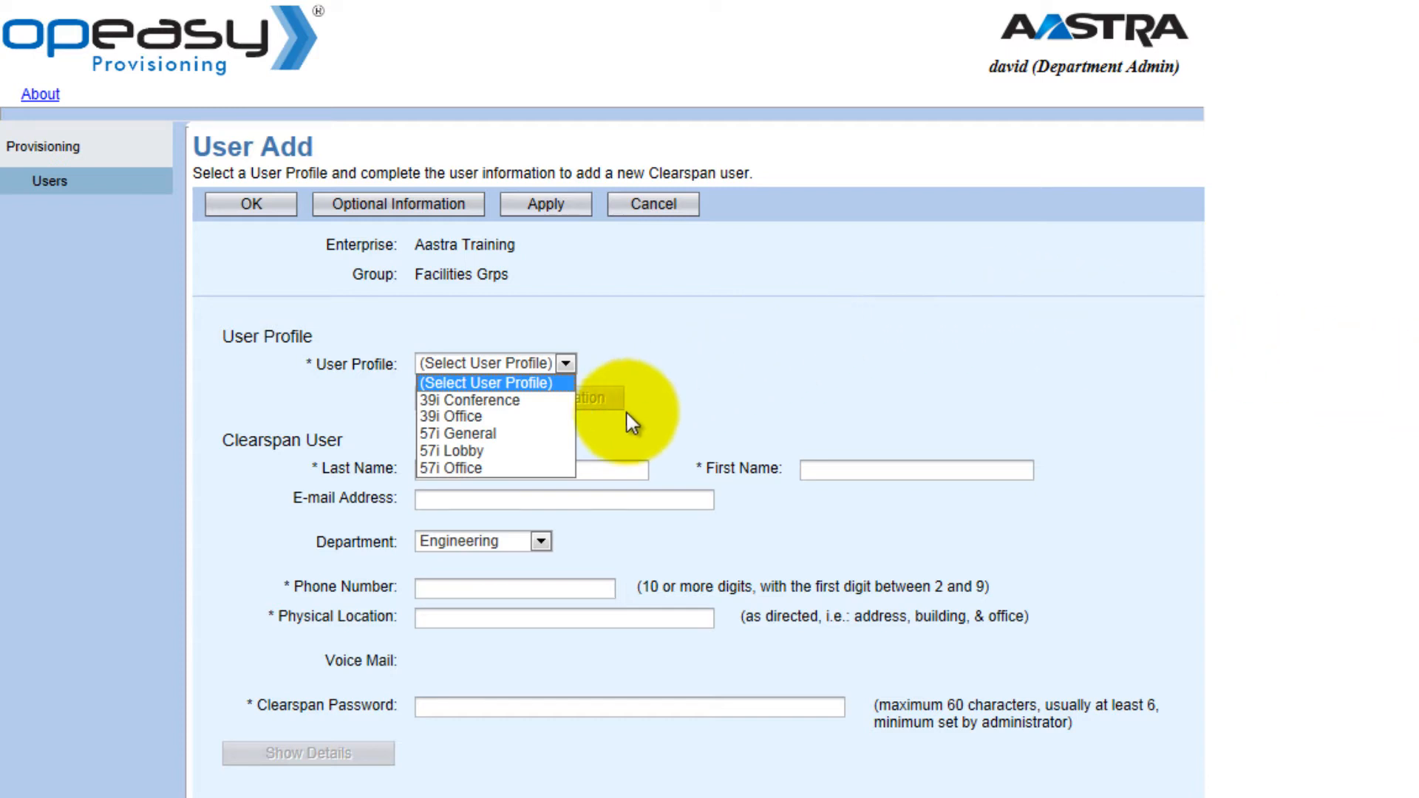
pyautogui.click(463, 469)
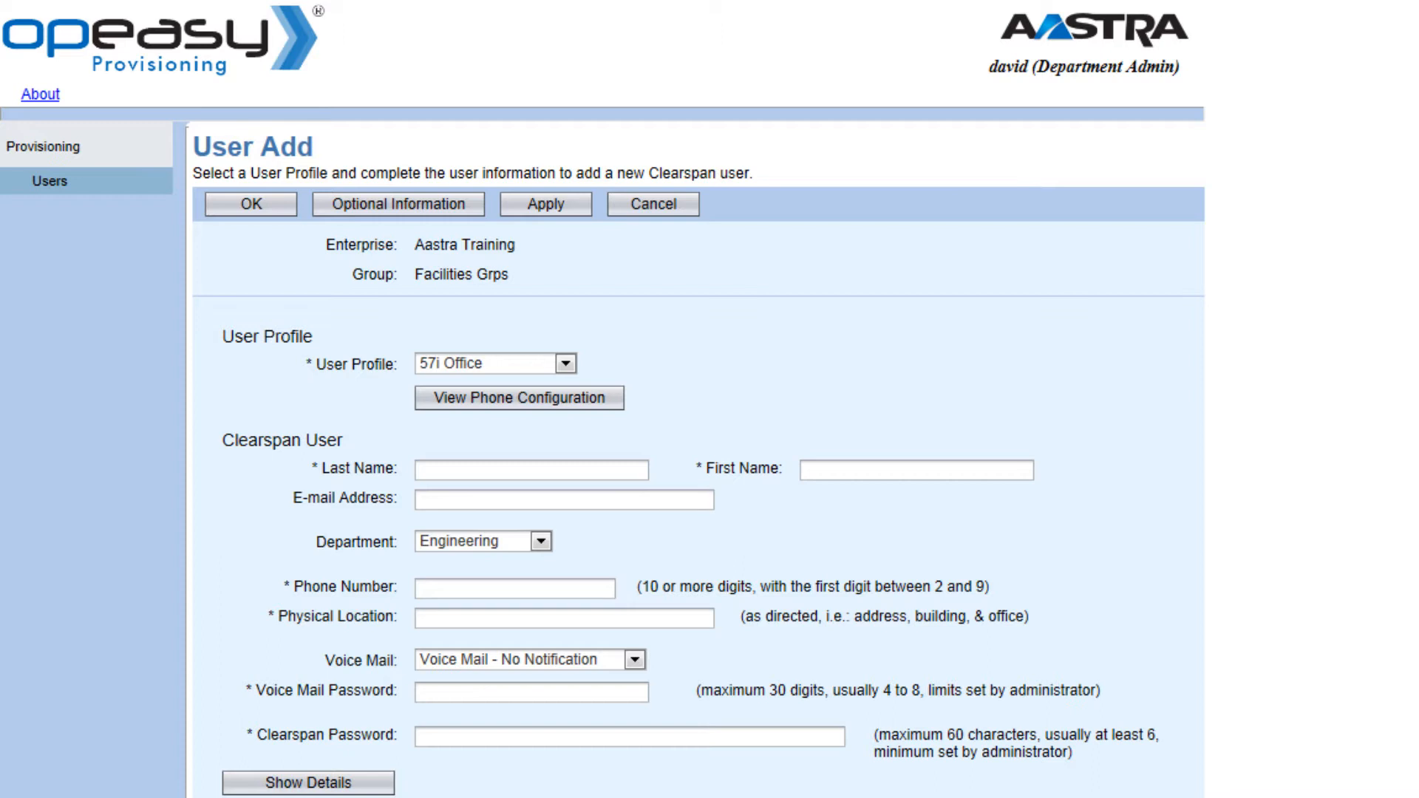
# Step: Keep Engineering as the department and check the Voice Mail options
pyautogui.click(542, 541)
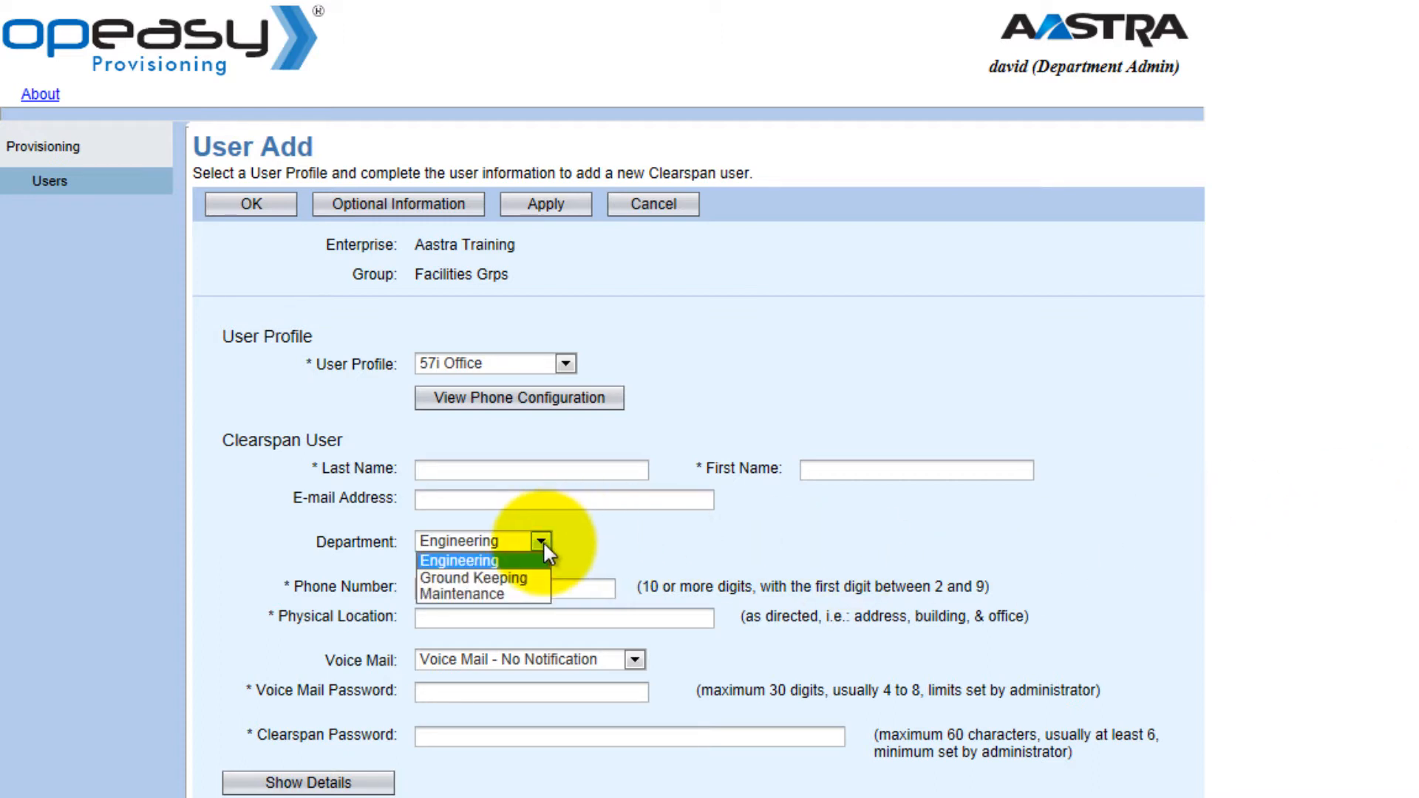
pyautogui.click(505, 560)
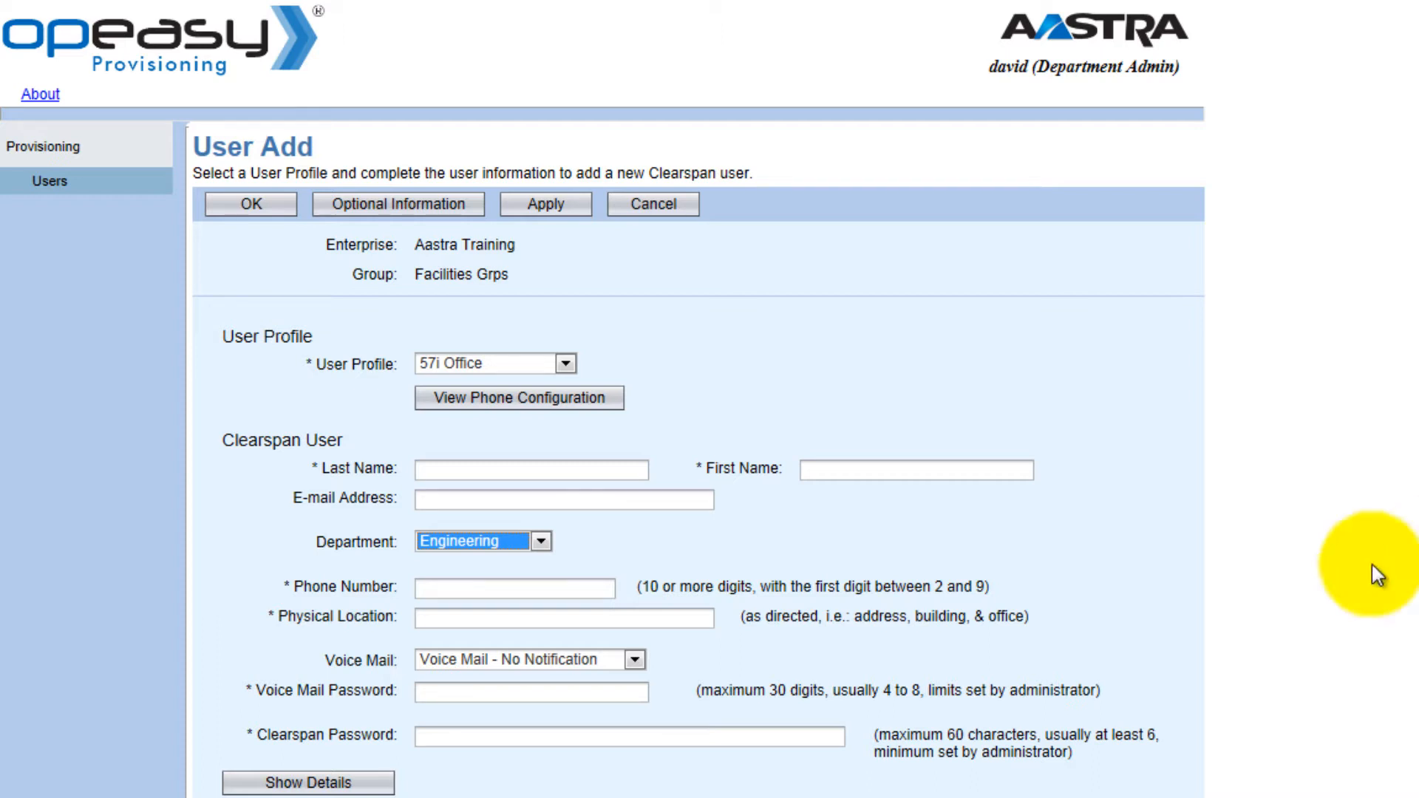
pyautogui.click(635, 661)
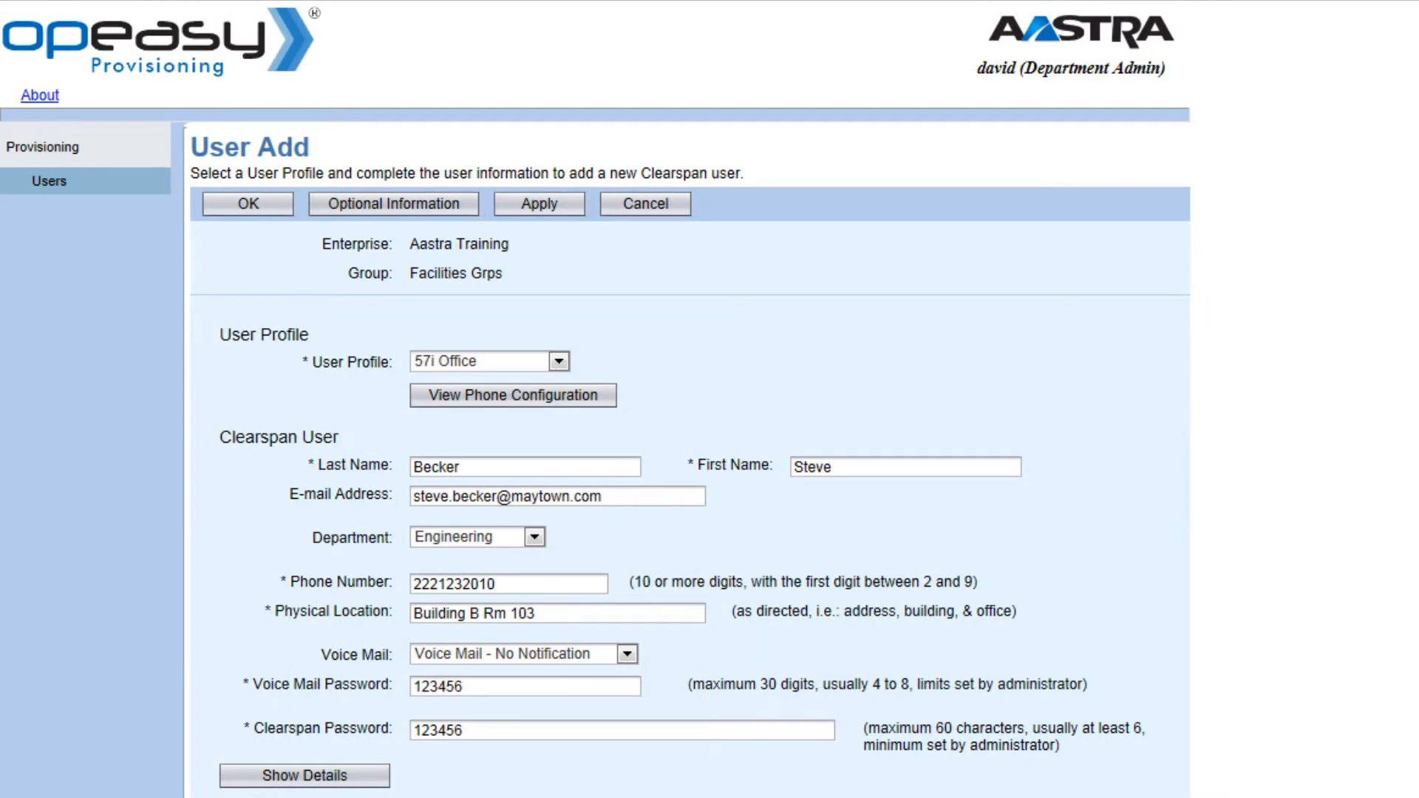
# Step: Save the new user's details on the User Add form
pyautogui.click(553, 207)
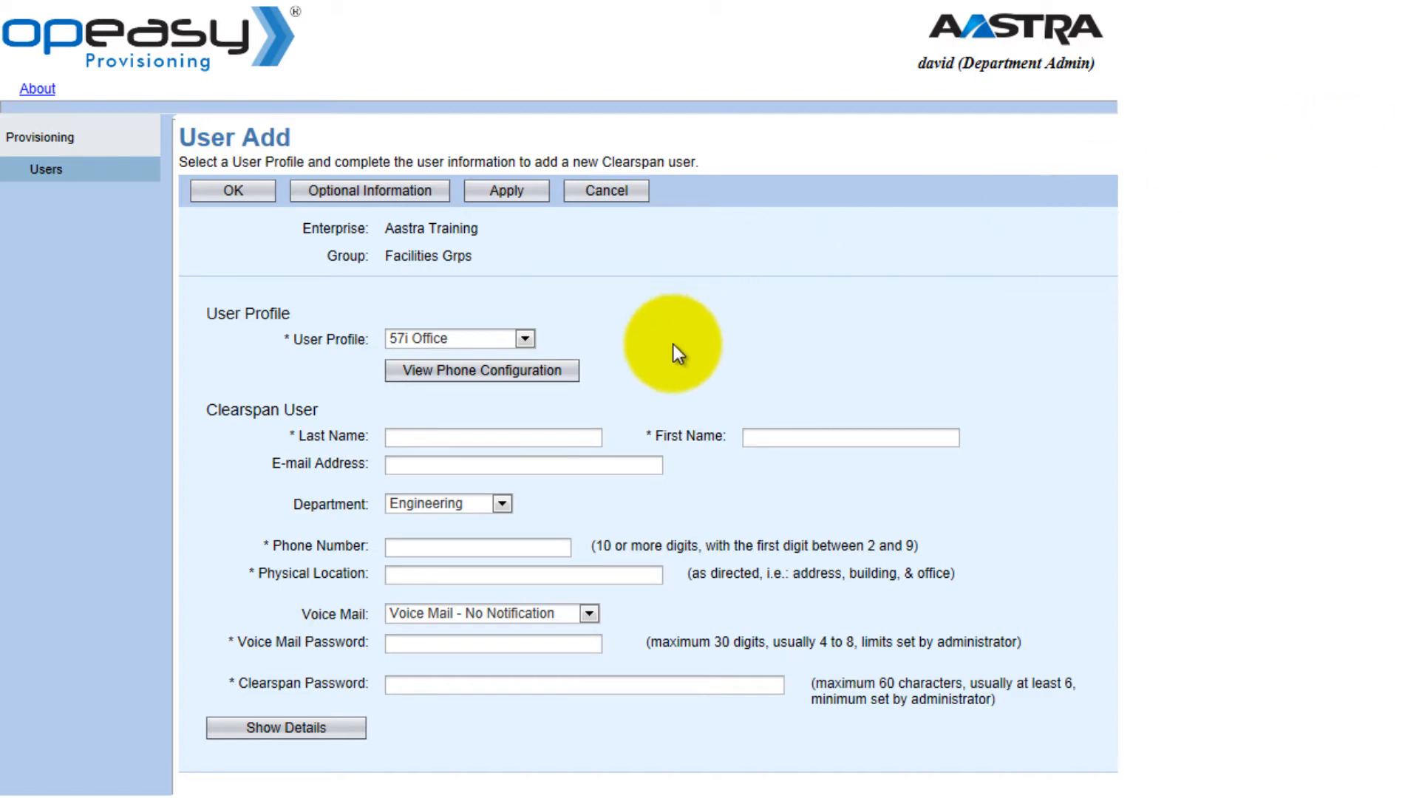
pyautogui.click(571, 378)
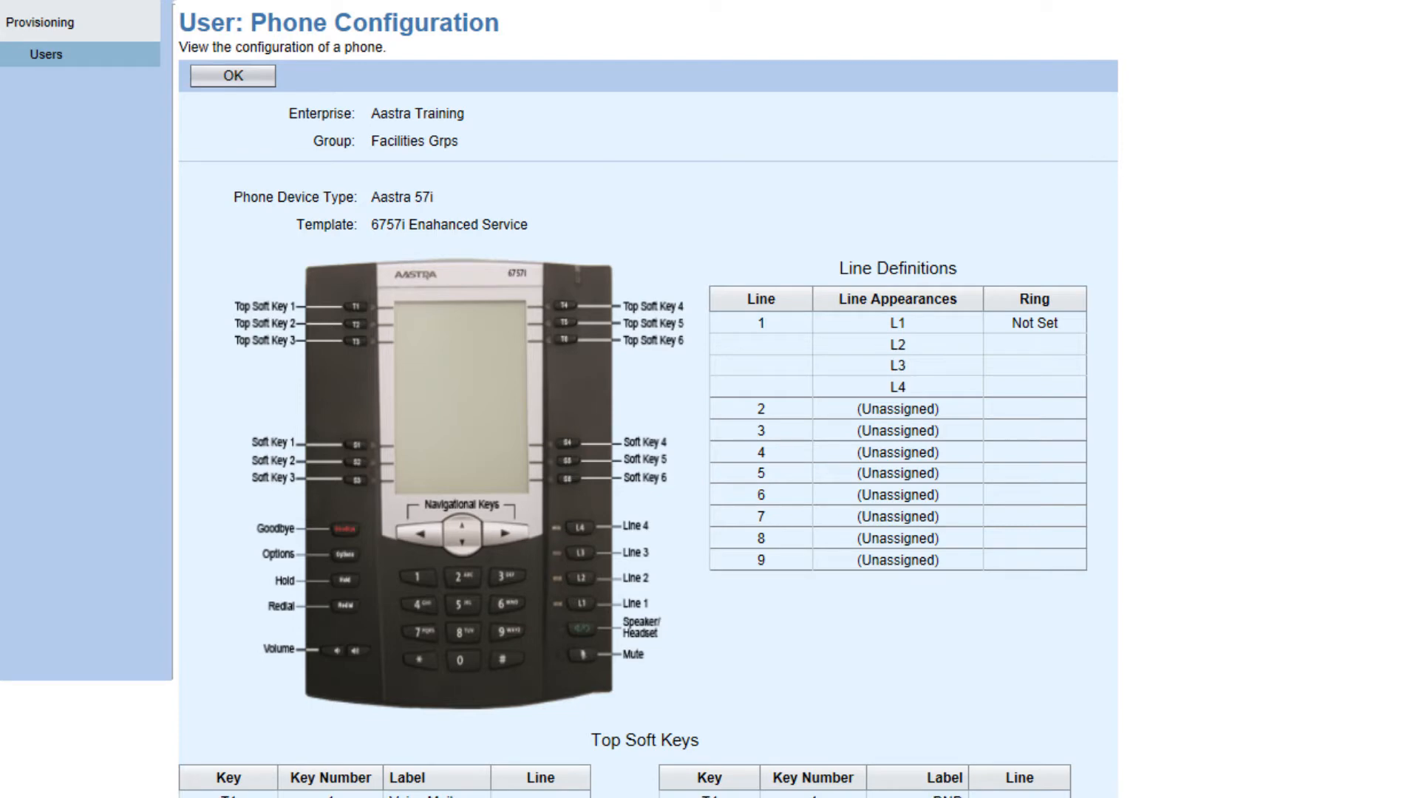
pyautogui.click(263, 83)
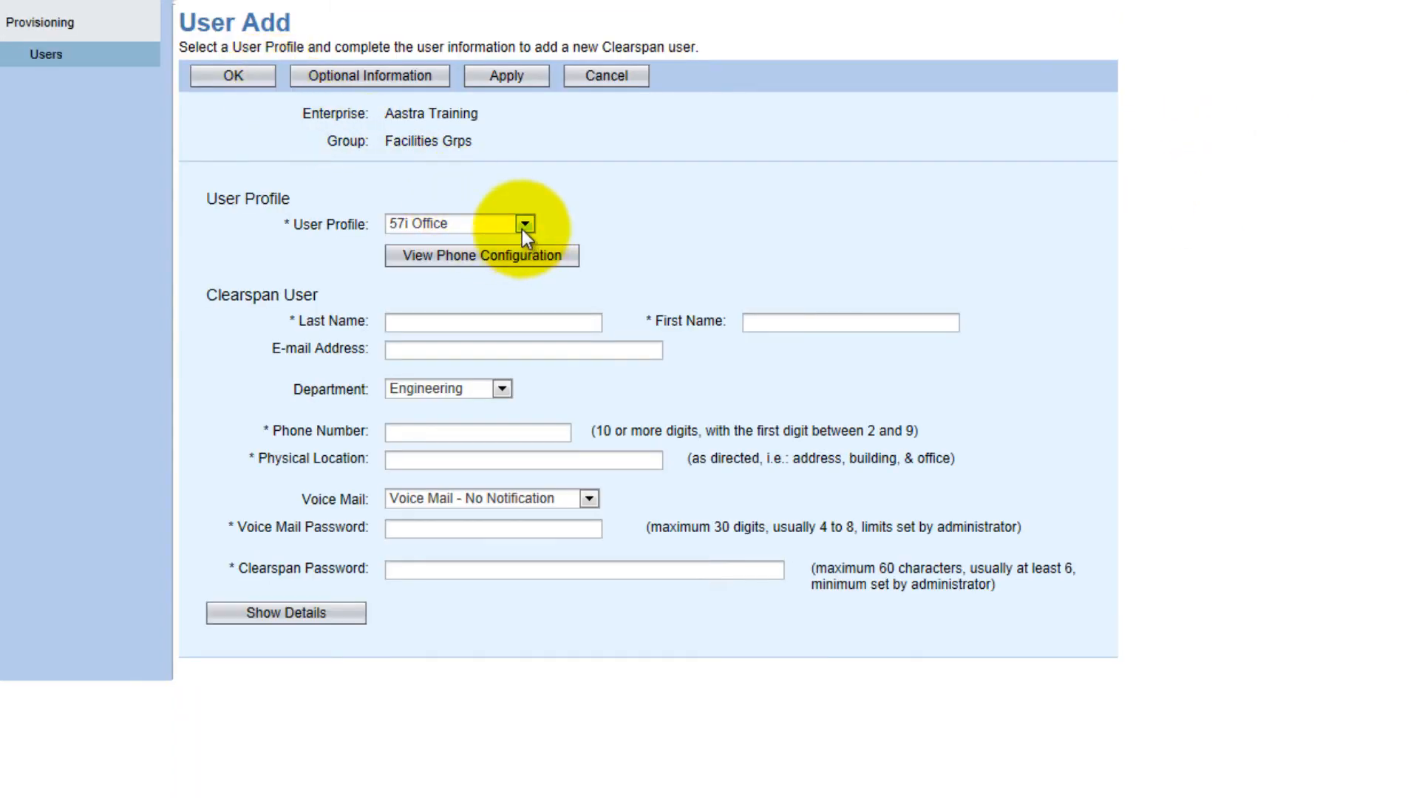
pyautogui.click(525, 225)
# Step: Choose the 57i Office profile and view its phone configuration
pyautogui.click(440, 320)
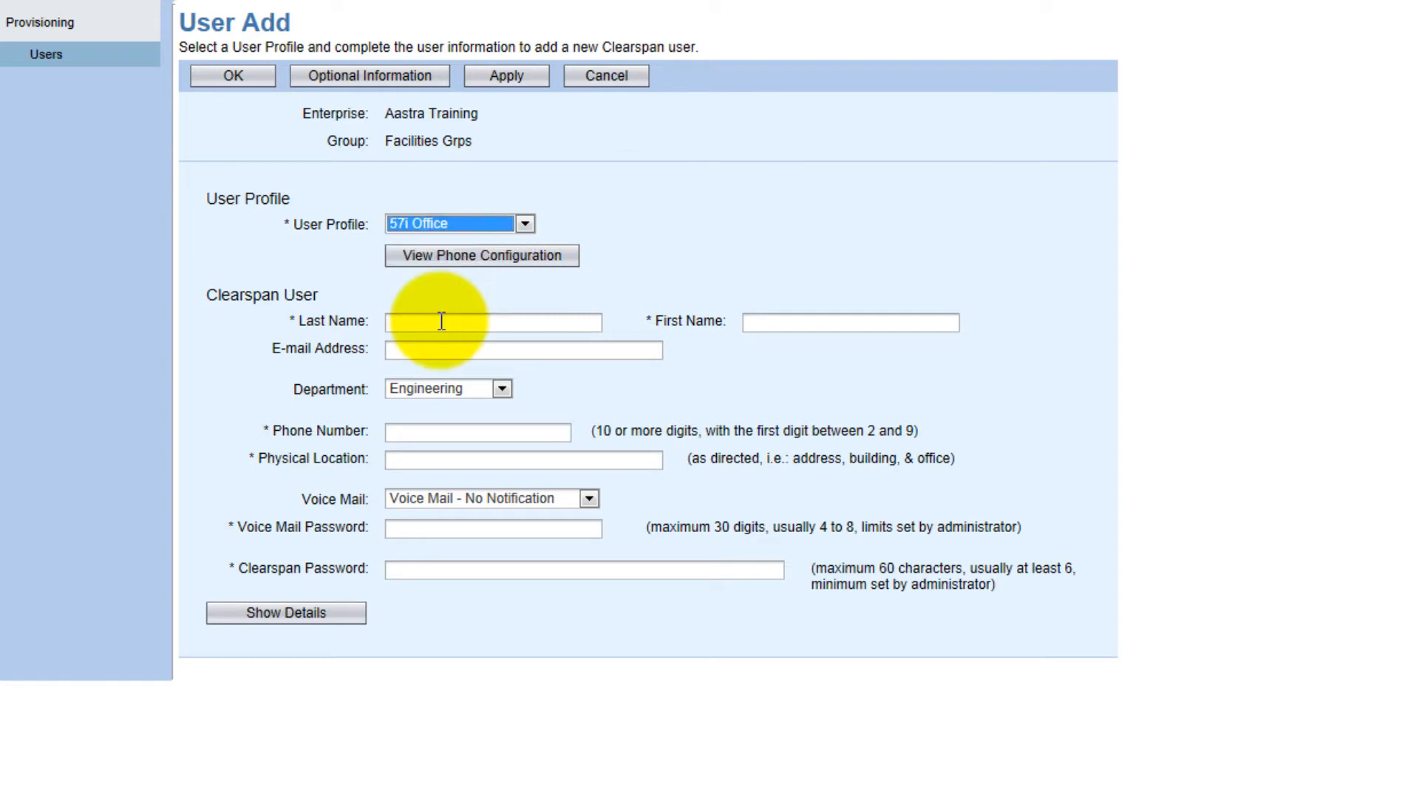
pyautogui.click(453, 259)
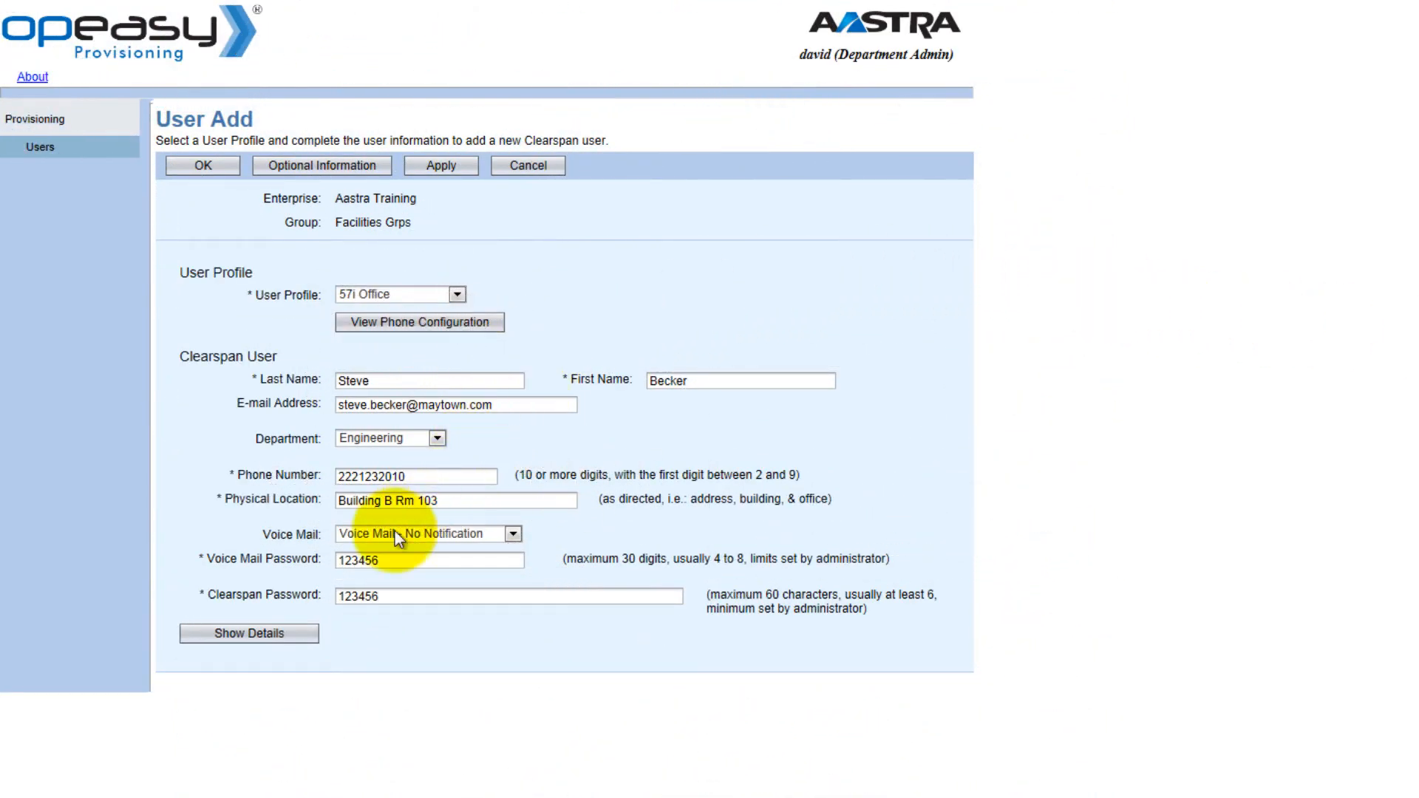
# Step: Expand the User Add form to show the additional user details
pyautogui.click(311, 634)
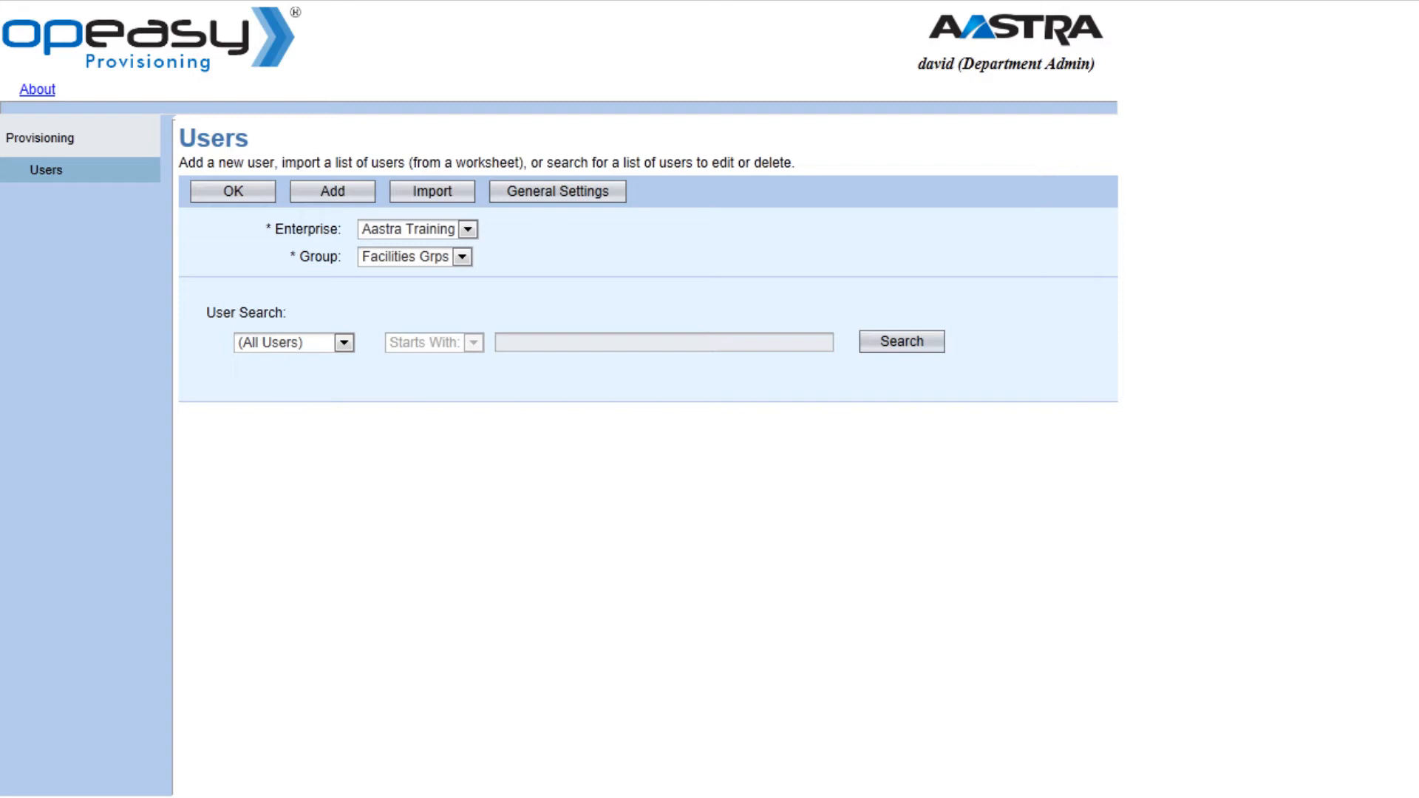
# Step: List the group's four users and open the new Engineering user for editing
pyautogui.click(937, 344)
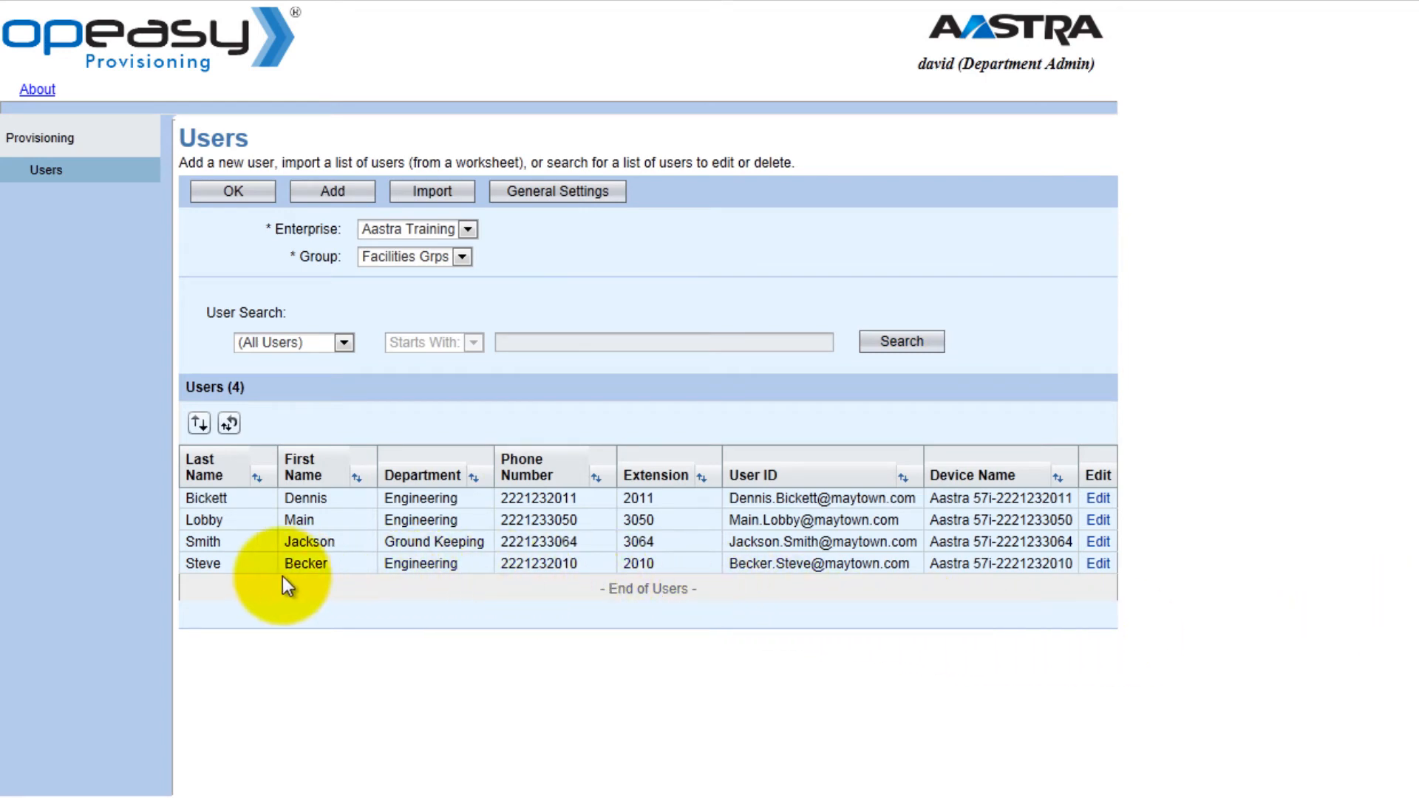
pyautogui.click(1088, 561)
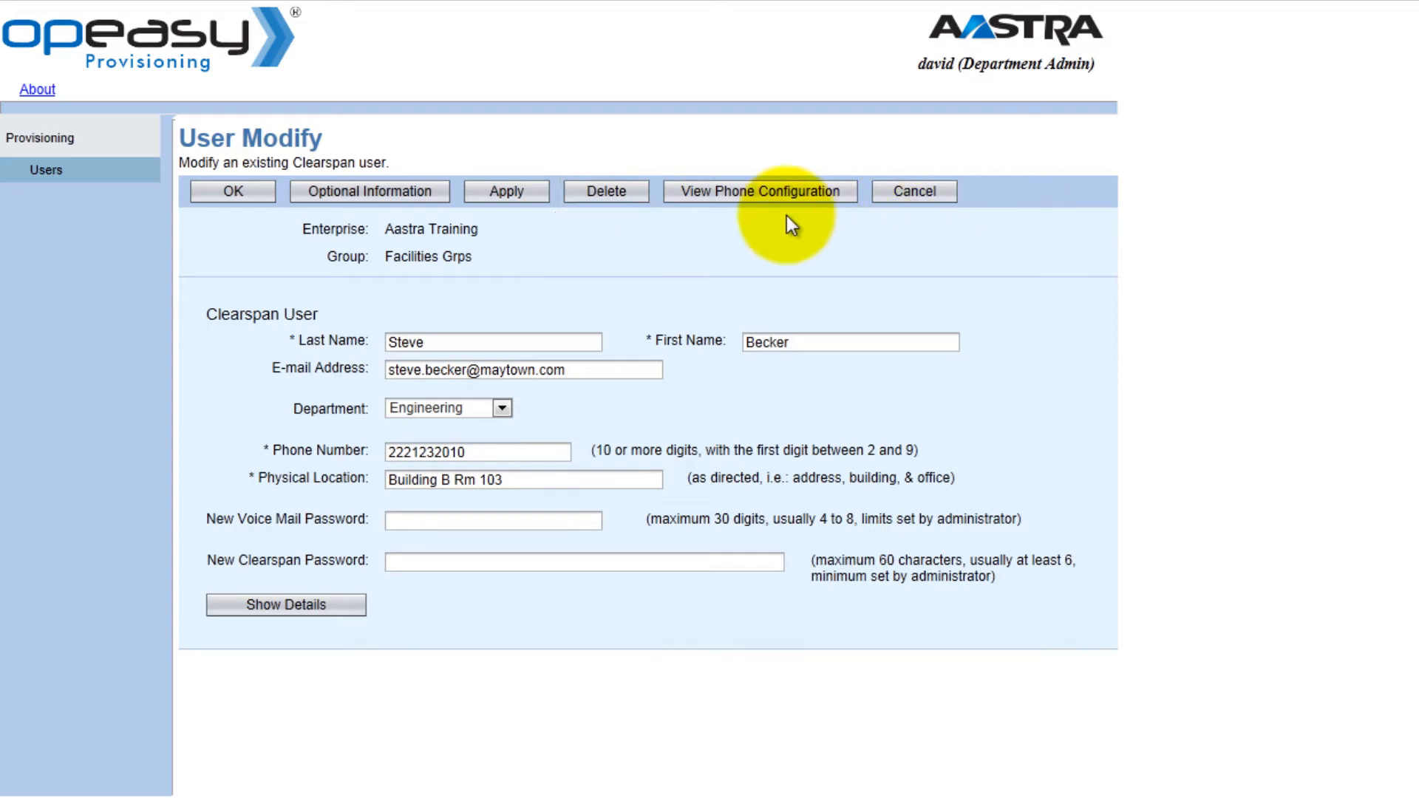
# Step: Start deleting the new user, keeping Settings to Delete as Both User and Phone Device
pyautogui.click(604, 199)
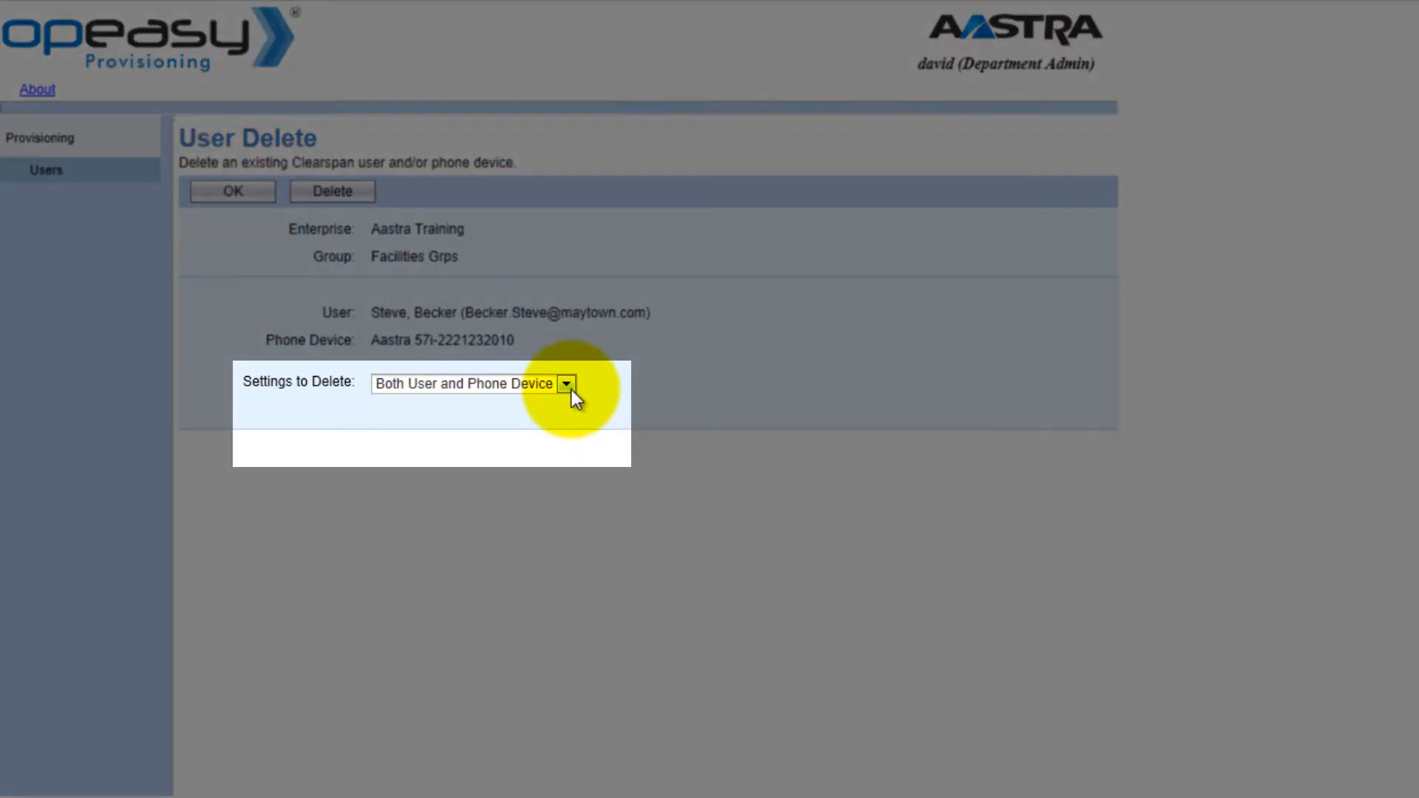
pyautogui.click(571, 389)
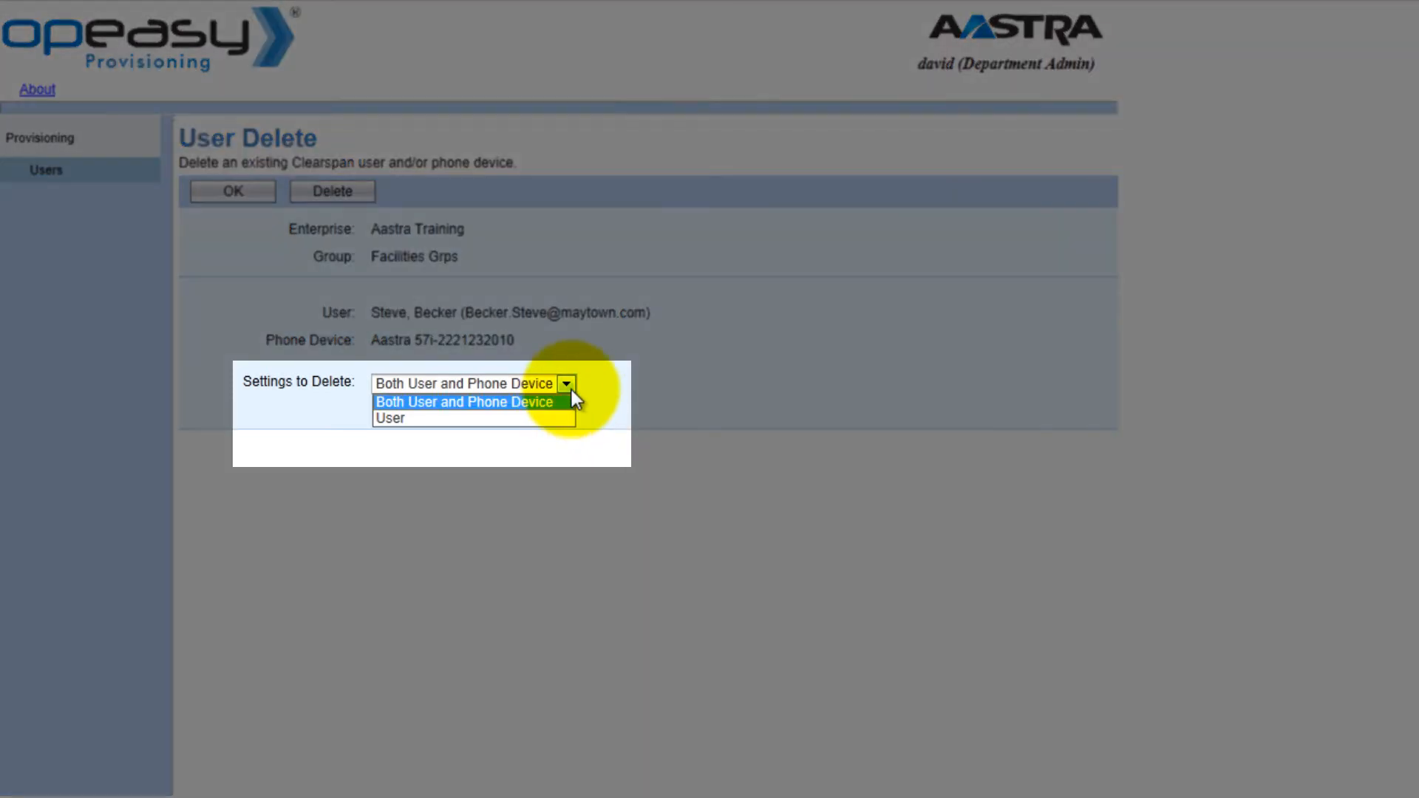
pyautogui.click(528, 406)
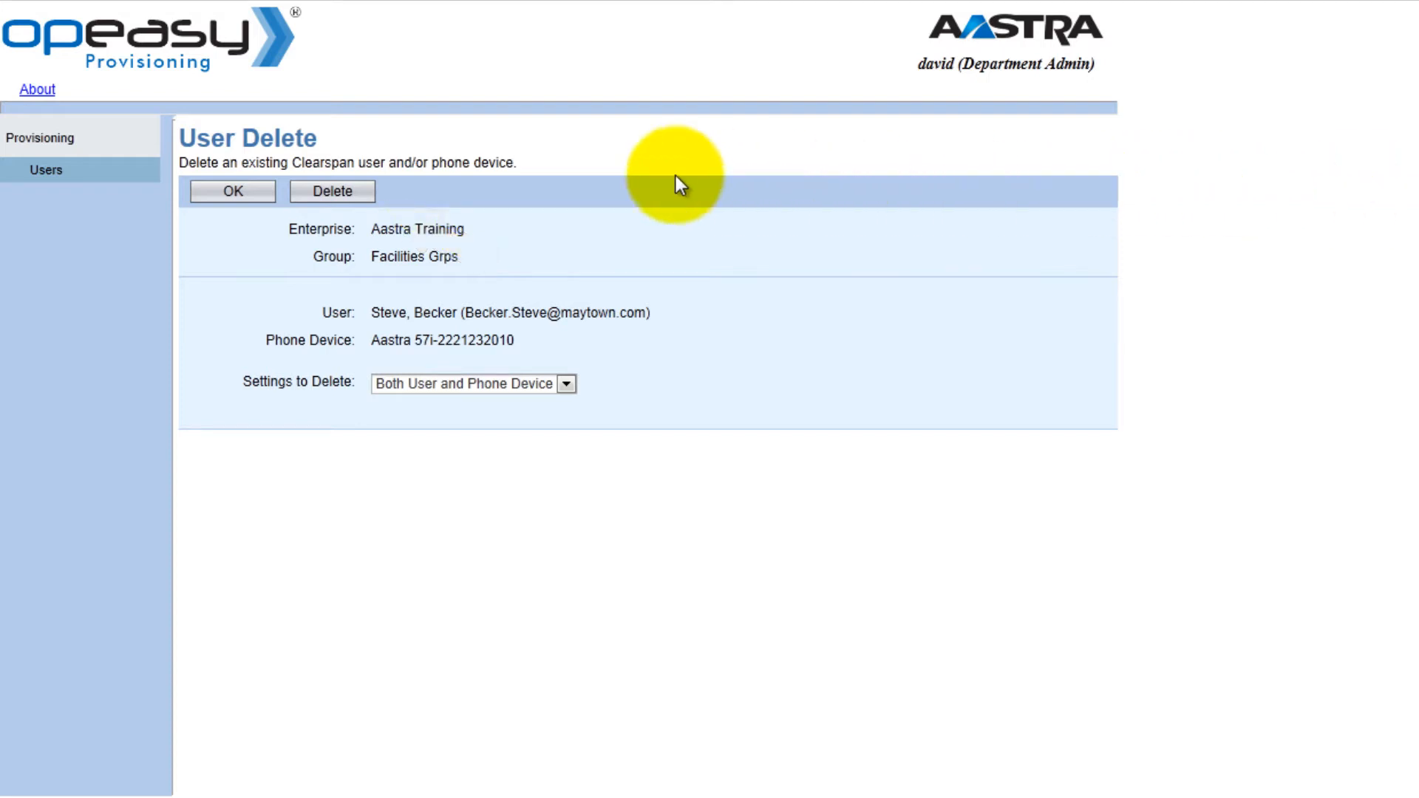
pyautogui.click(340, 194)
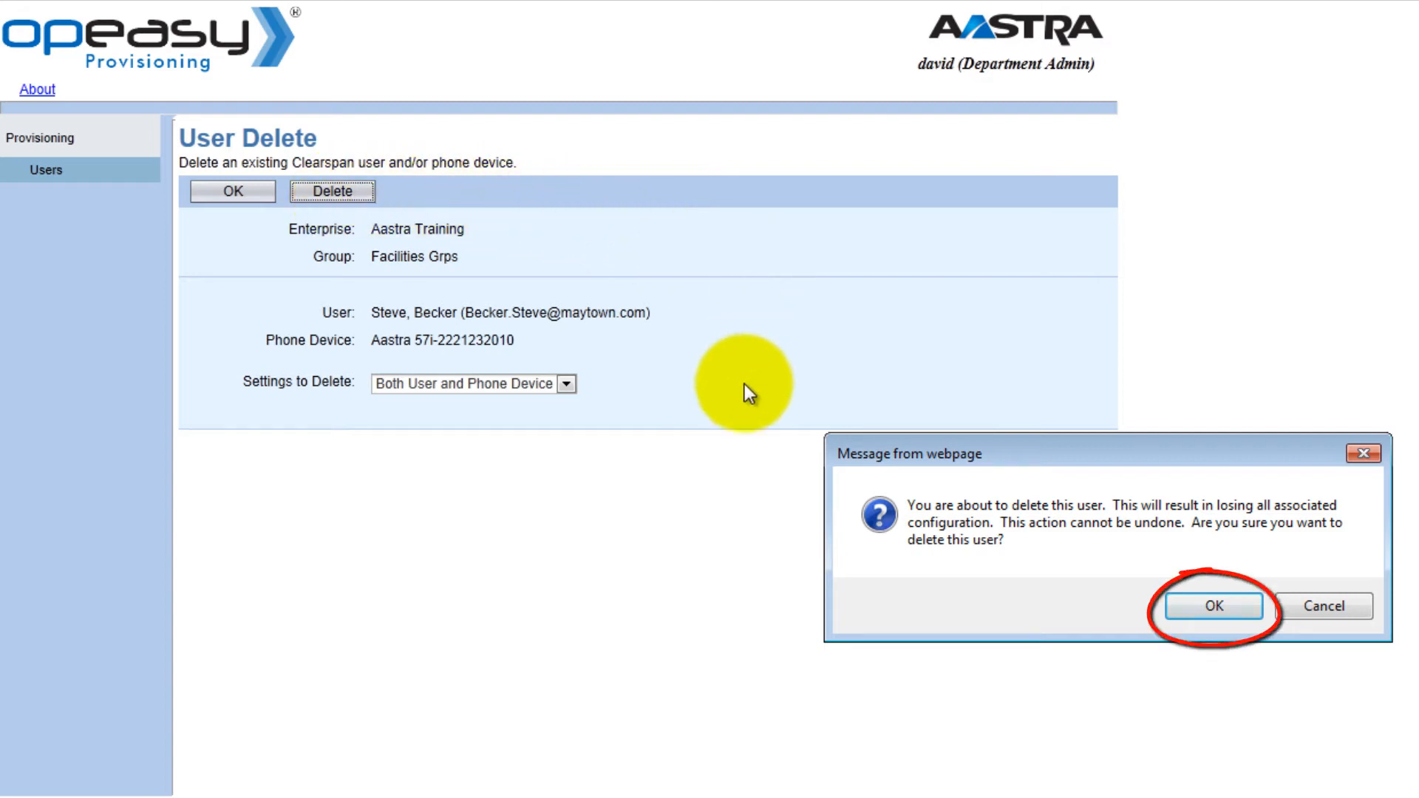
pyautogui.click(1216, 607)
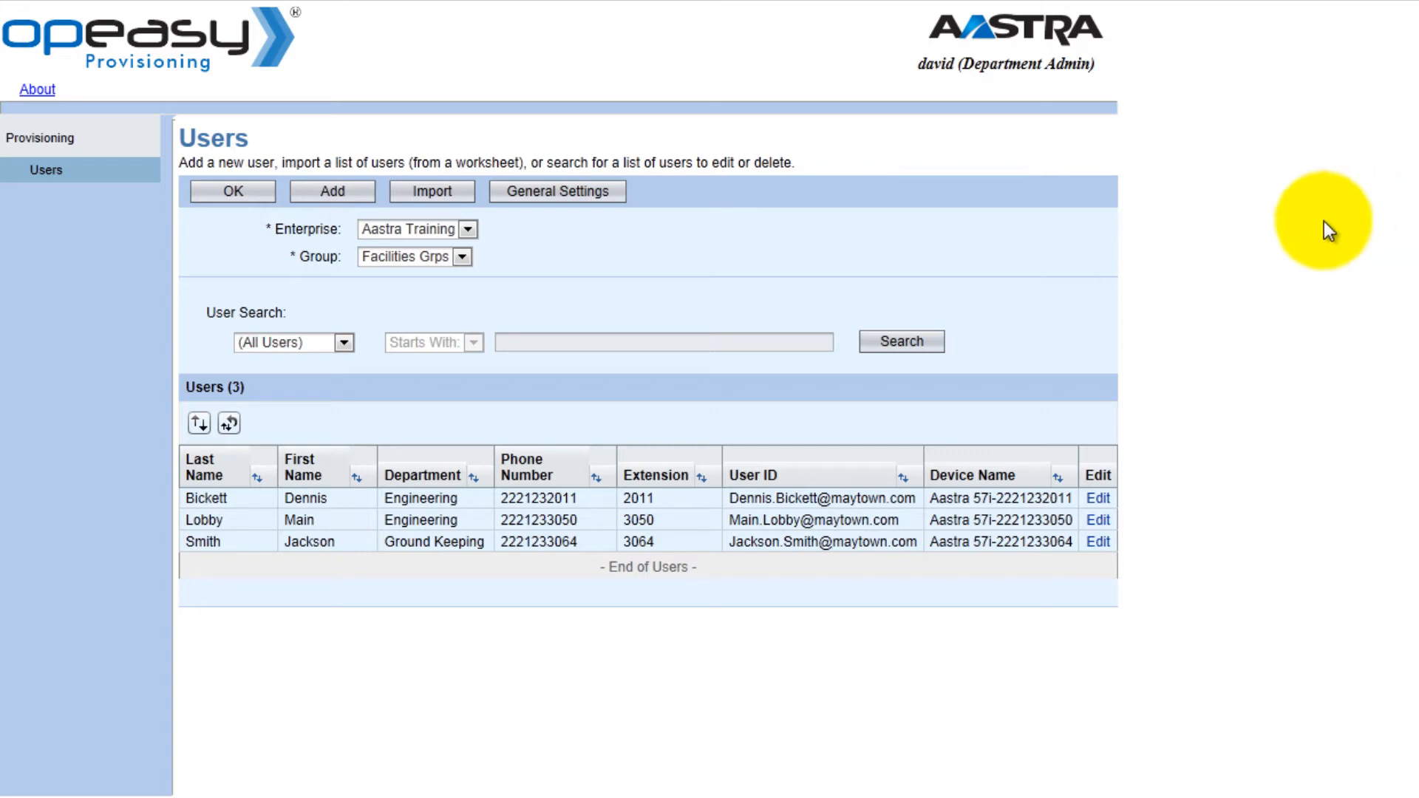
pyautogui.click(561, 196)
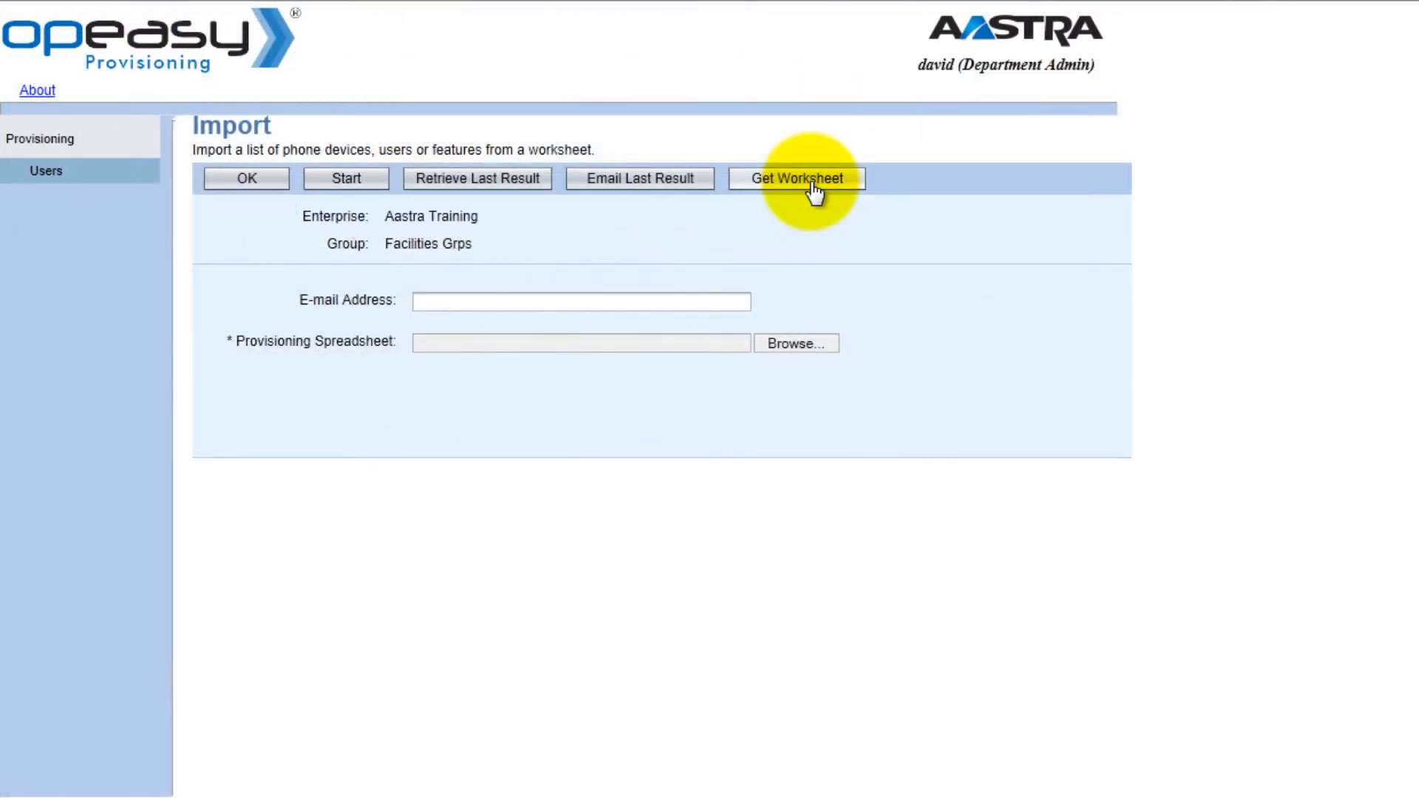
# Step: Download the ClearspanImport .xls worksheet from the Import page via Get Worksheet
pyautogui.click(814, 193)
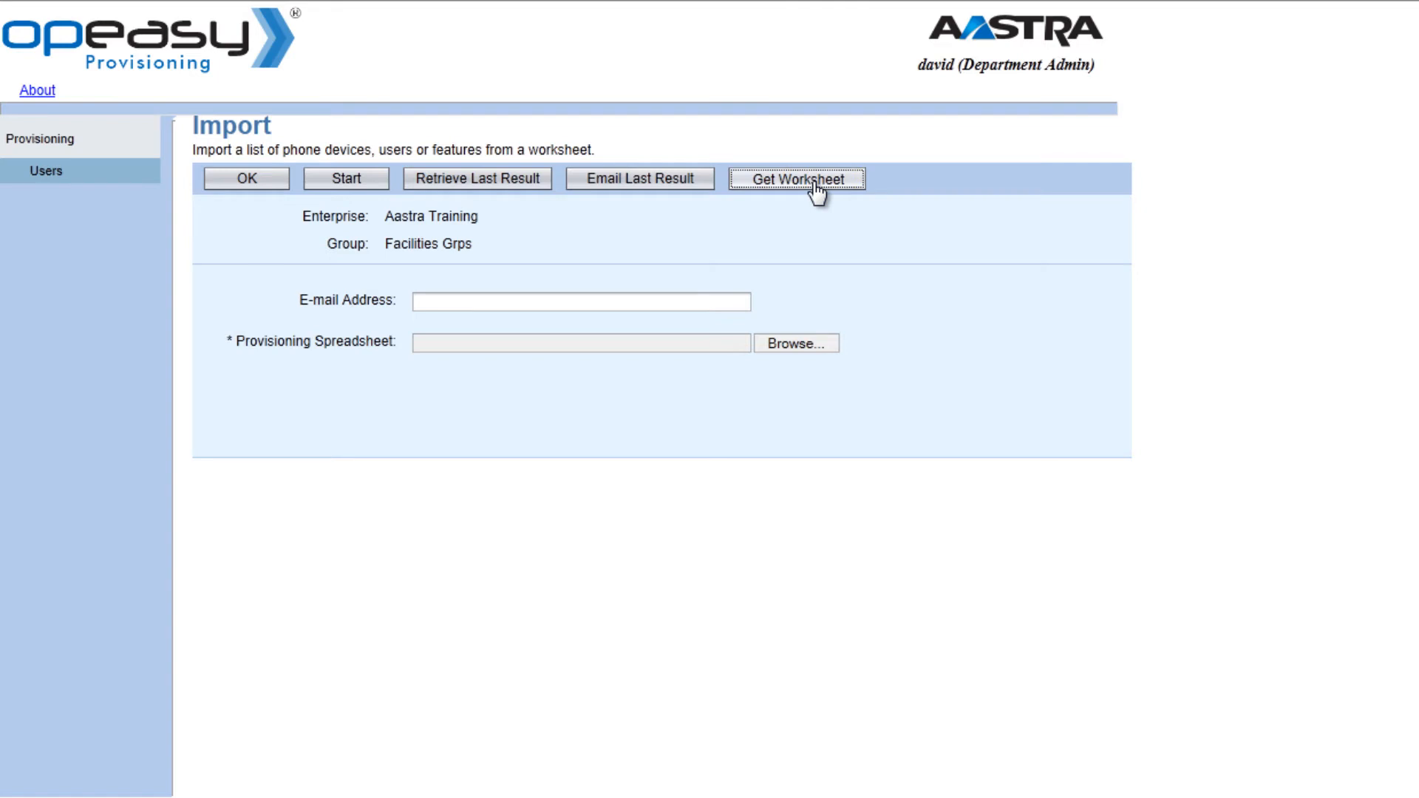
pyautogui.click(892, 782)
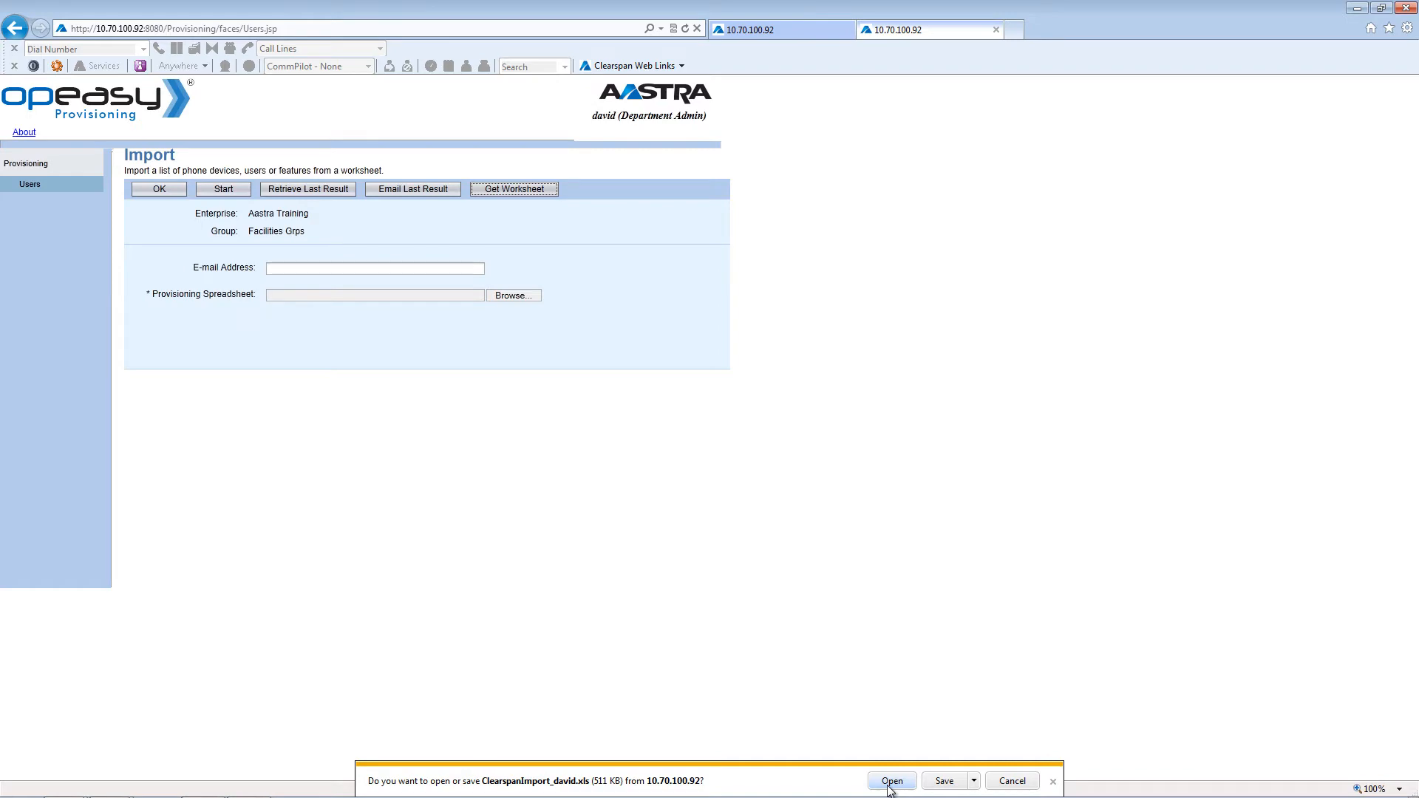
# Step: Open the downloaded ClearspanImport_david worksheet in Excel from the download bar
pyautogui.click(892, 781)
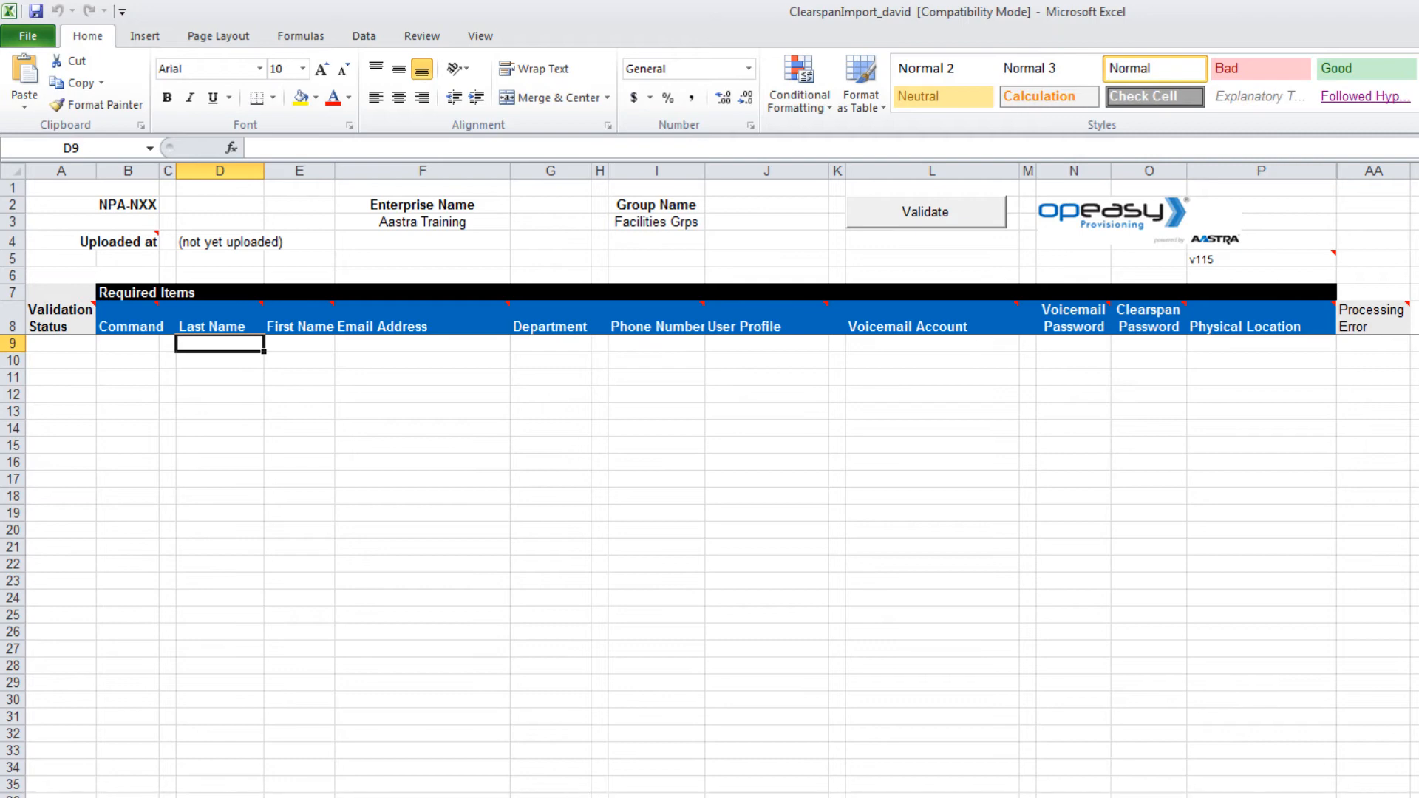
# Step: Enter 222123 as the NPA-NXX value in cell D2
pyautogui.click(189, 208)
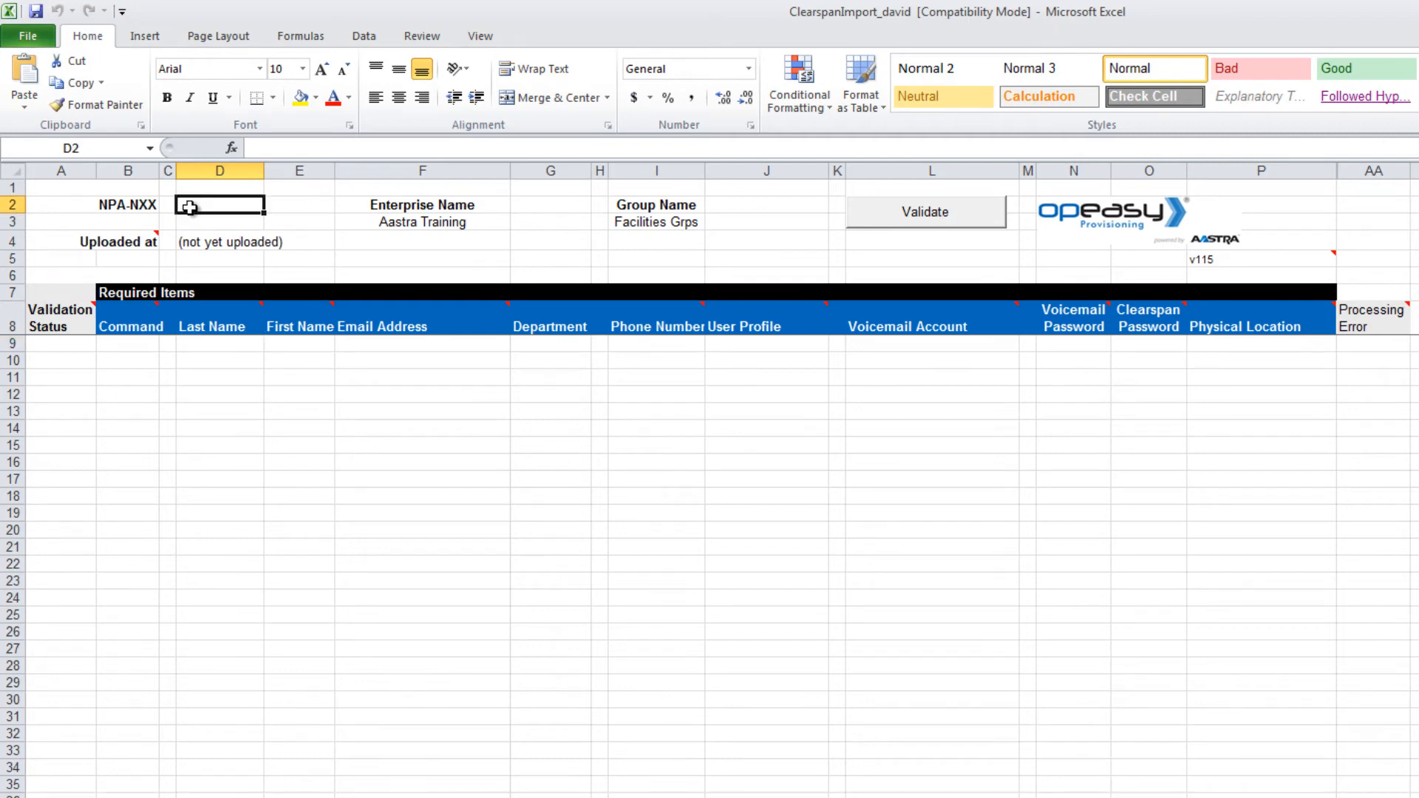
pyautogui.write('222')
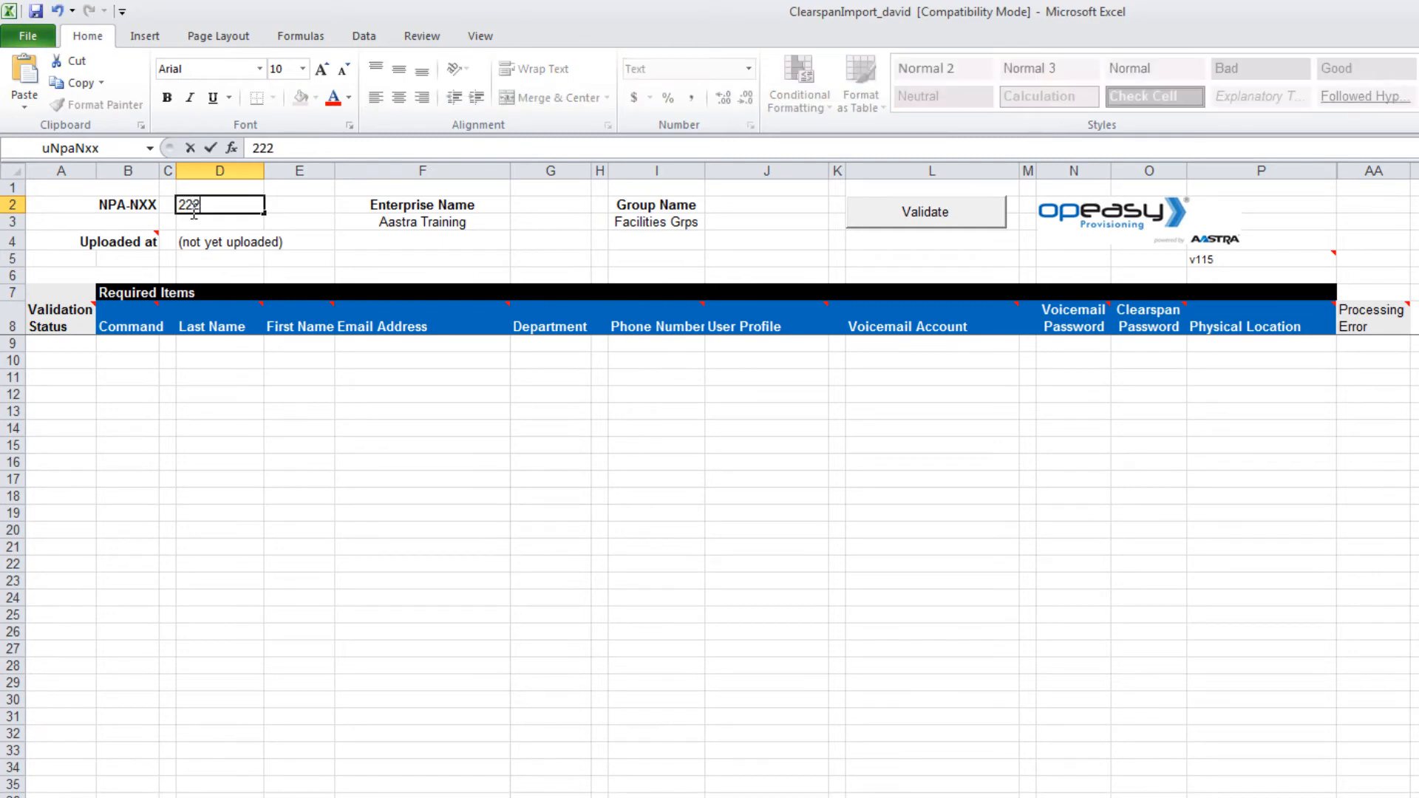
pyautogui.write('123')
pyautogui.press('Return')
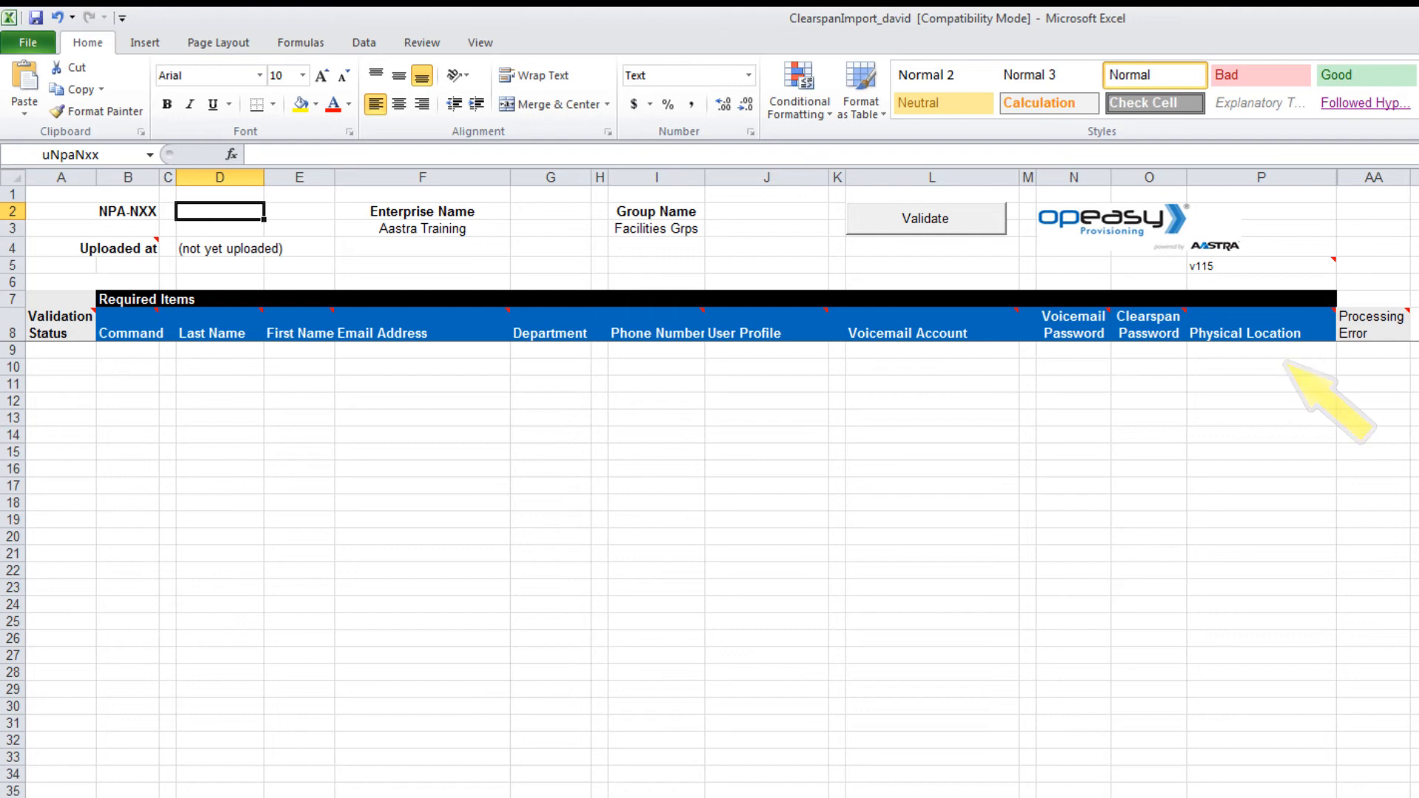
pyautogui.click(127, 351)
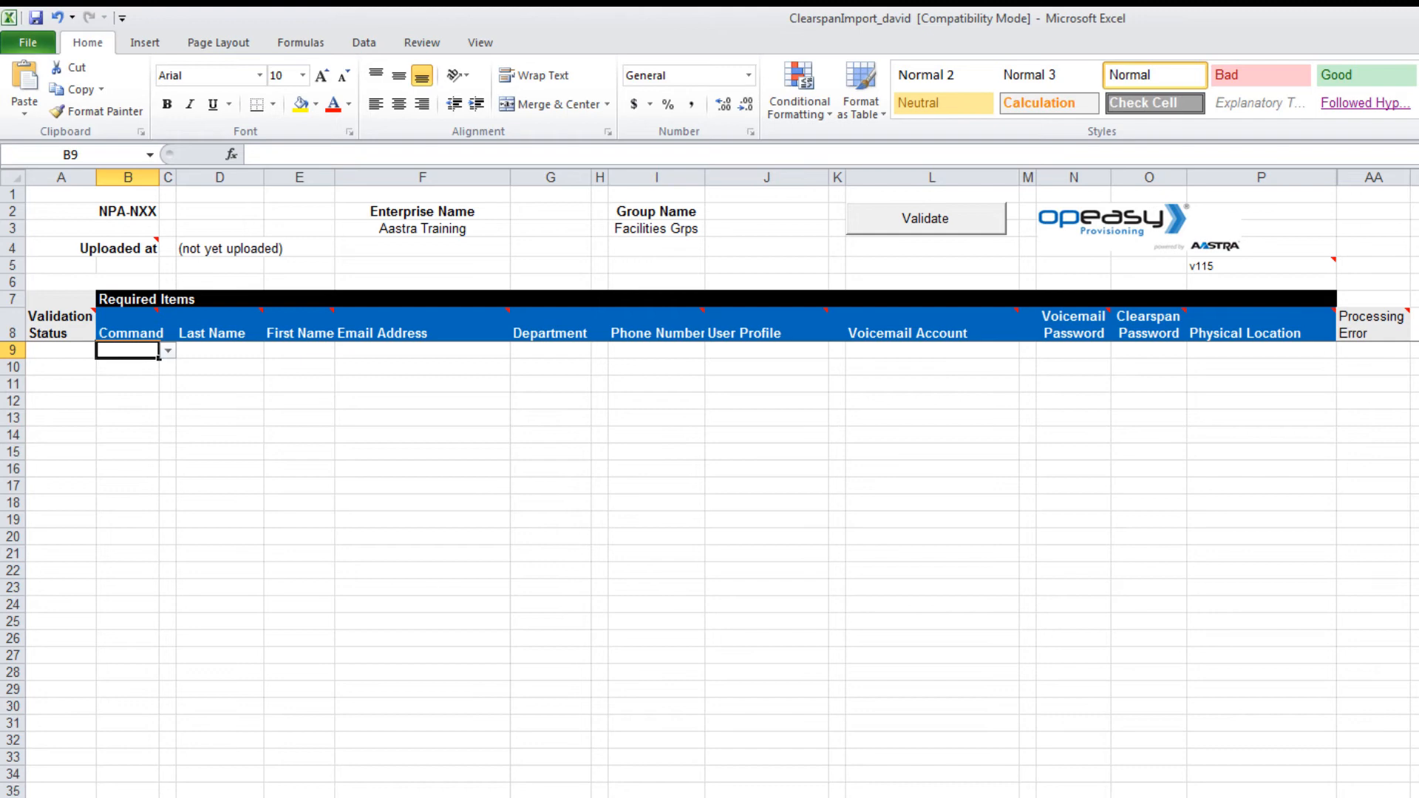
# Step: Set row 9's Command to Add and enter the user's last name, first name and e-mail
pyautogui.click(168, 350)
pyautogui.click(122, 369)
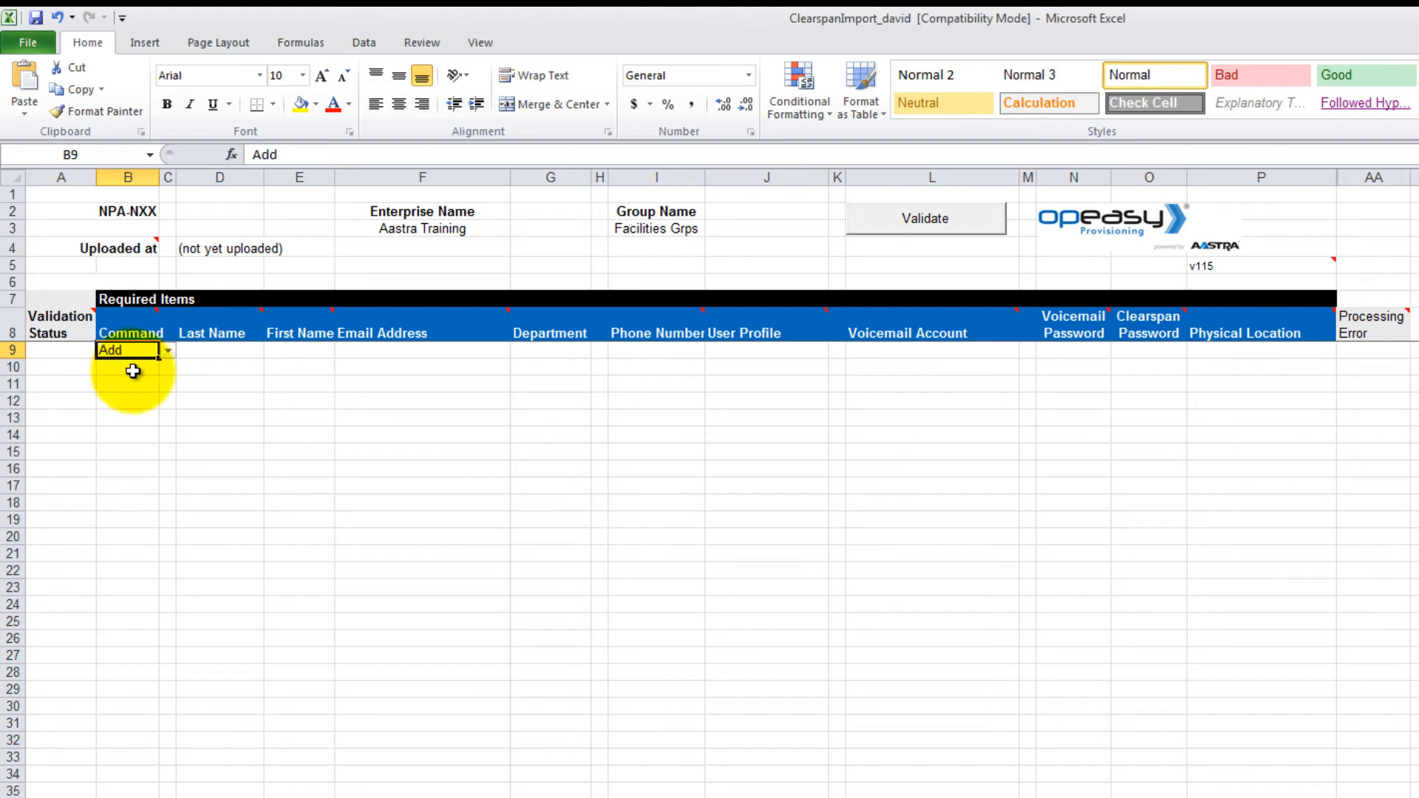
pyautogui.press('Tab')
pyautogui.press('Tab')
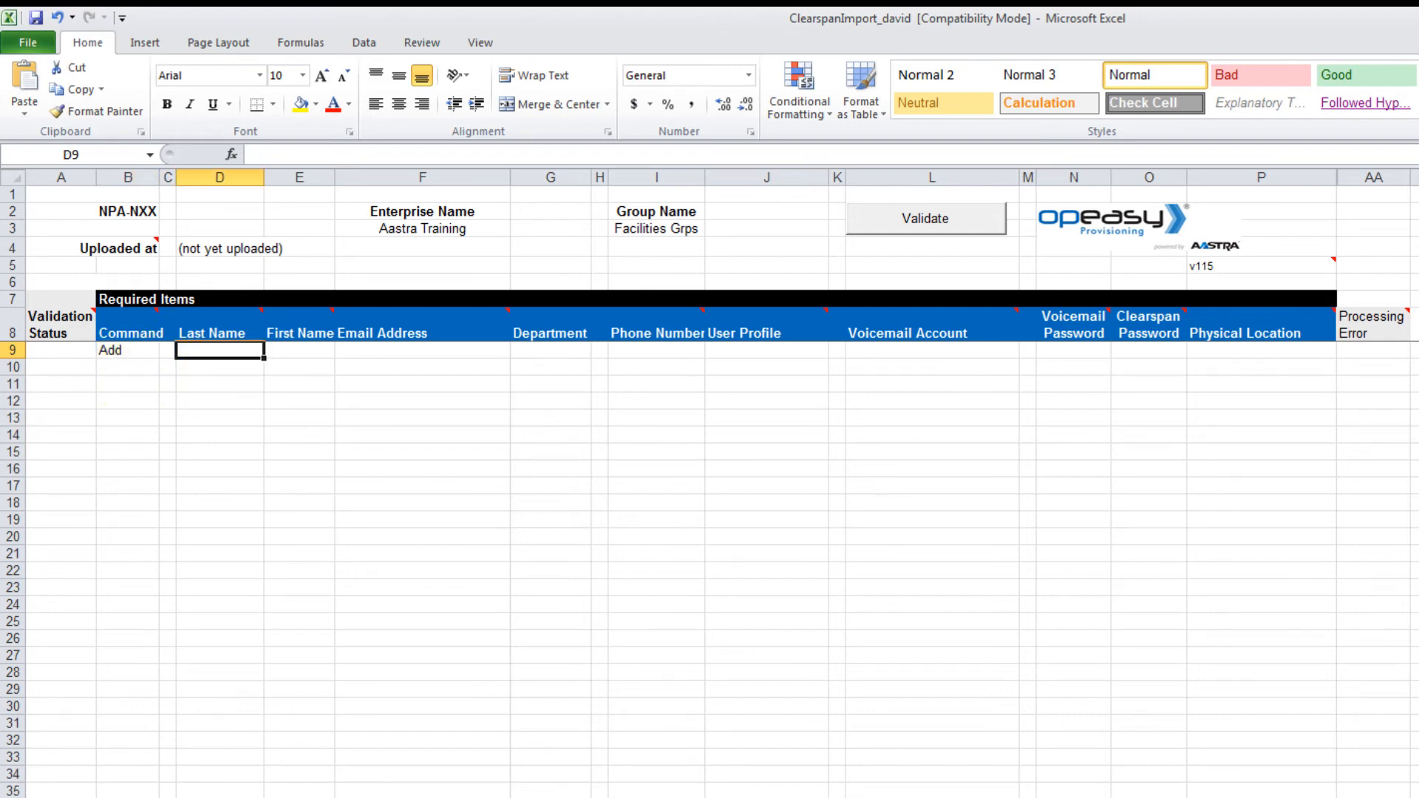
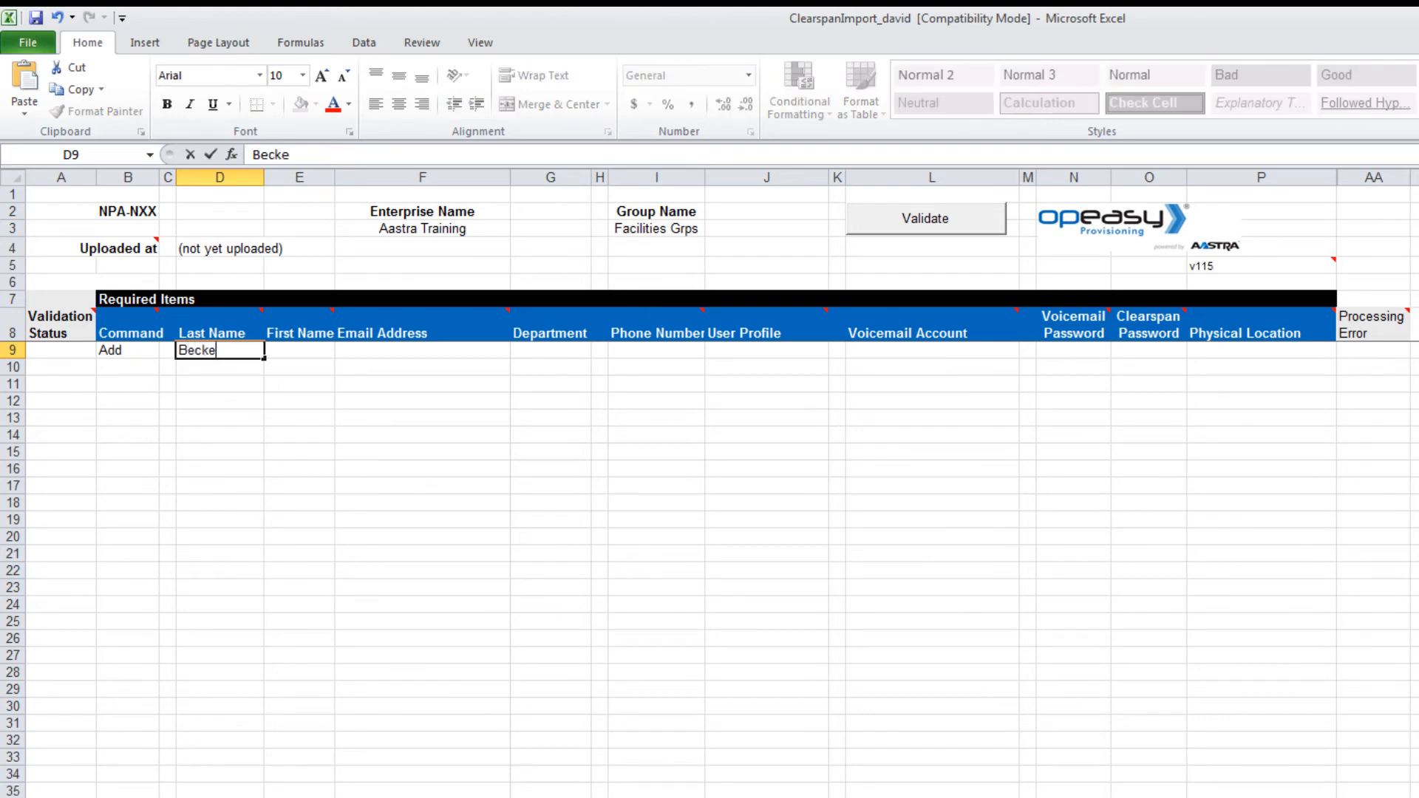
pyautogui.press('Tab')
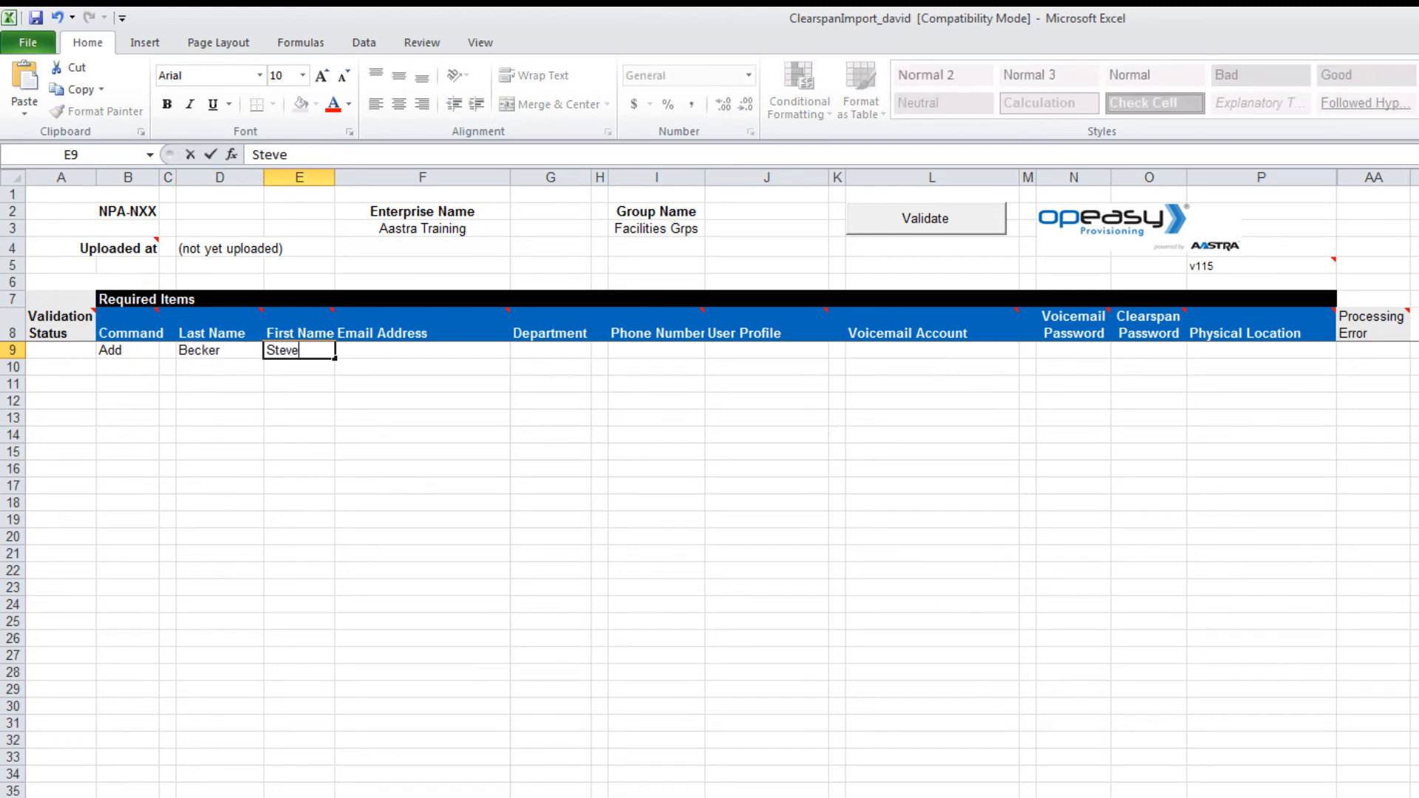
pyautogui.press('Tab')
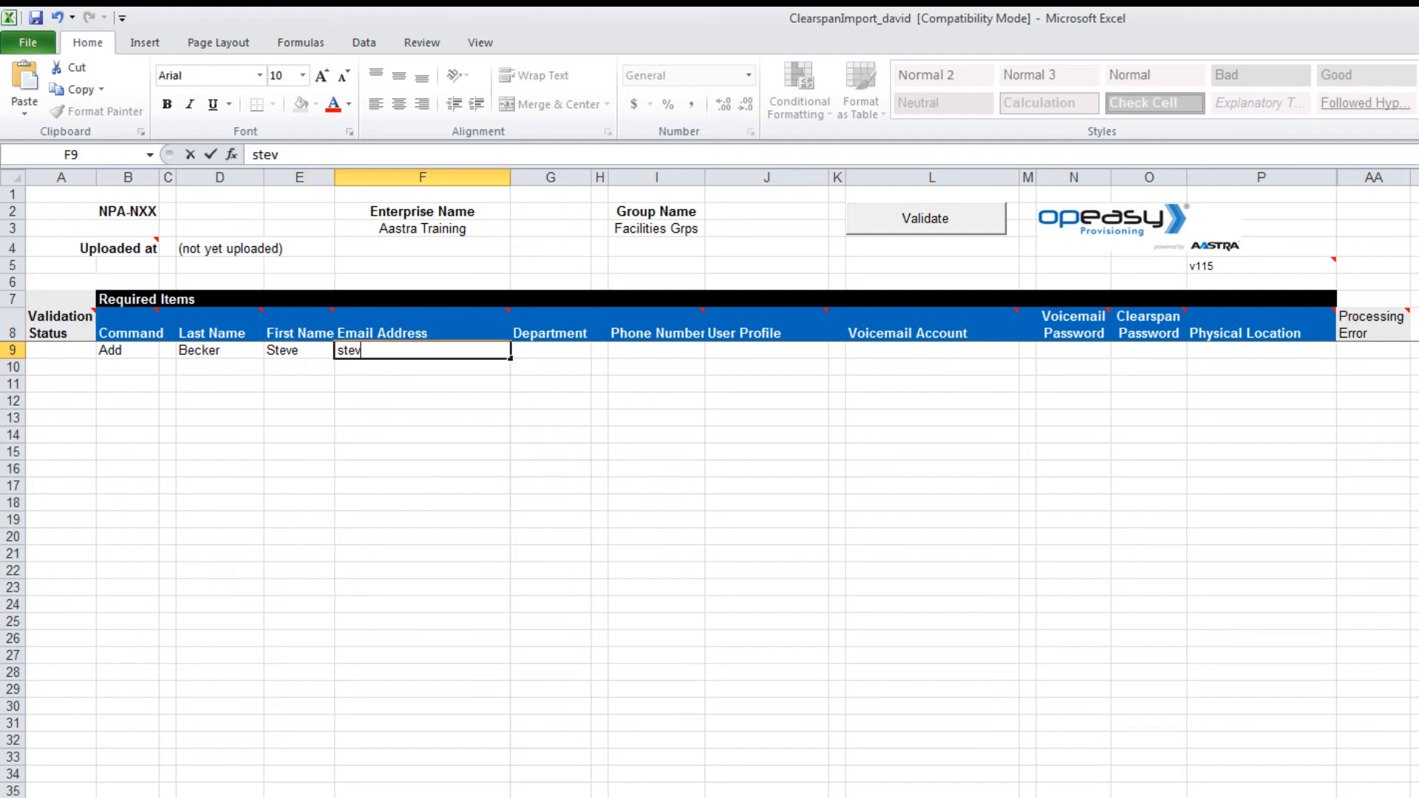
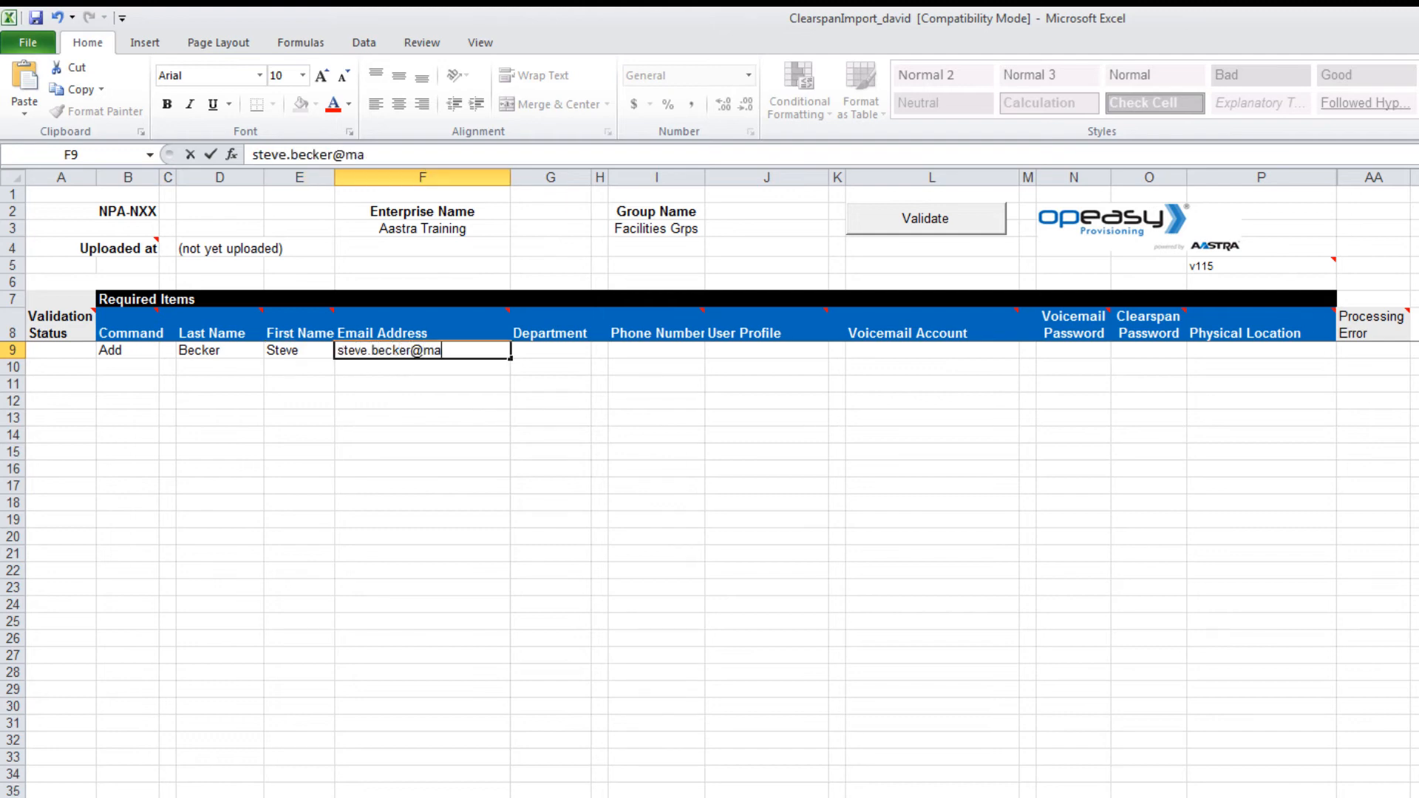
pyautogui.press('Tab')
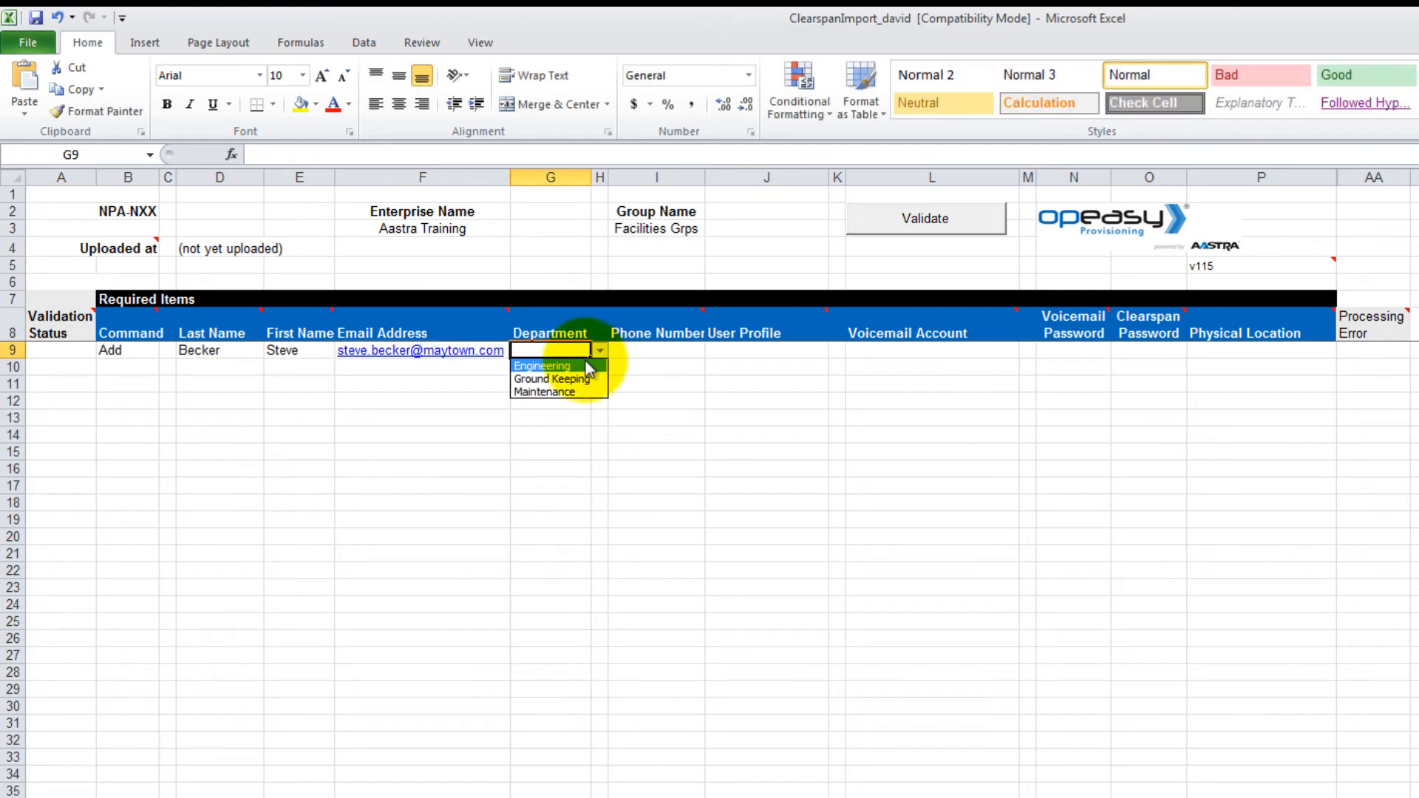
# Step: Set the first user's department to Engineering and enter their phone number
pyautogui.click(561, 366)
pyautogui.click(654, 350)
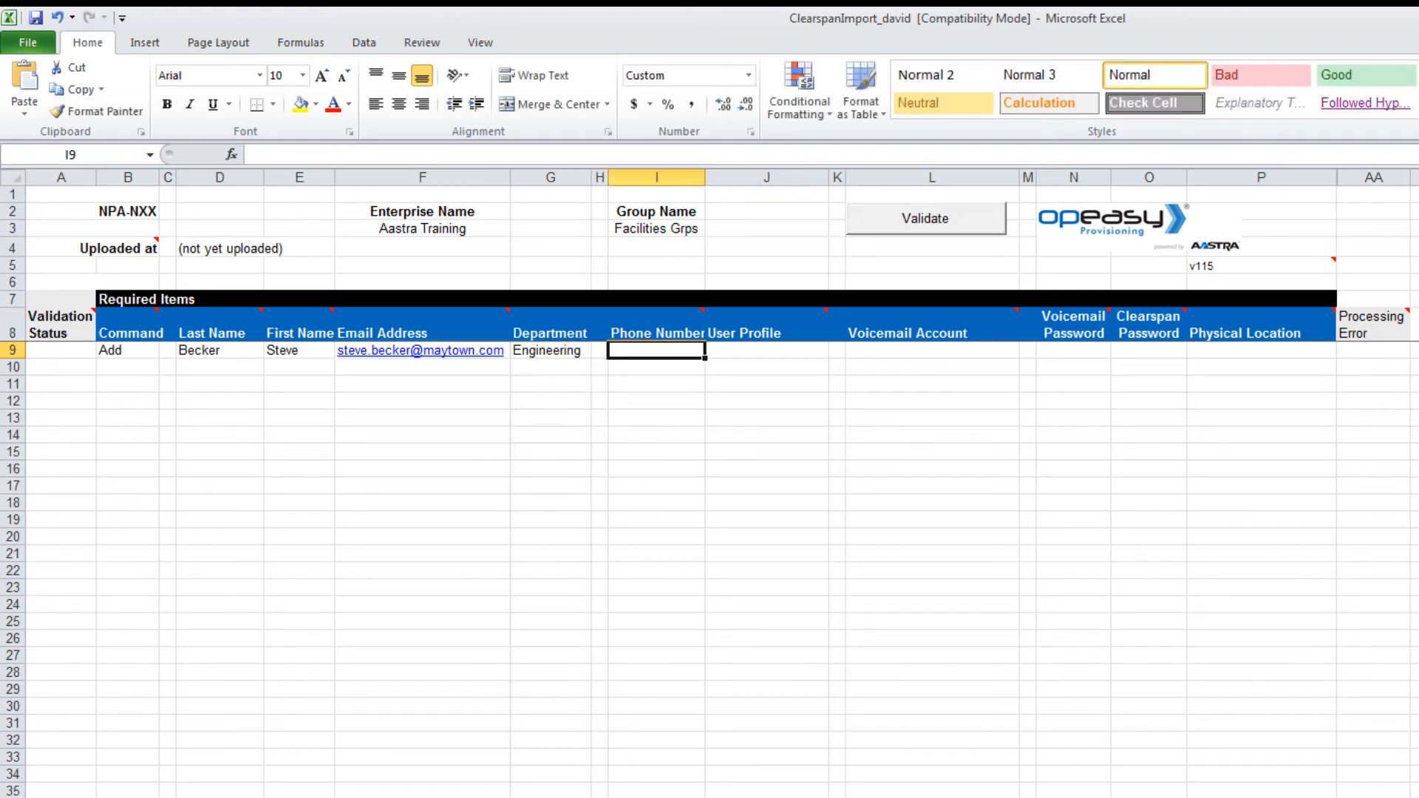
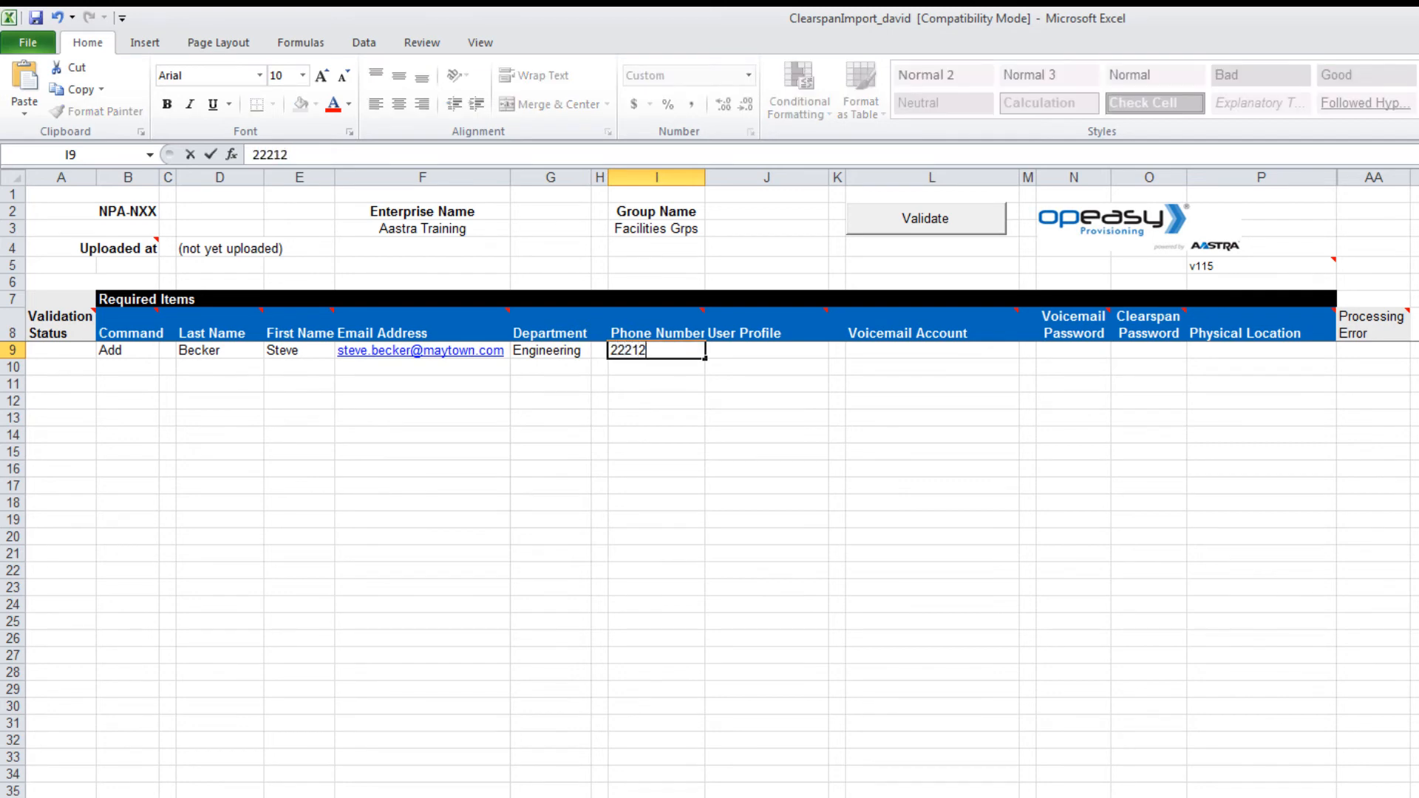
pyautogui.click(802, 351)
# Step: Give the first user profile 57i Office, voicemail account No voicemail, and a Clearspan password
pyautogui.click(837, 353)
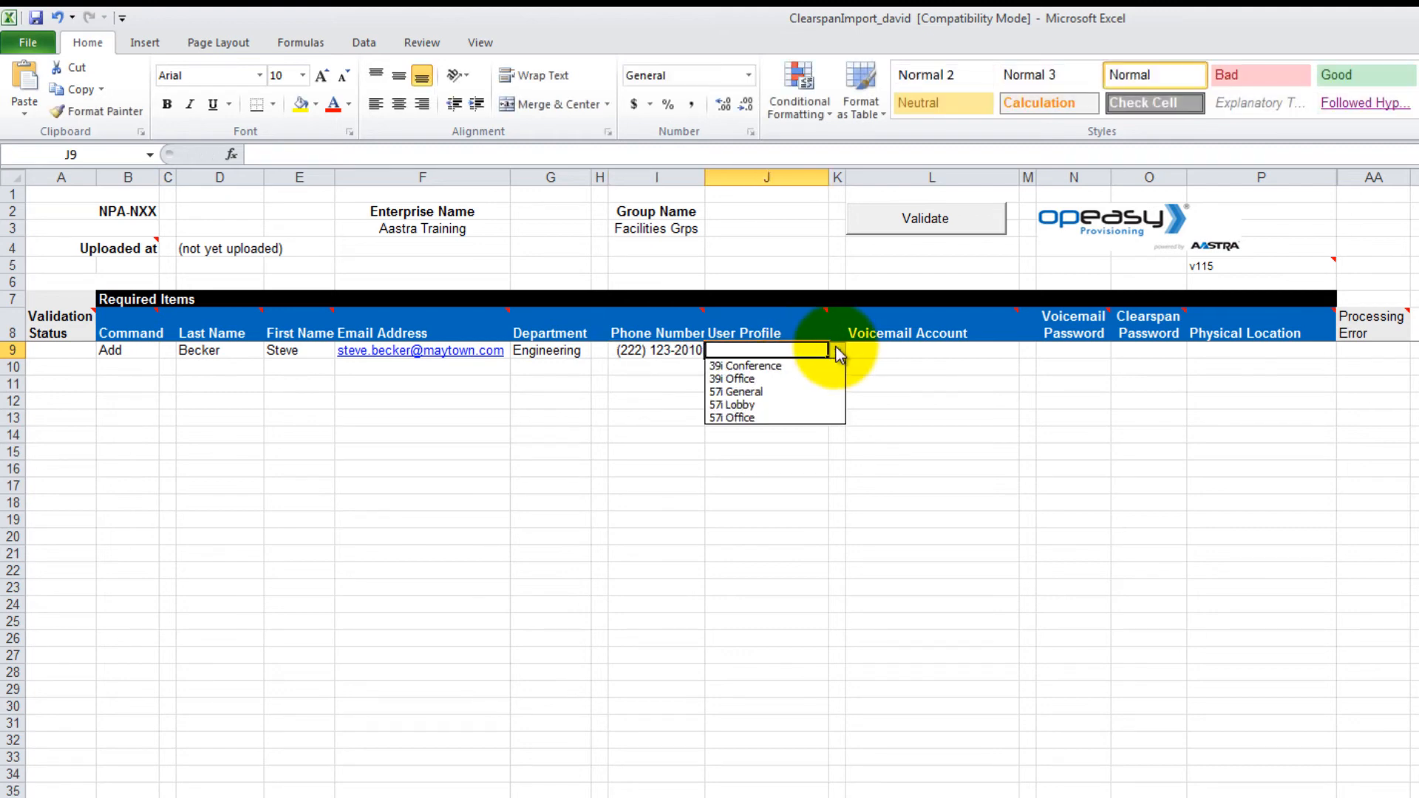
pyautogui.click(785, 418)
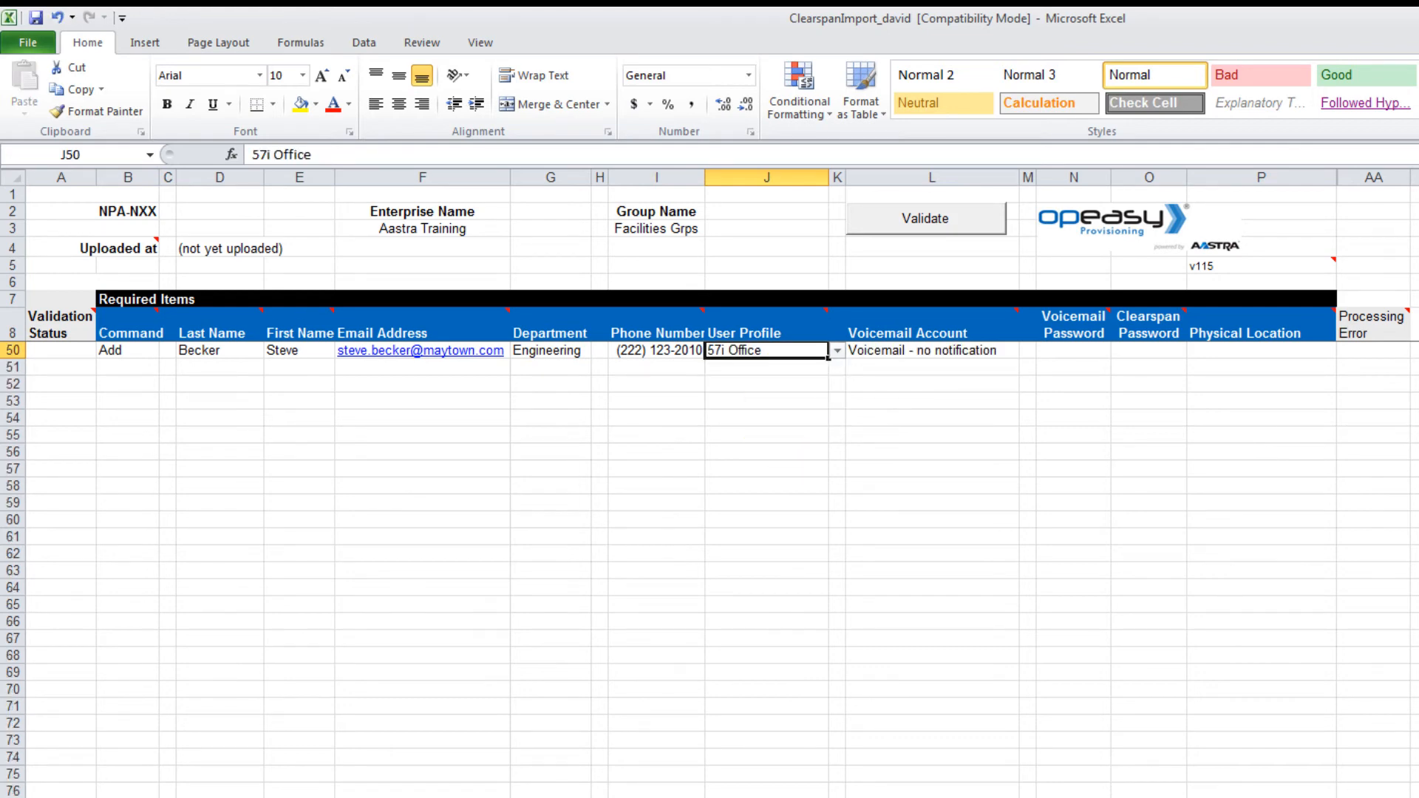
pyautogui.click(995, 355)
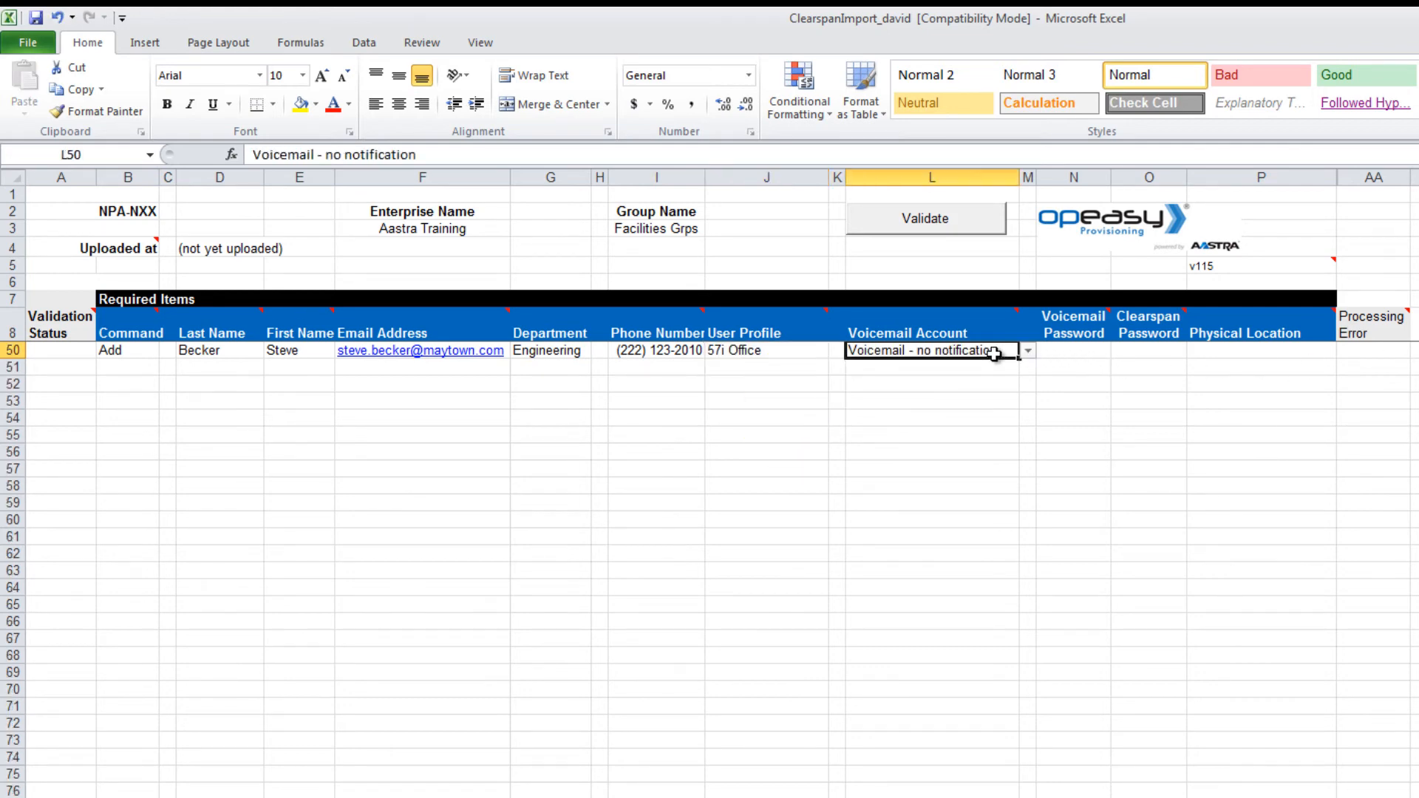
pyautogui.click(1029, 351)
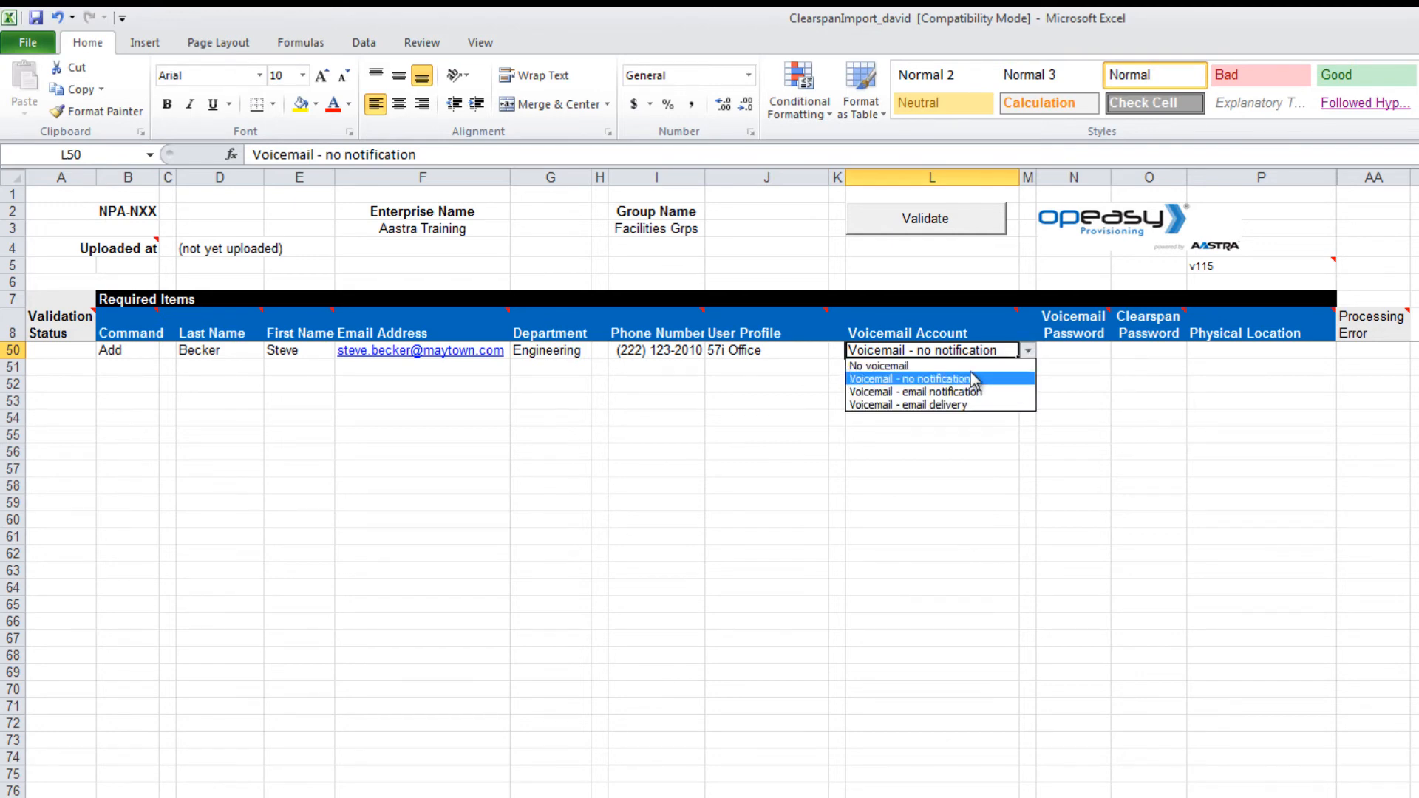
pyautogui.click(961, 366)
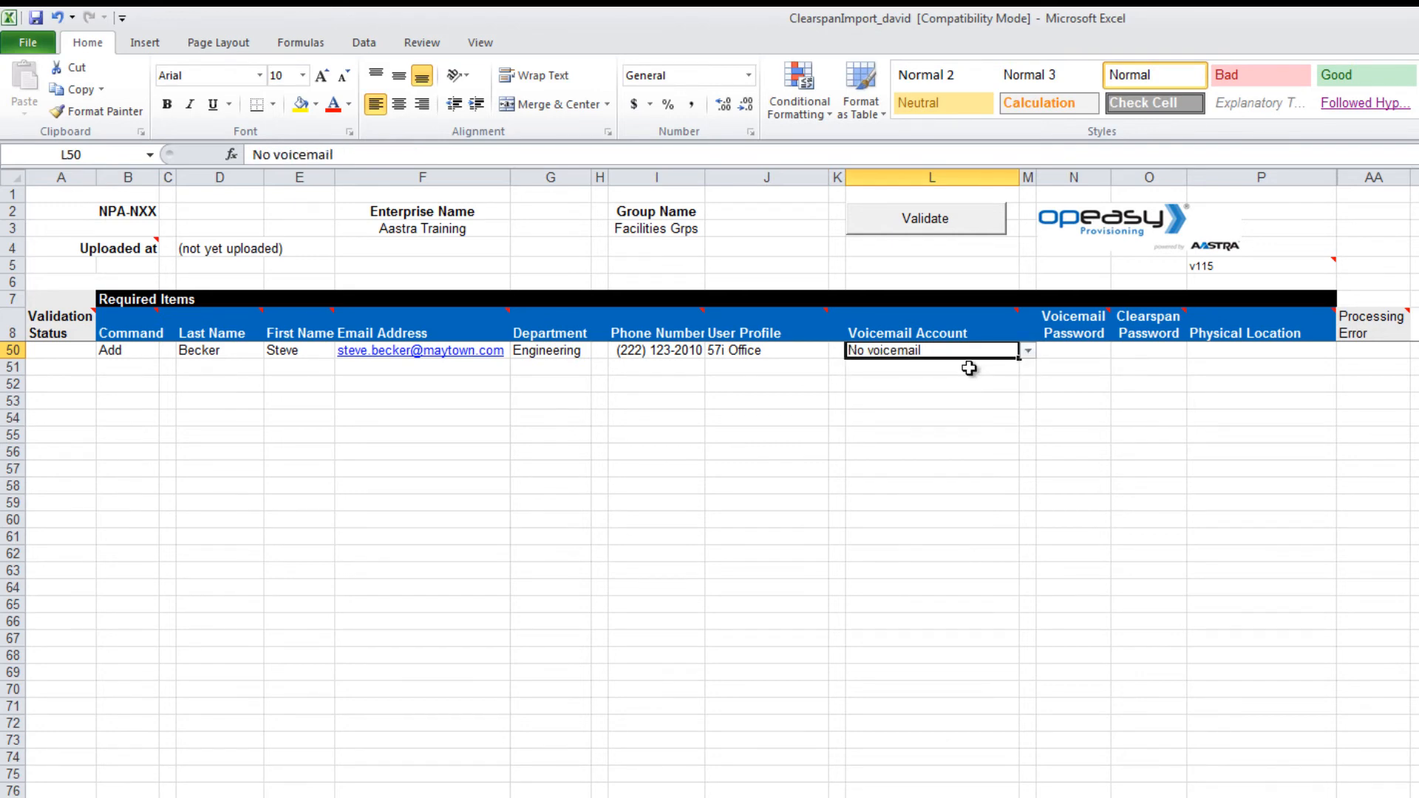
pyautogui.click(1065, 355)
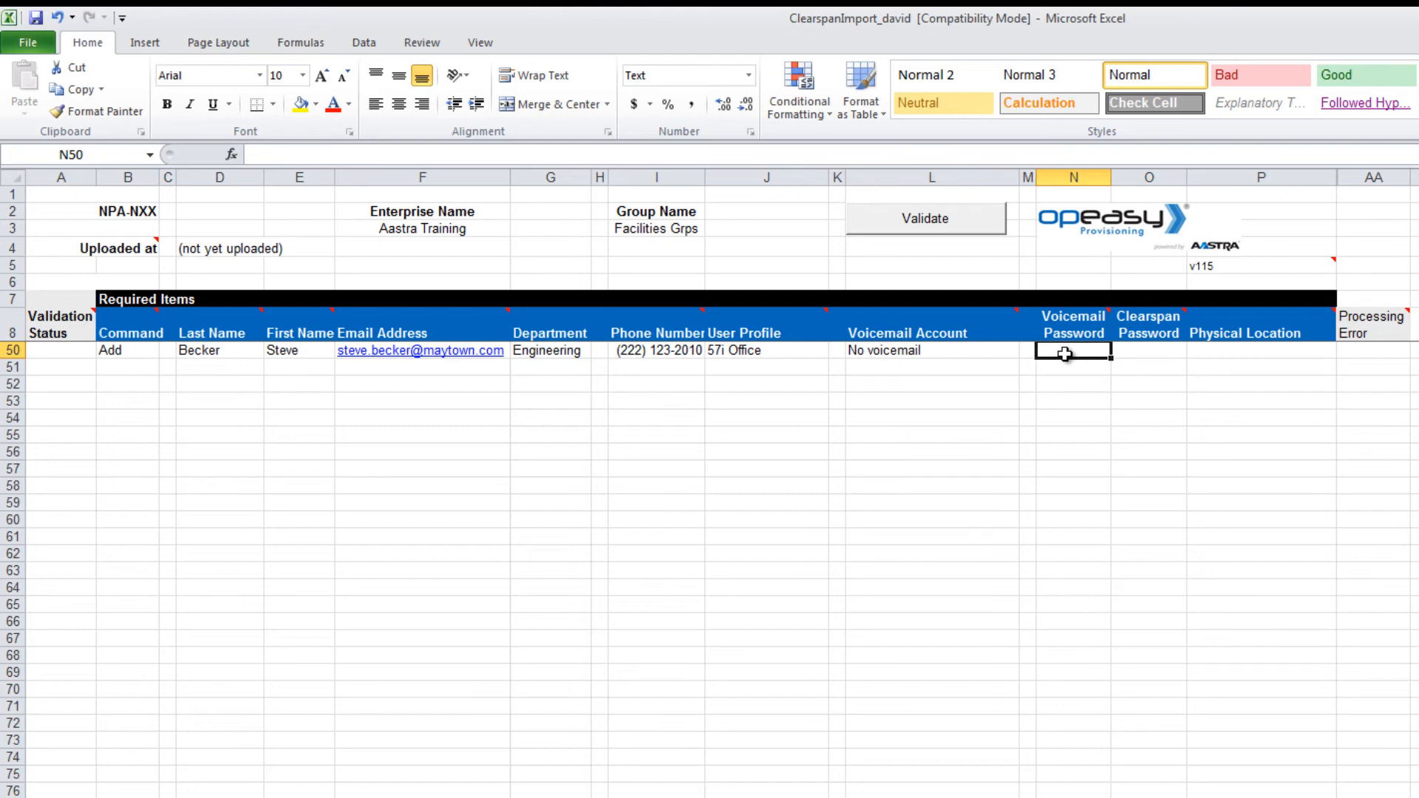
pyautogui.click(1143, 352)
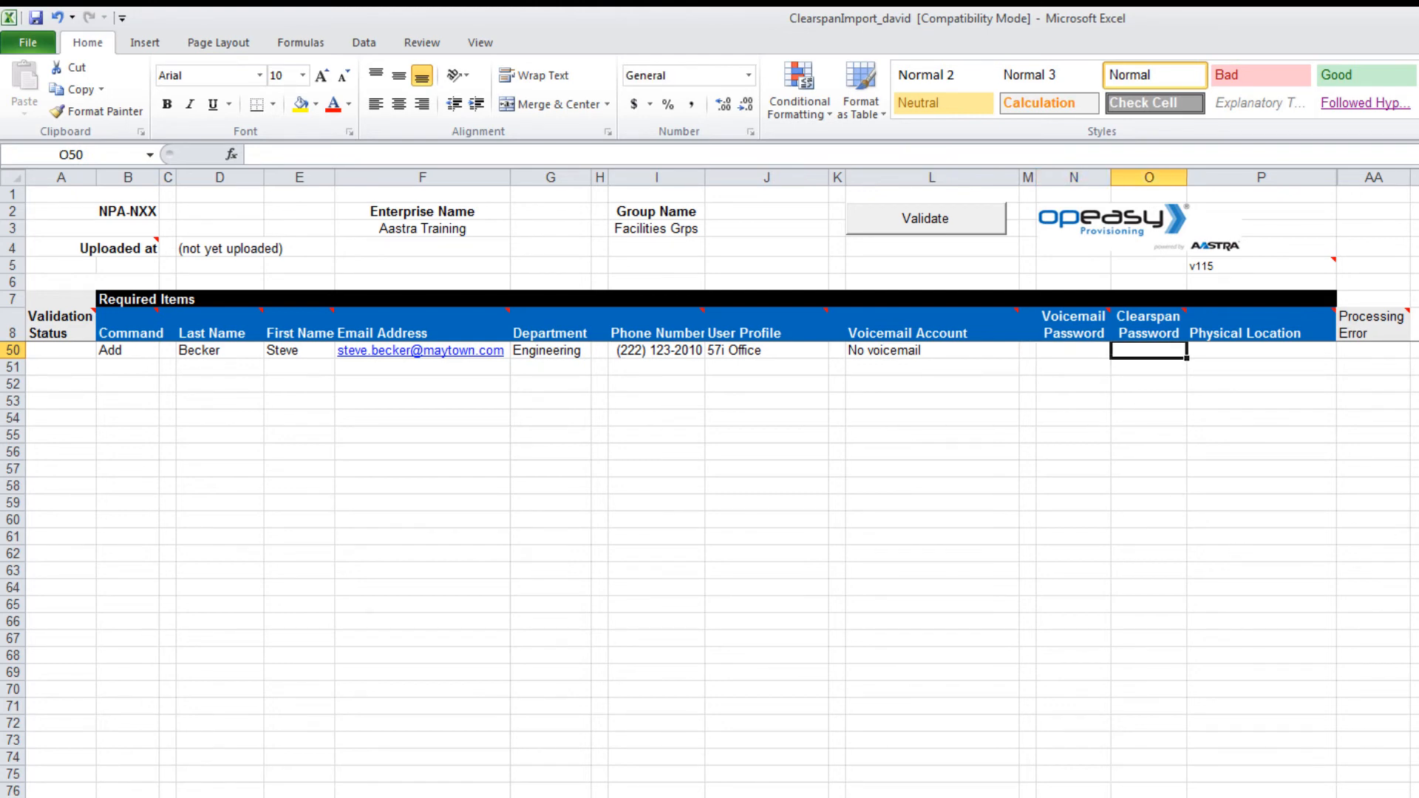
pyautogui.write('12')
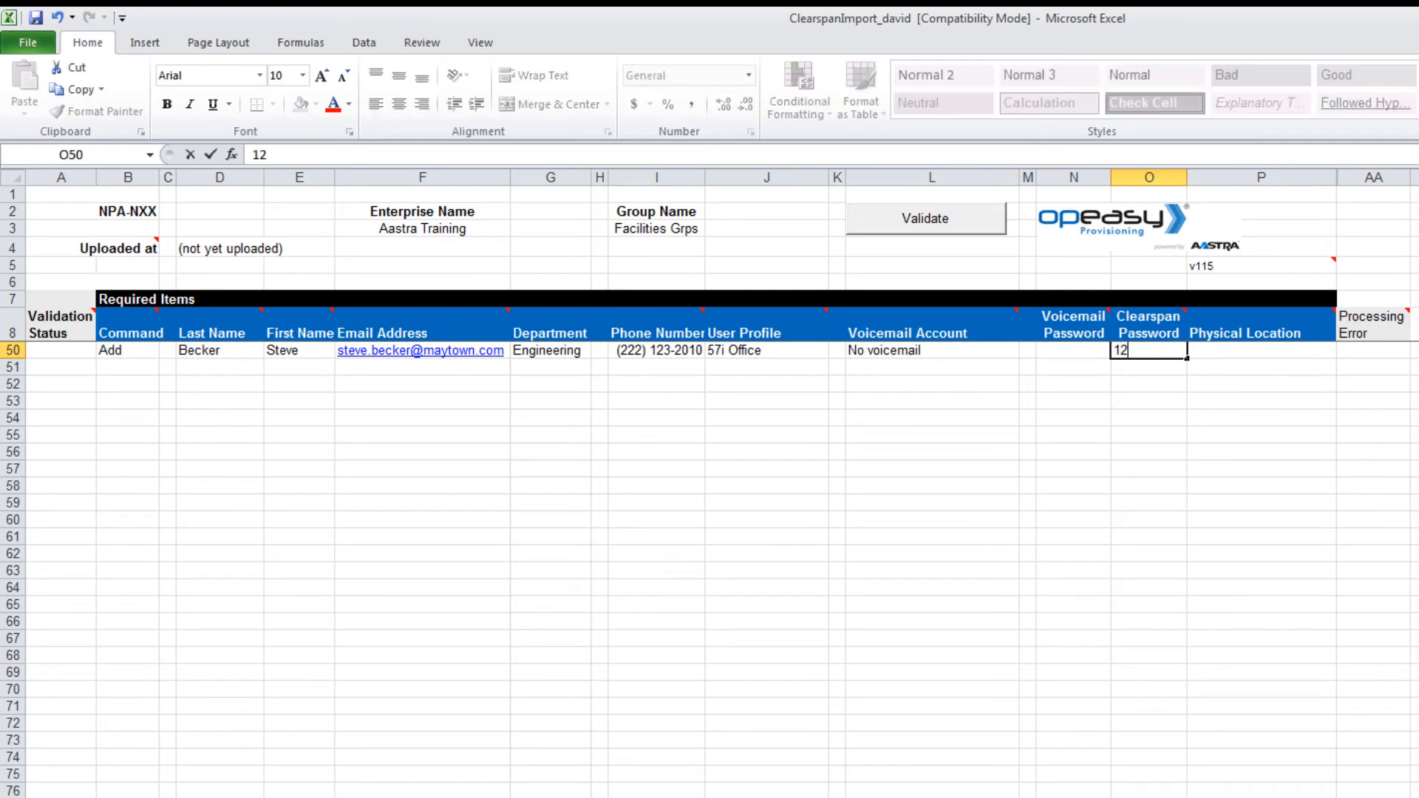
pyautogui.write('3456')
pyautogui.press('Tab')
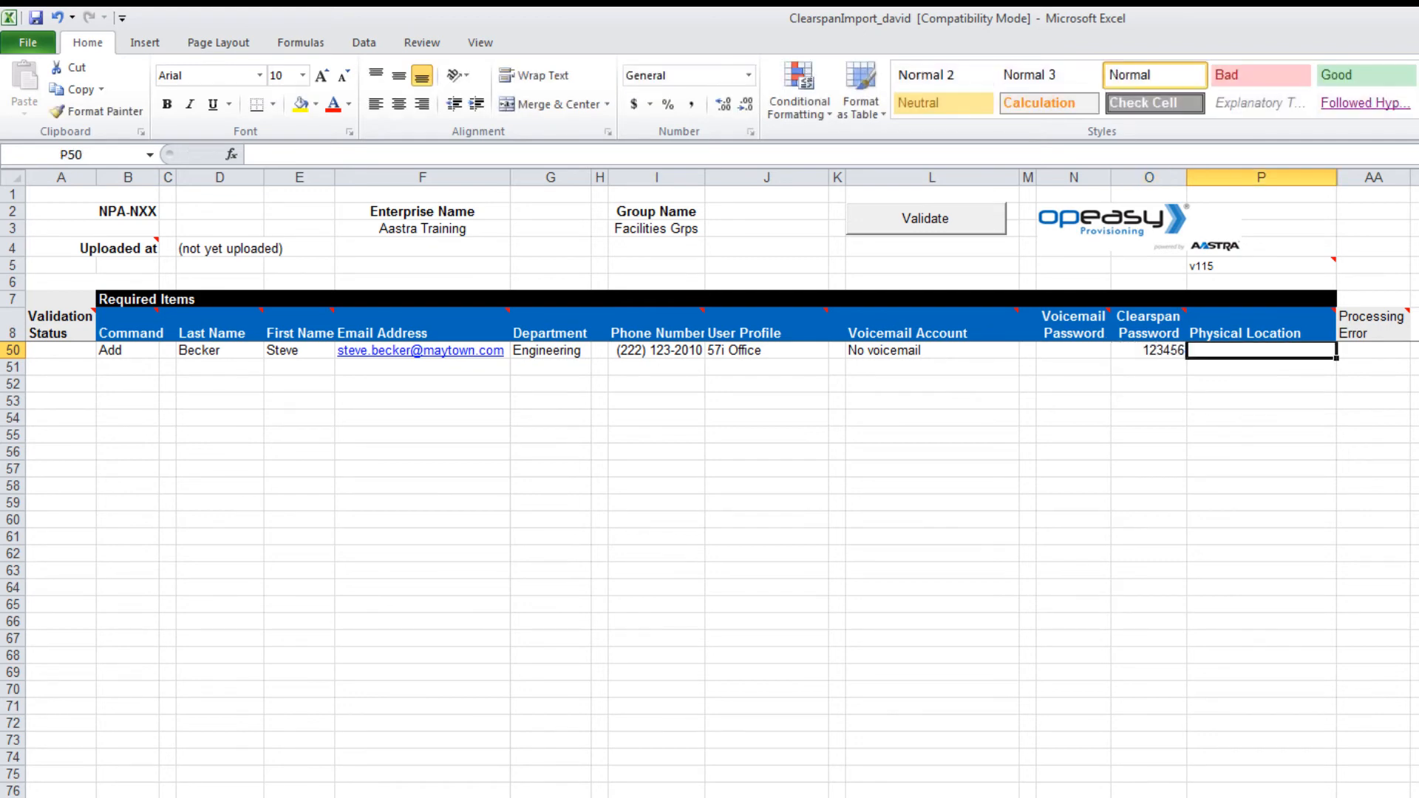
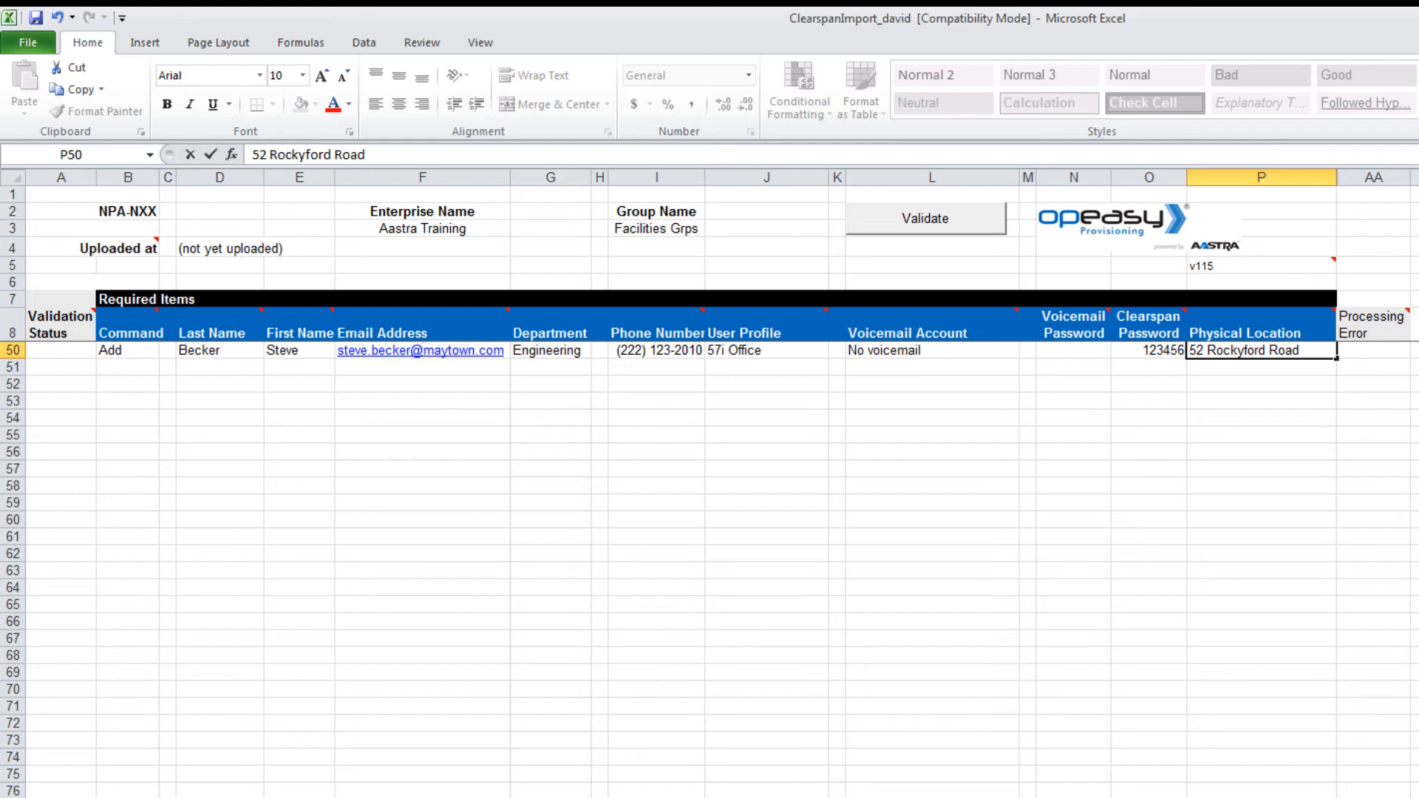
# Step: Enter the first user's street address as Physical Location and move to the next row
pyautogui.click(129, 368)
# Step: Start row 51 with Command Add and the second user's last name, first name and e-mail
pyautogui.write('Add')
pyautogui.click(190, 366)
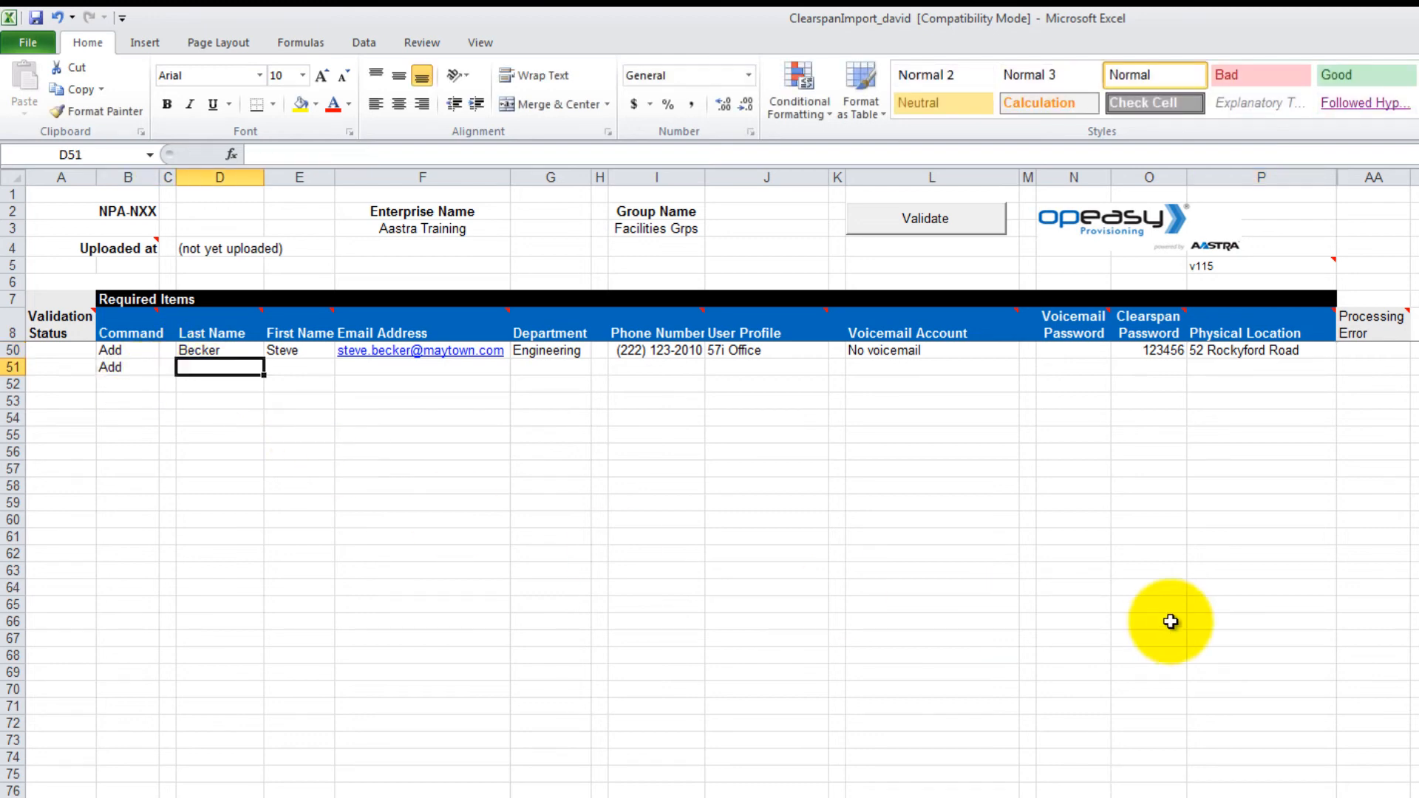
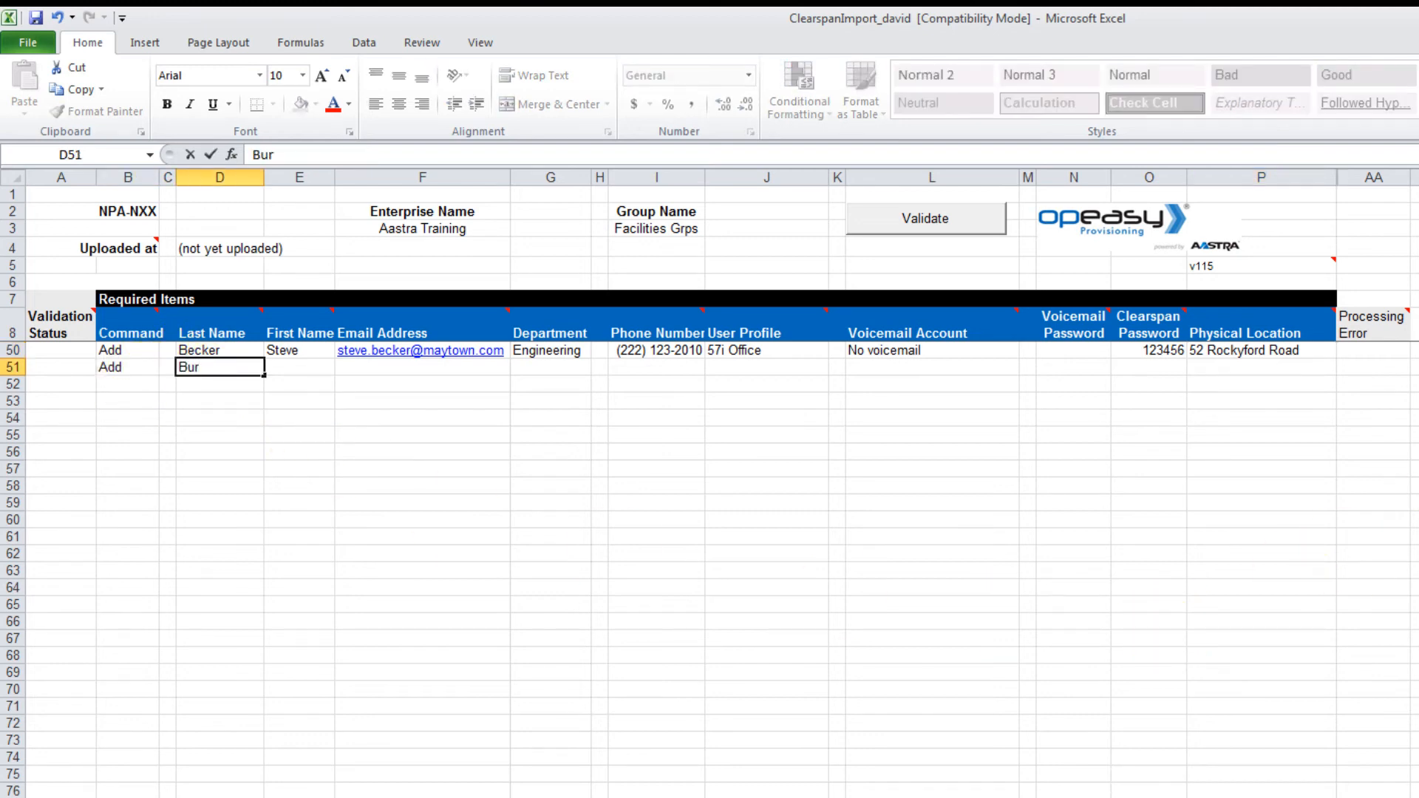
pyautogui.press('Tab')
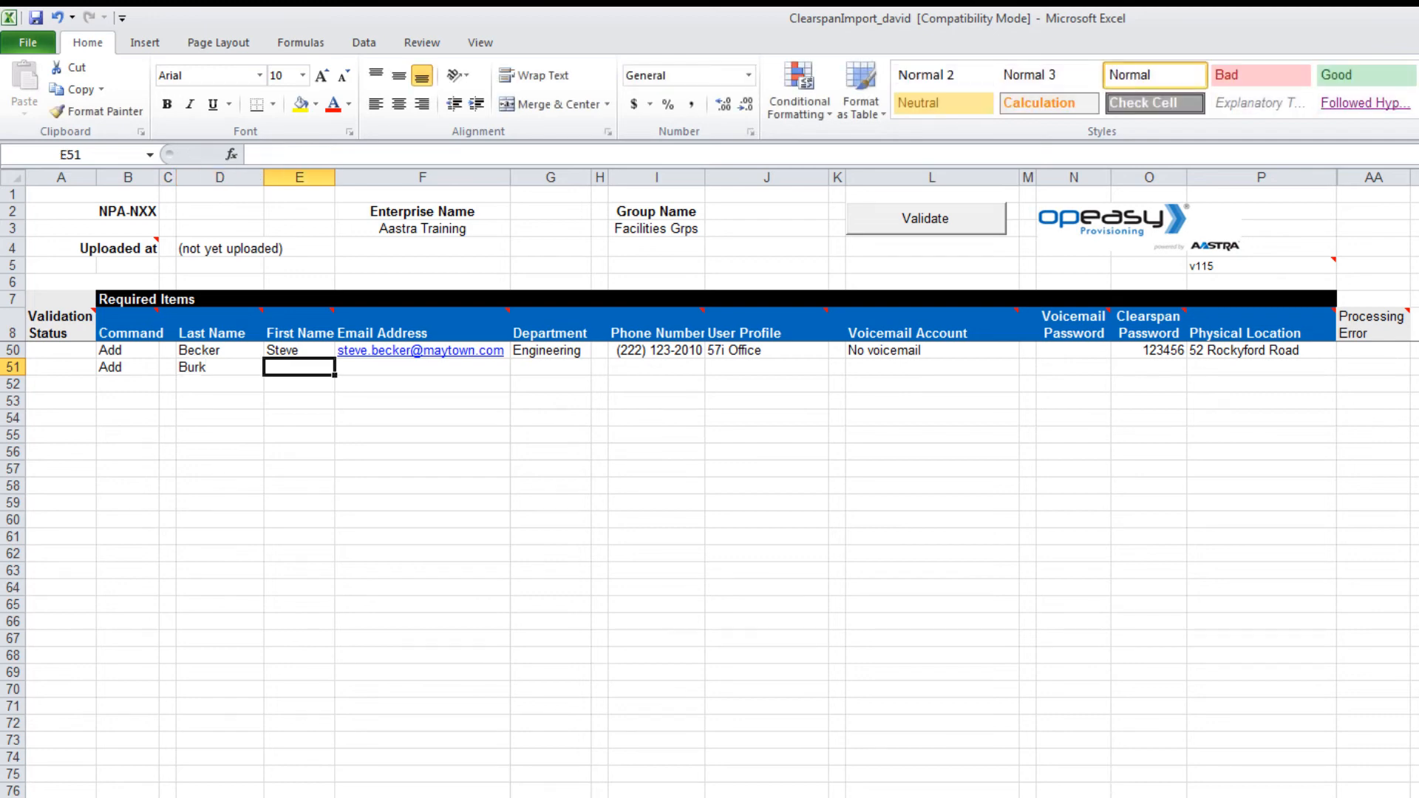
pyautogui.press('Tab')
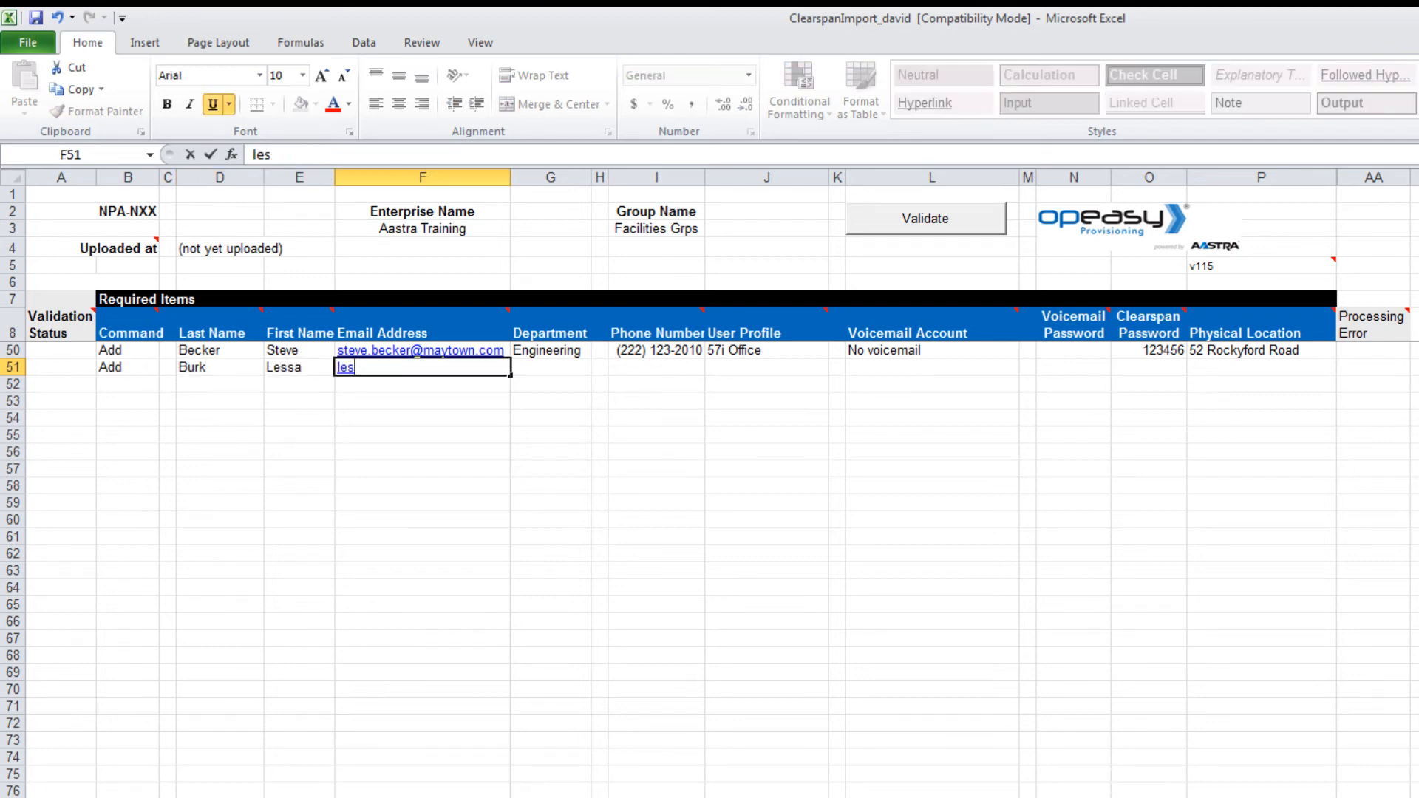
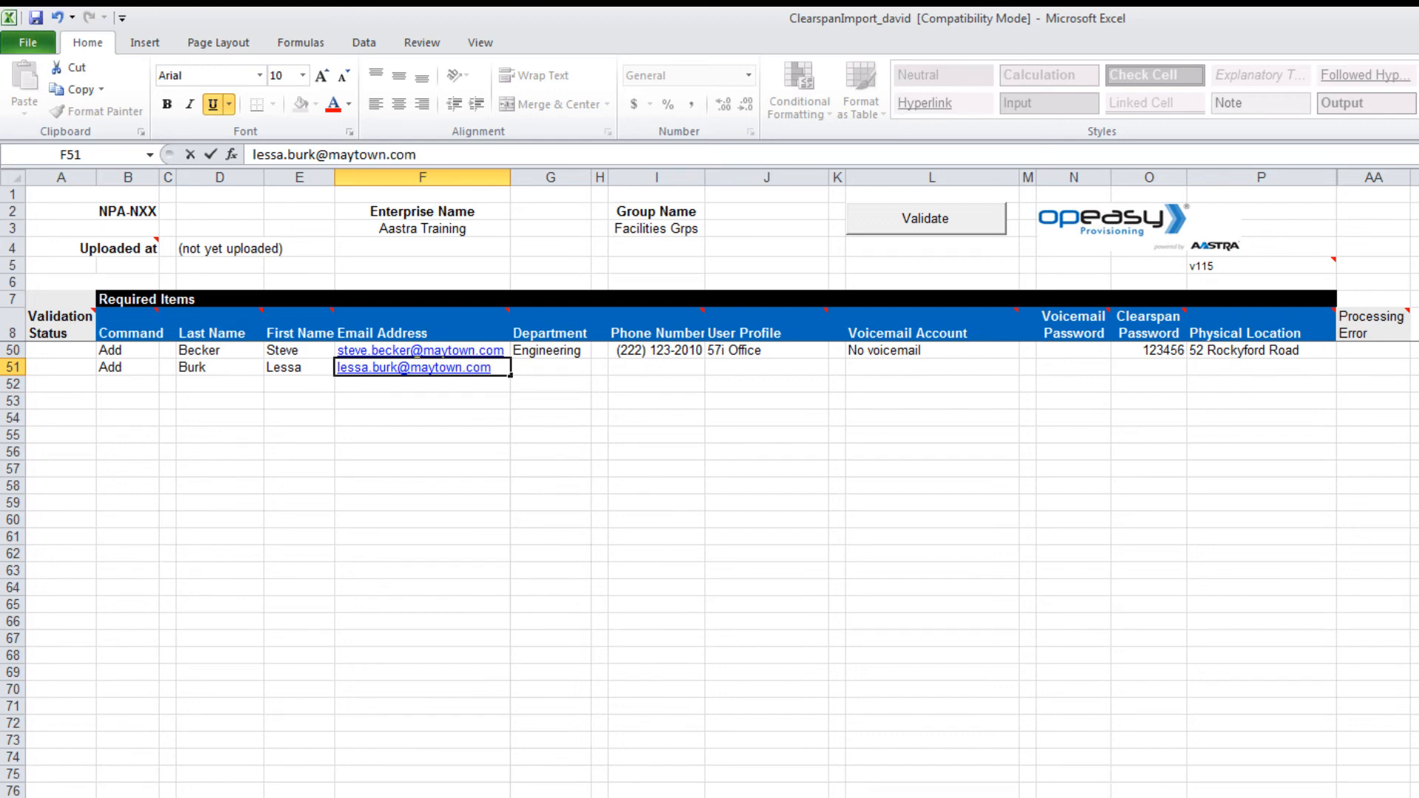
# Step: Enter row 51's phone number and set its user profile to 39i Office
pyautogui.click(670, 369)
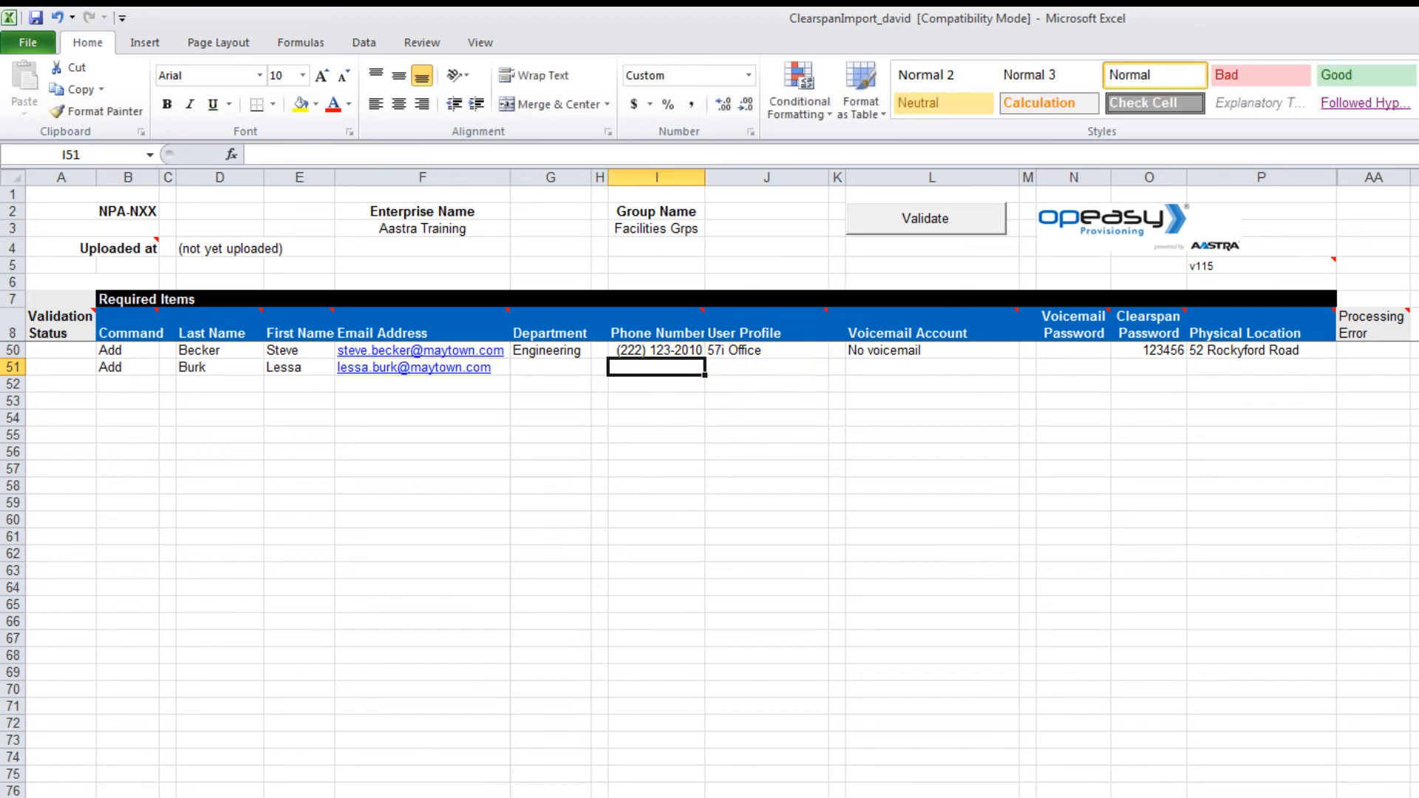
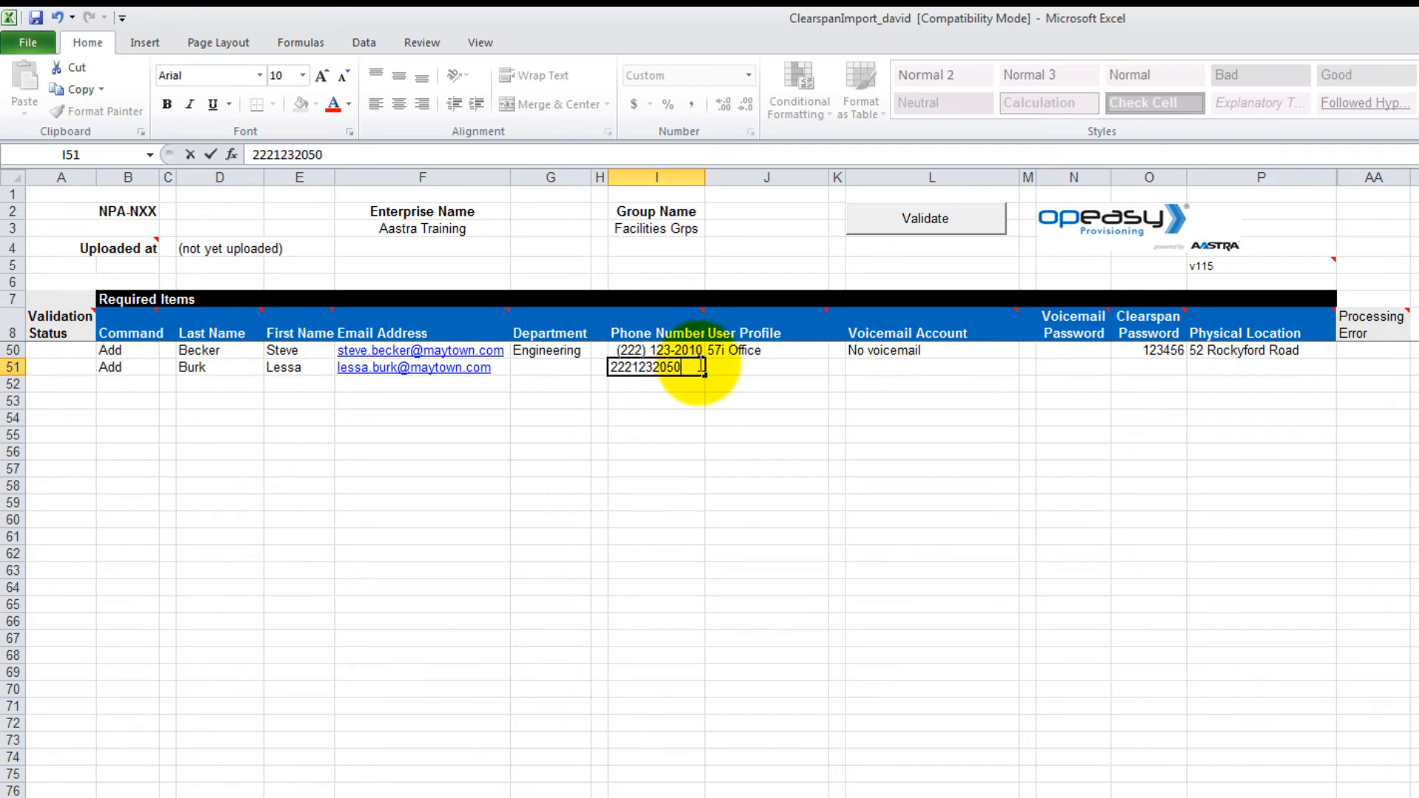
pyautogui.click(748, 366)
pyautogui.click(837, 367)
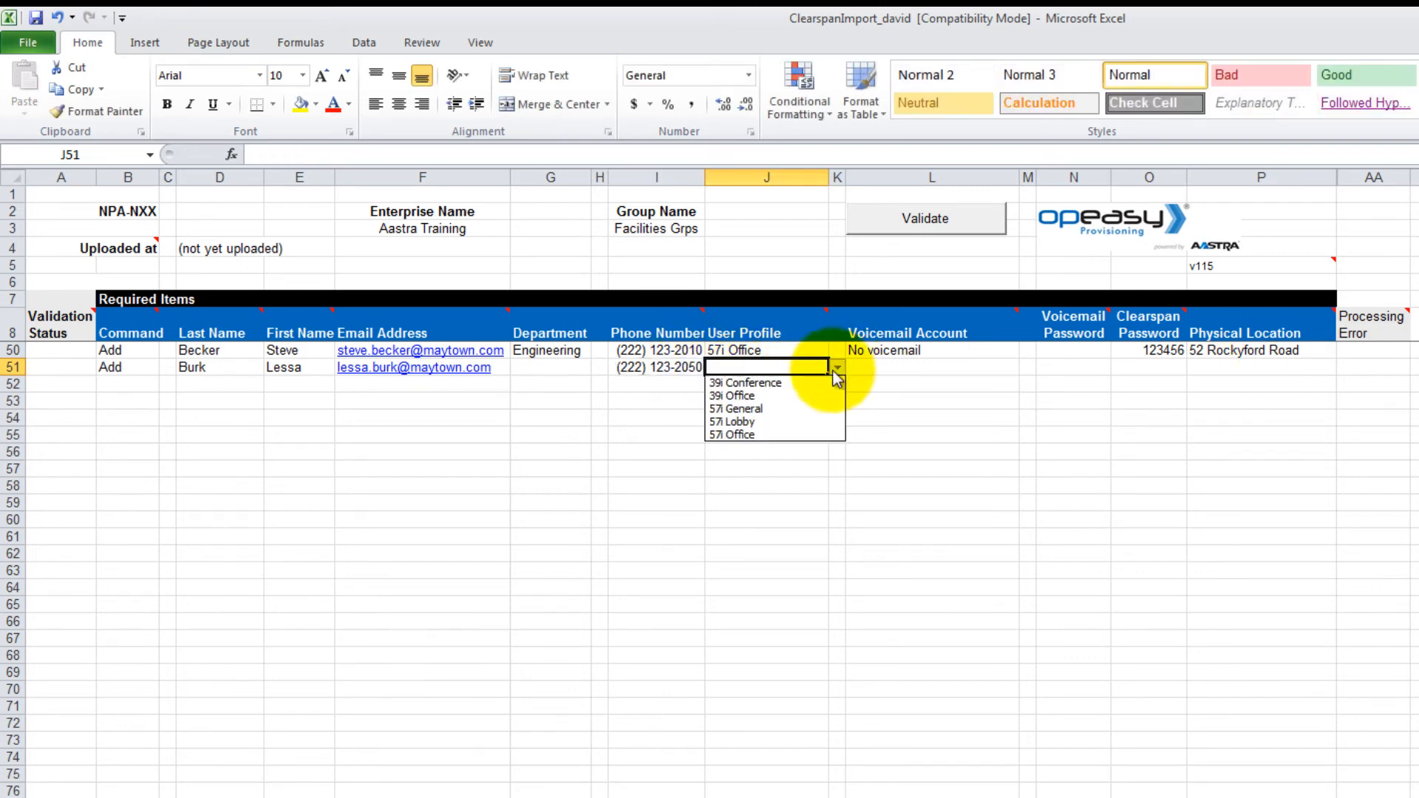
pyautogui.click(781, 398)
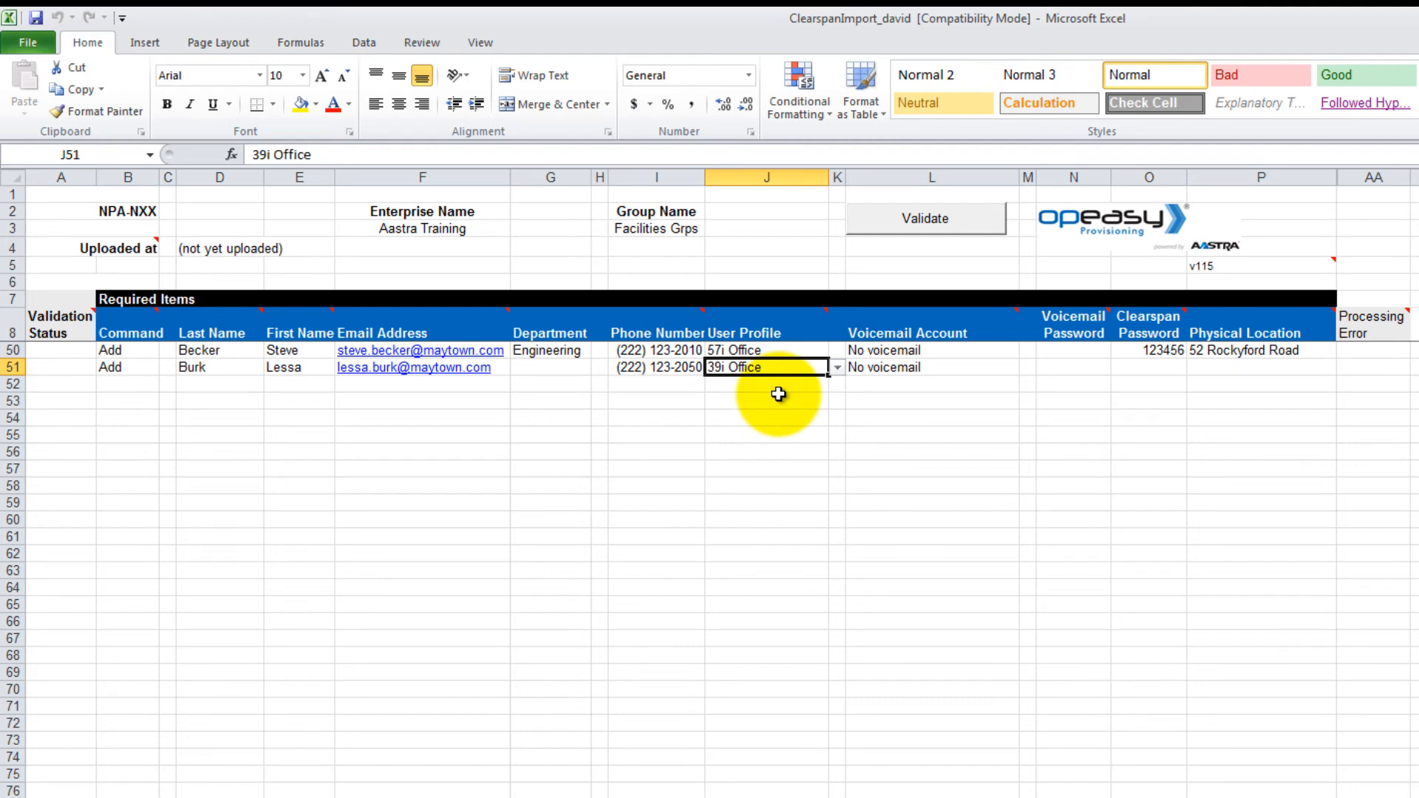
# Step: Set row 51 to Voicemail - email notification, enter both passwords and the street location
pyautogui.click(992, 371)
pyautogui.click(1029, 367)
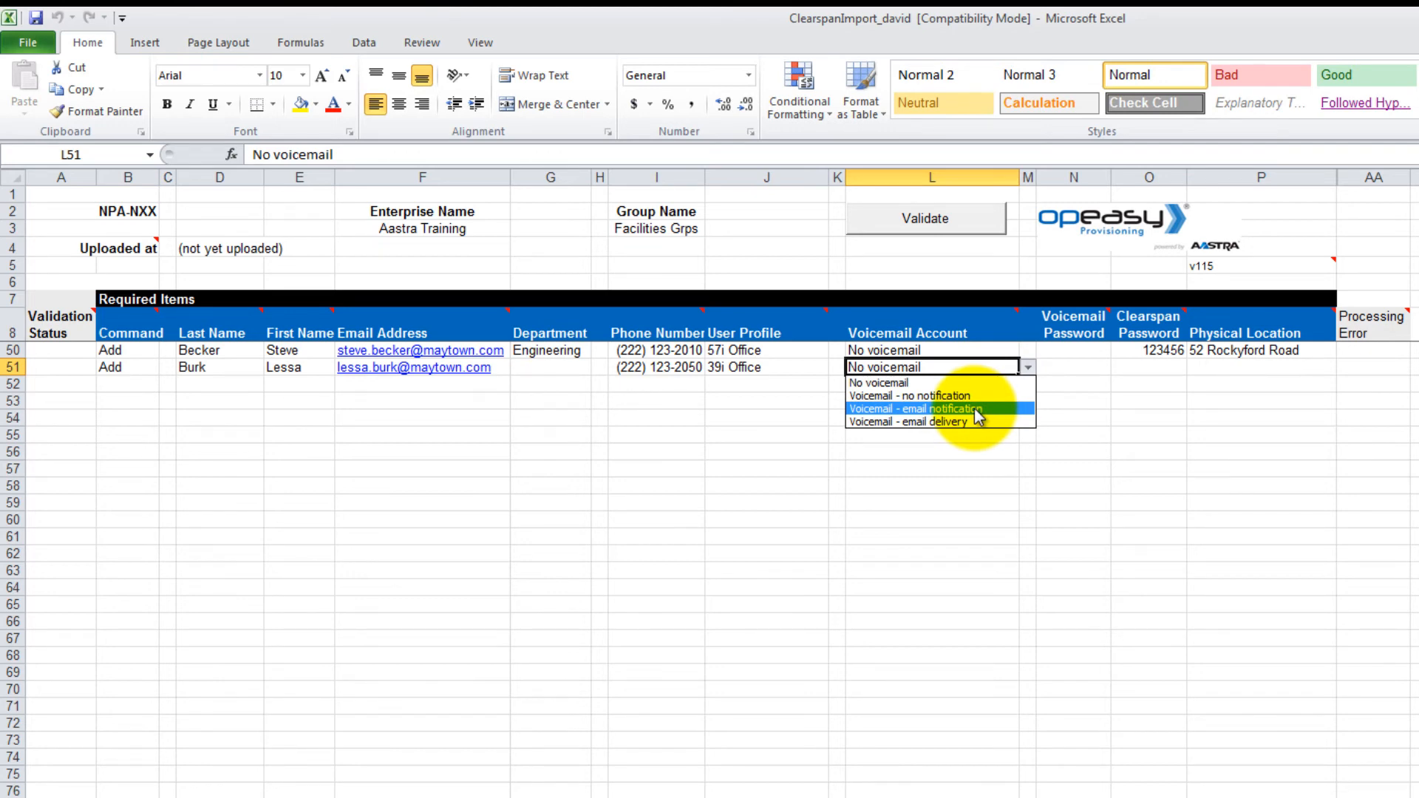
pyautogui.click(974, 408)
pyautogui.click(1088, 368)
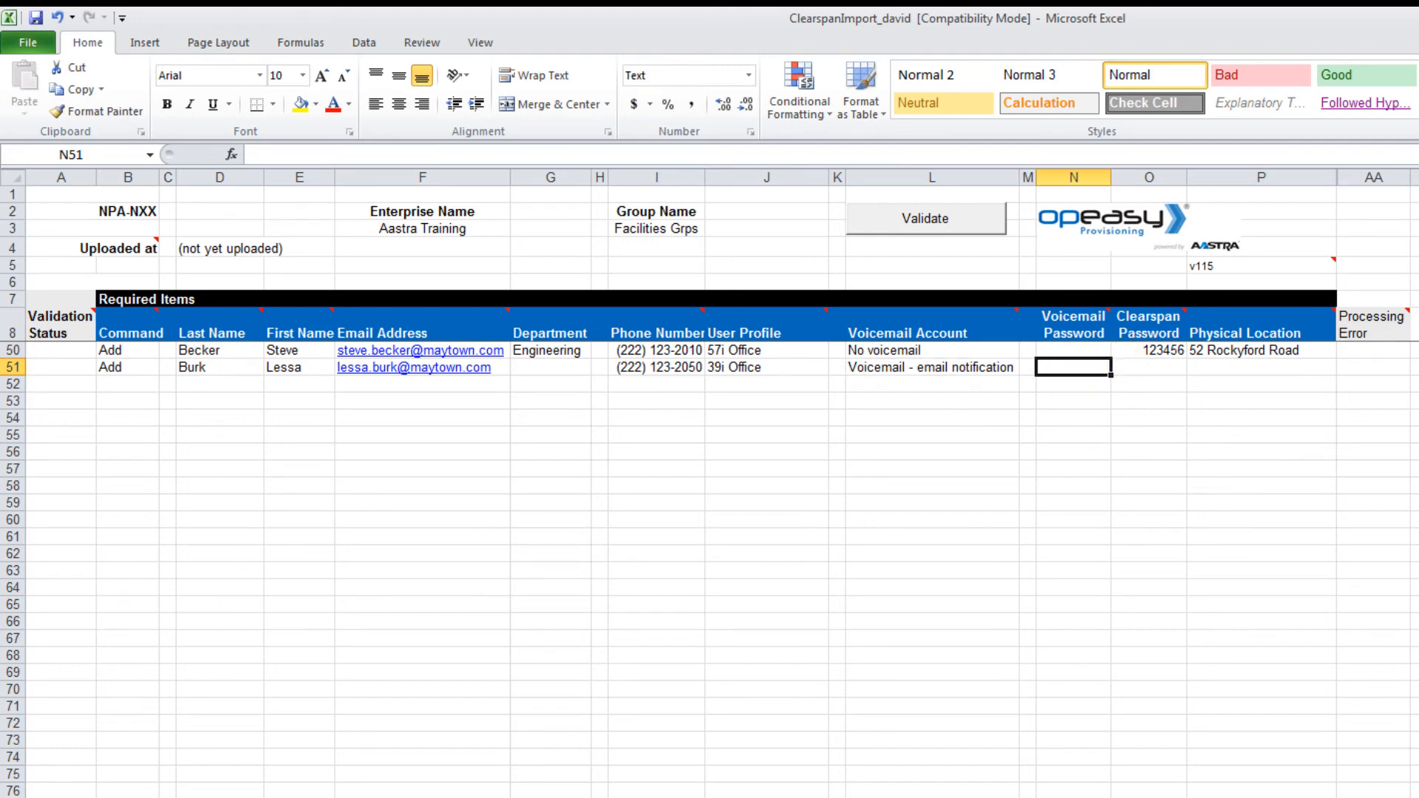
pyautogui.write('123456')
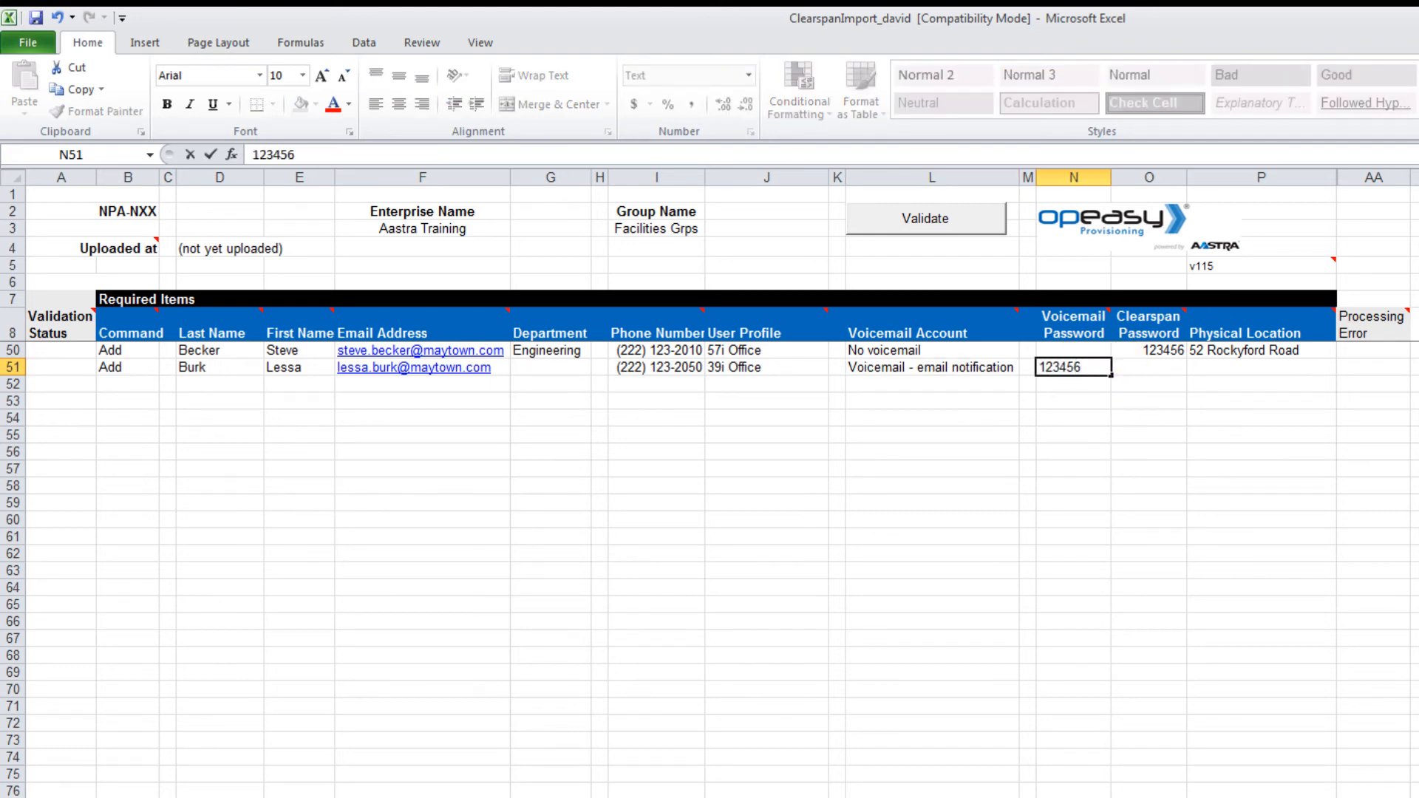
pyautogui.press('Tab')
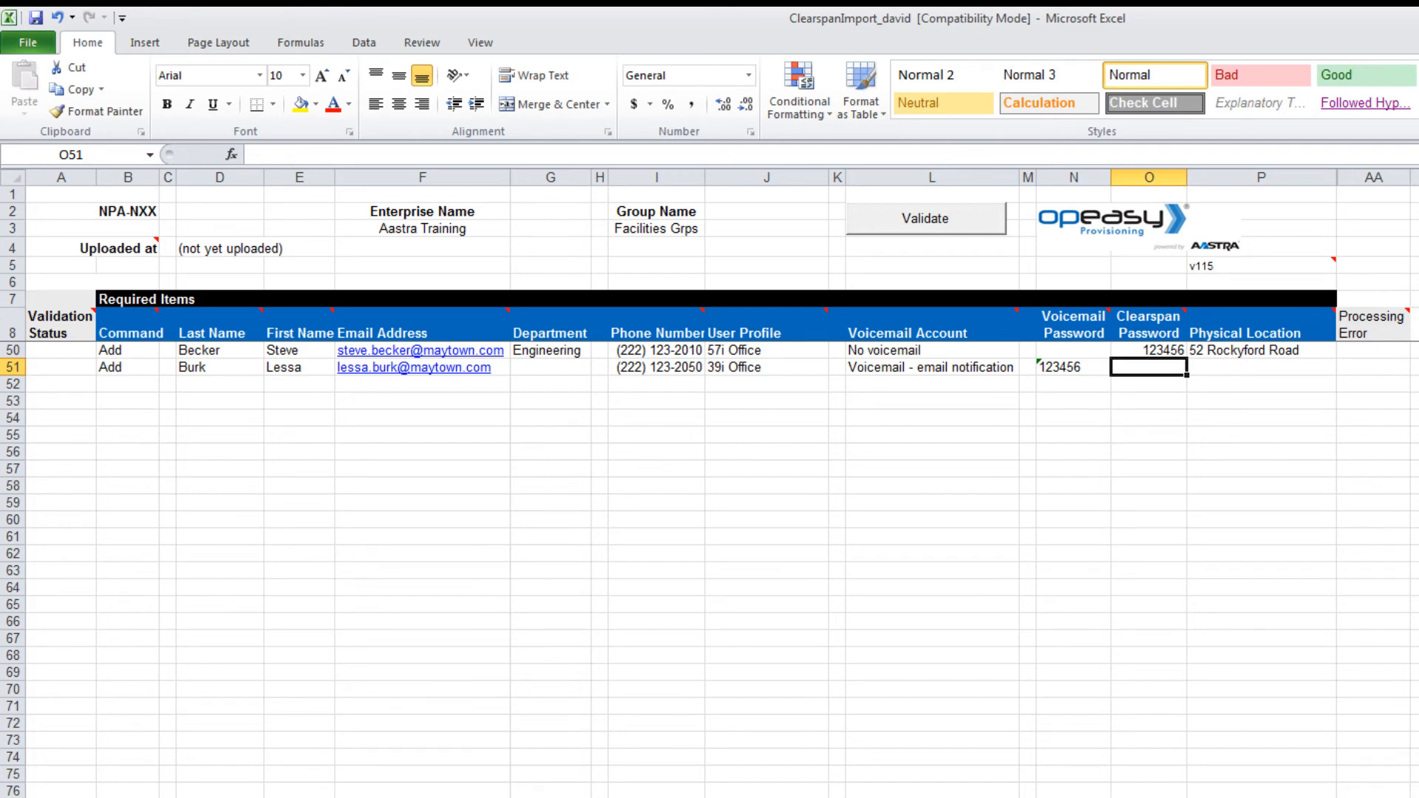
pyautogui.write('123456')
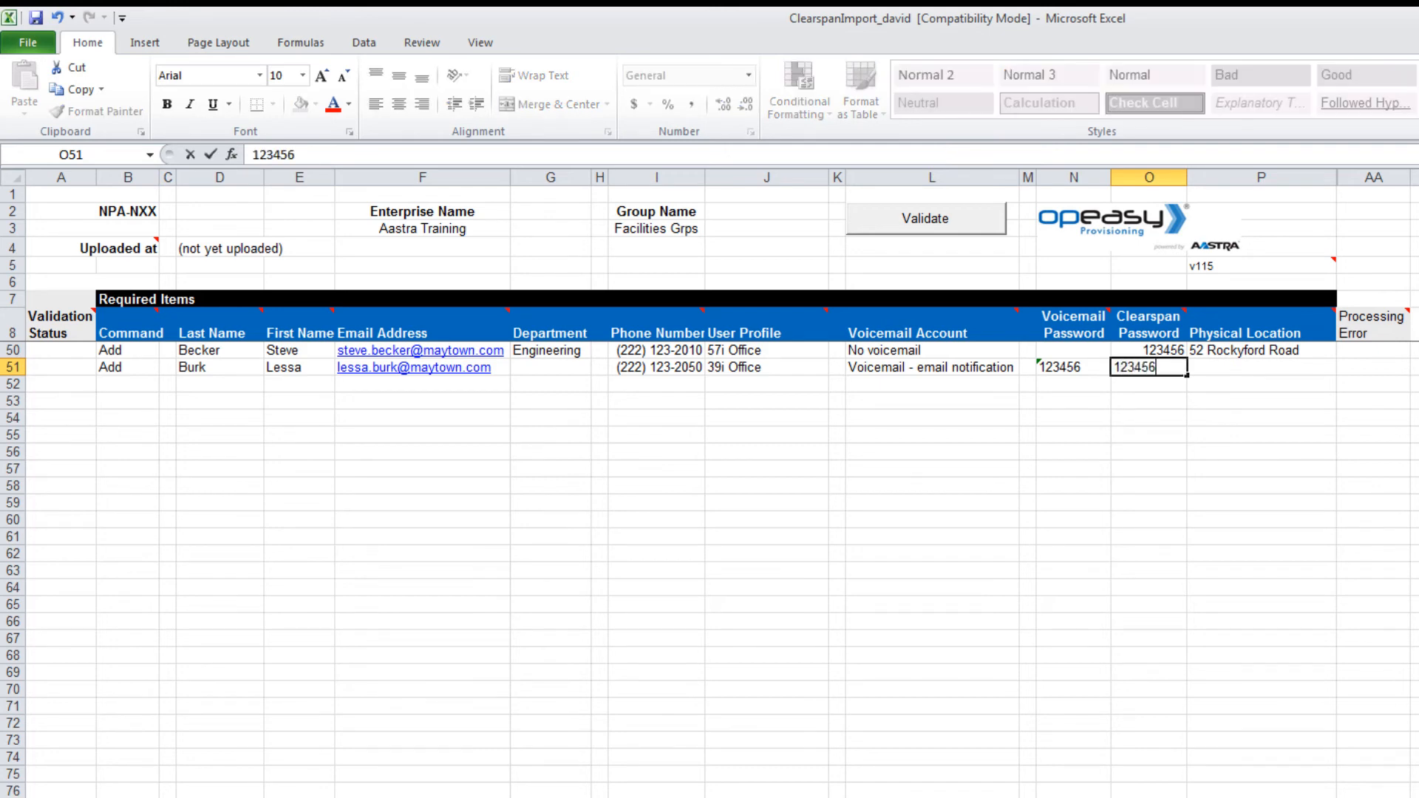
pyautogui.press('Tab')
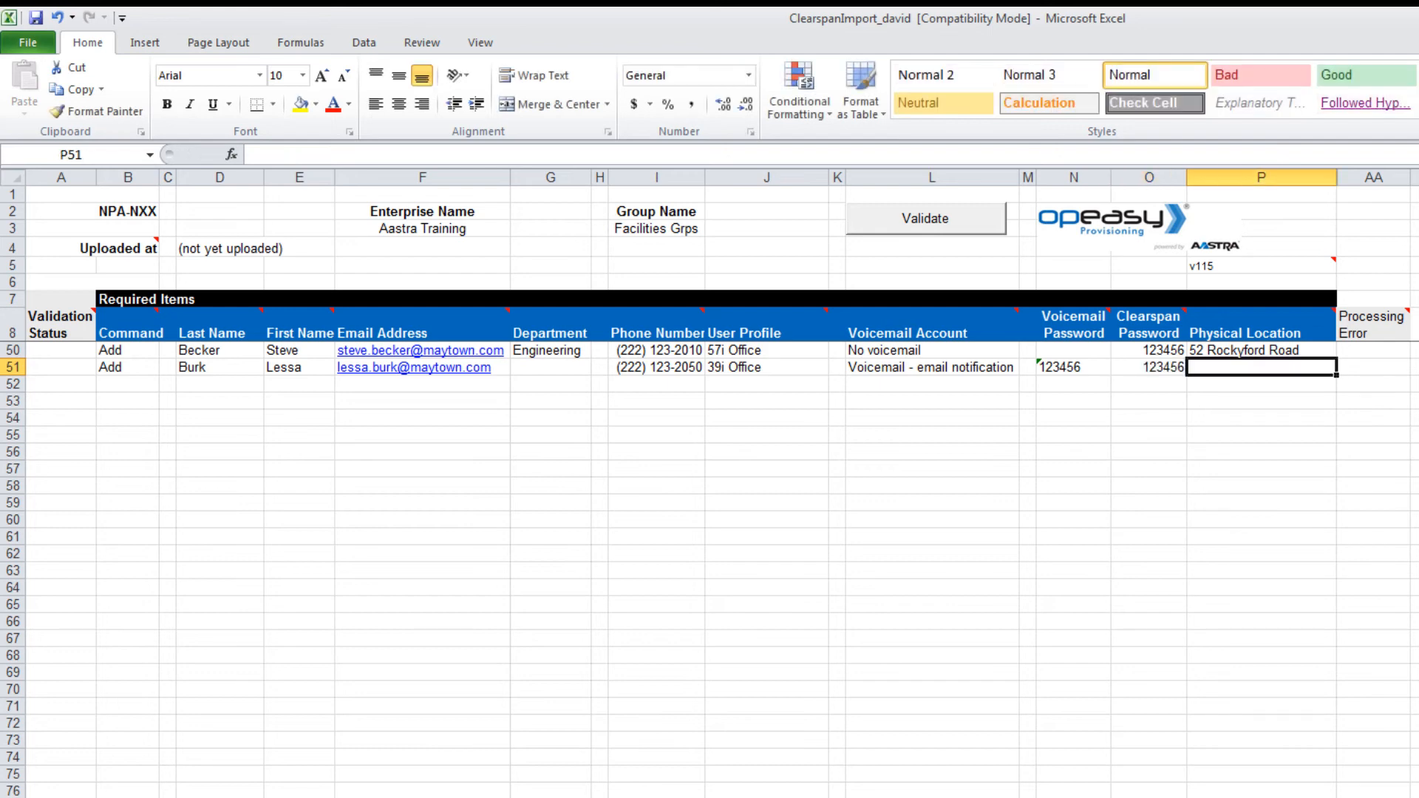
pyautogui.write('Suble')
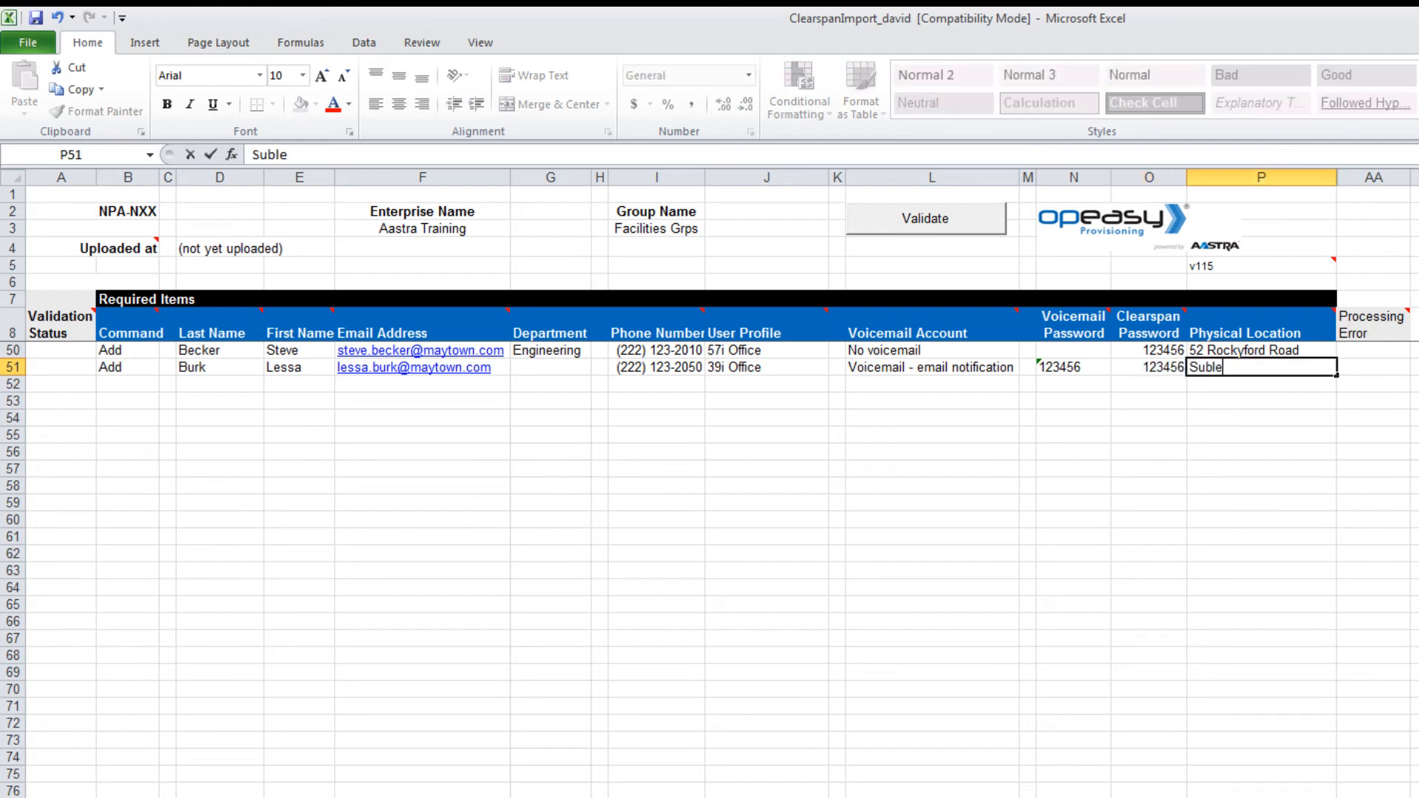
pyautogui.write('tte Rd')
pyautogui.press('Return')
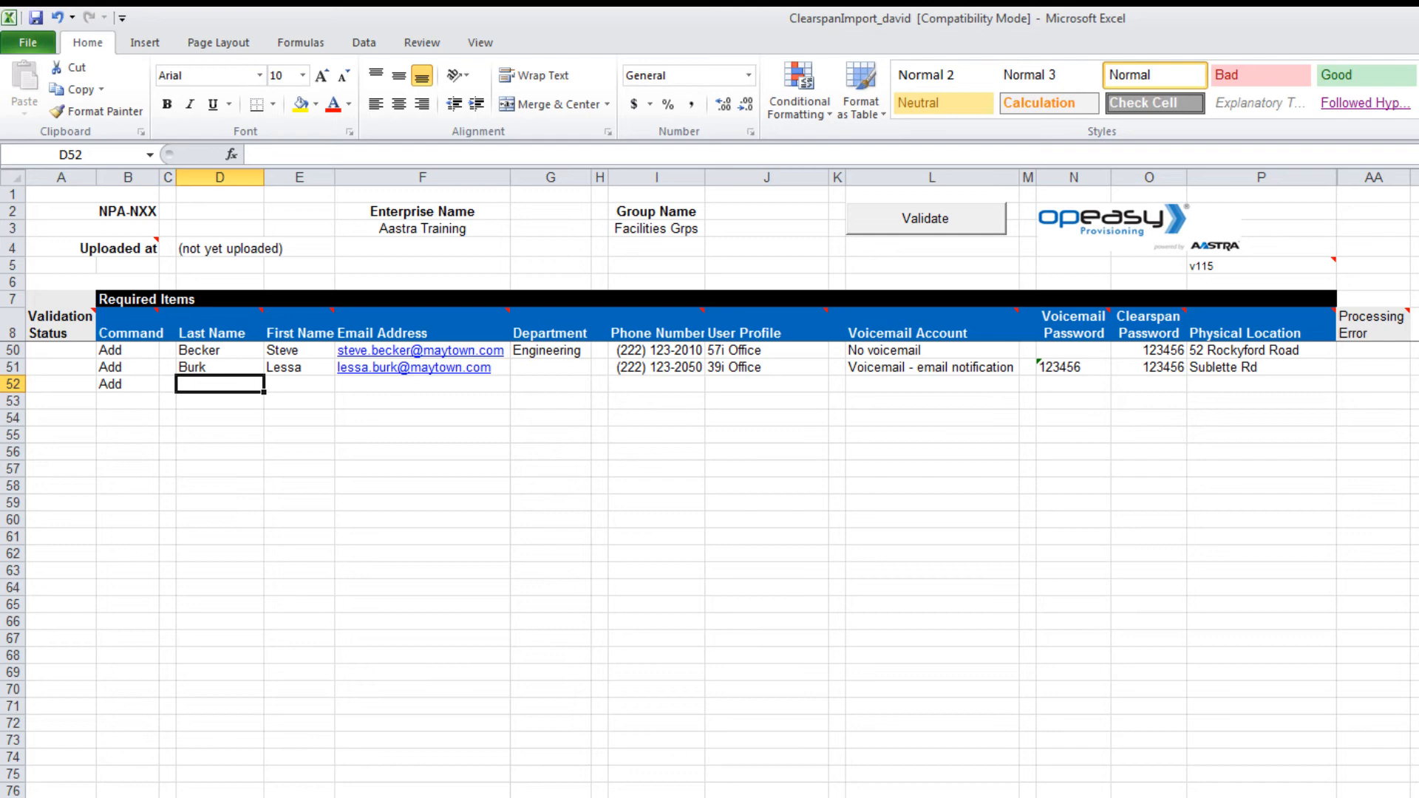
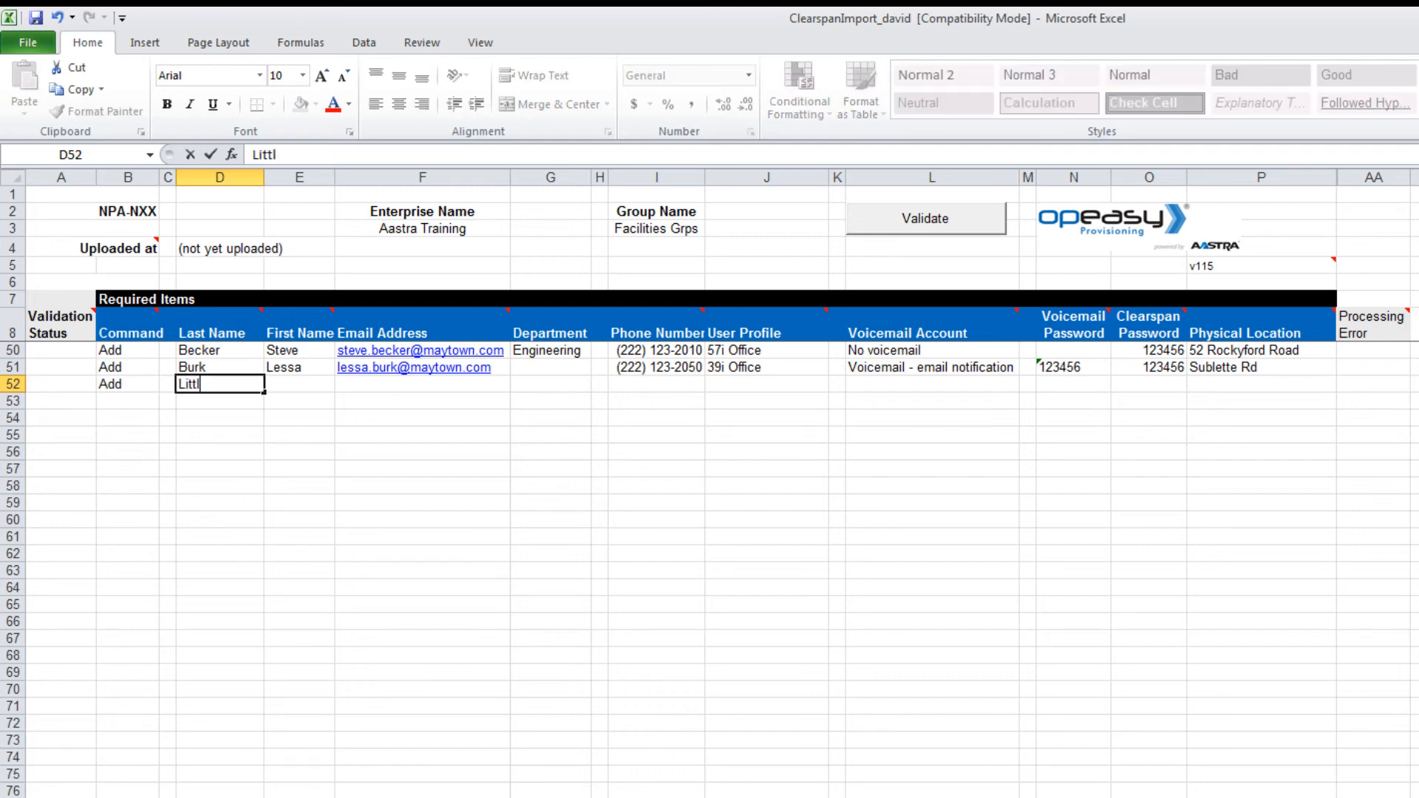
# Step: Enter the third user's last name, first name and e-mail, with department Engineering
pyautogui.press('Tab')
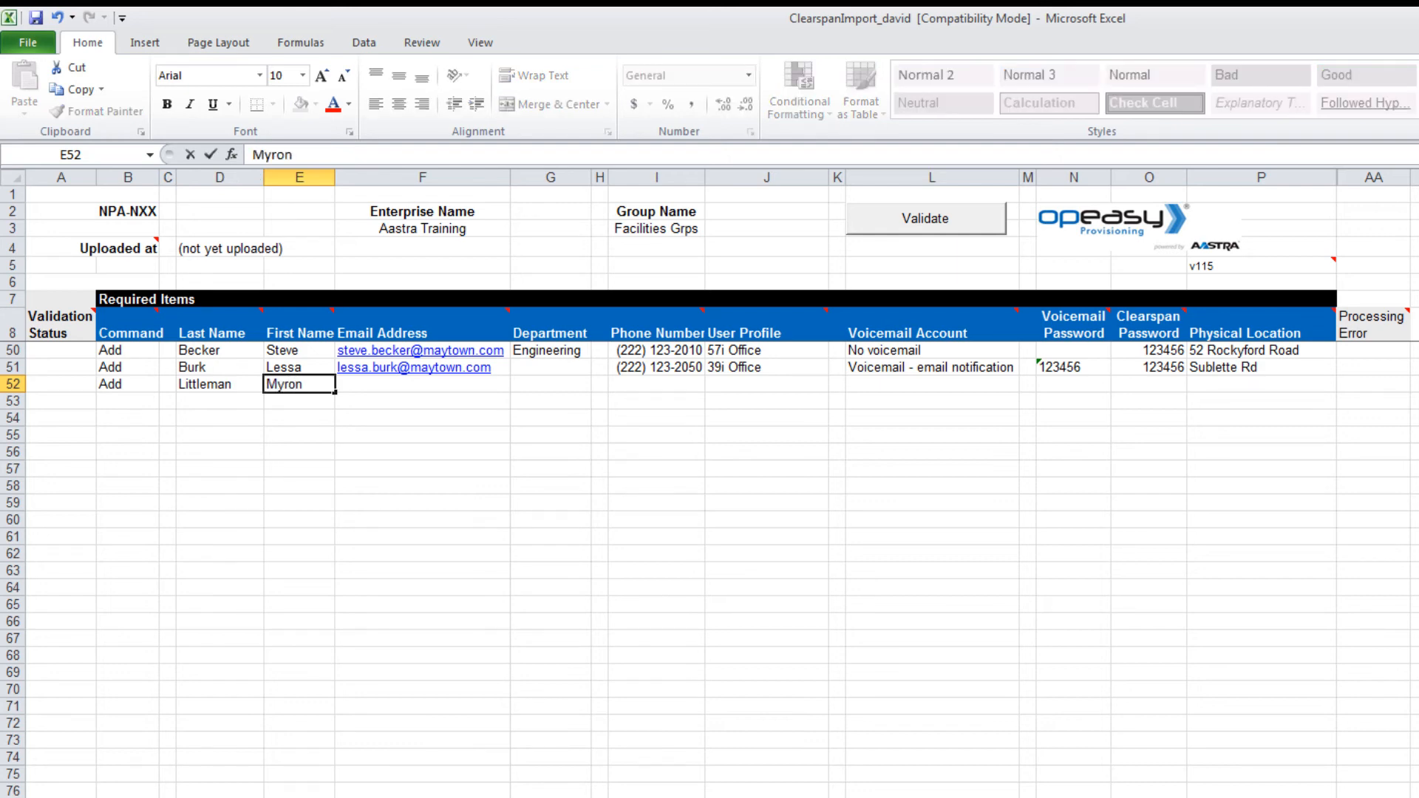
pyautogui.press('Tab')
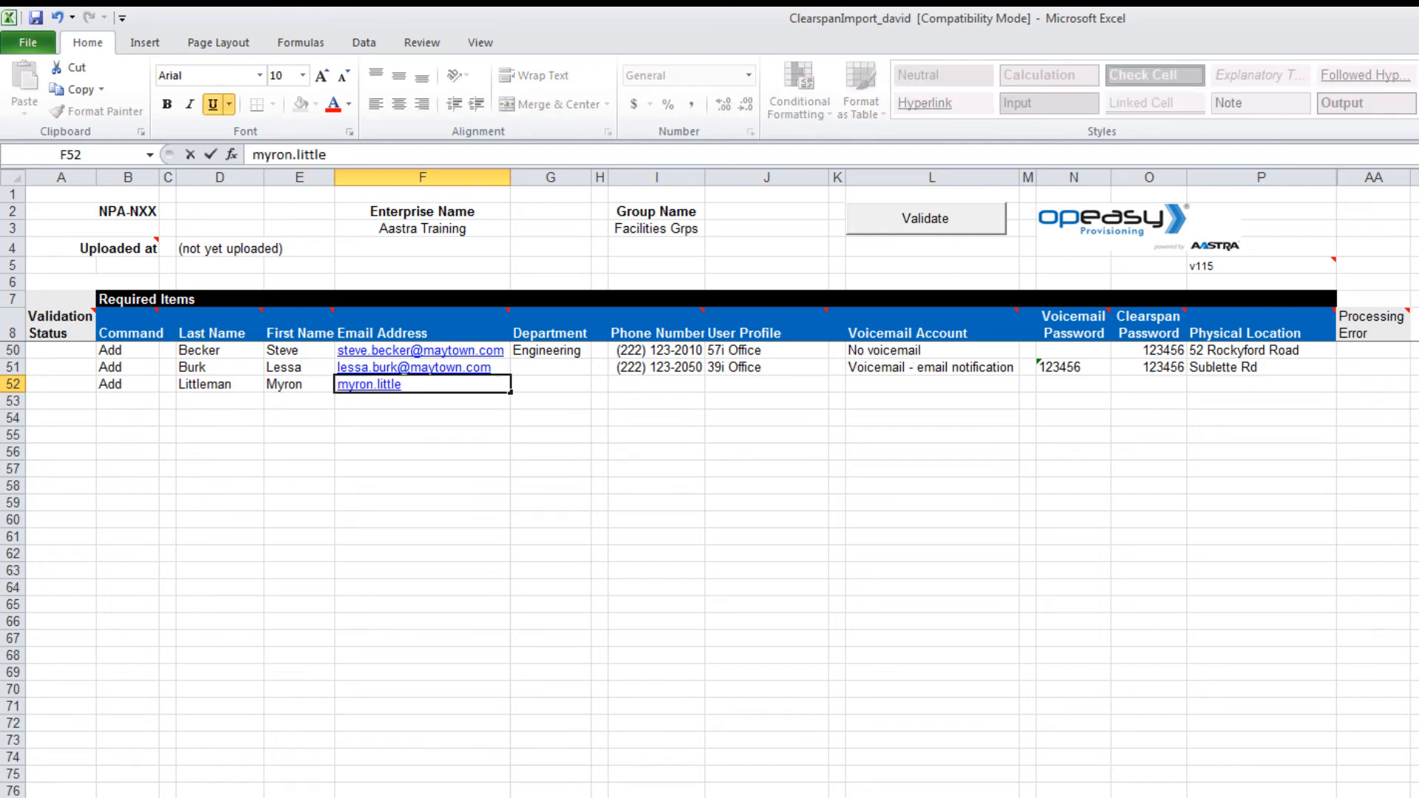
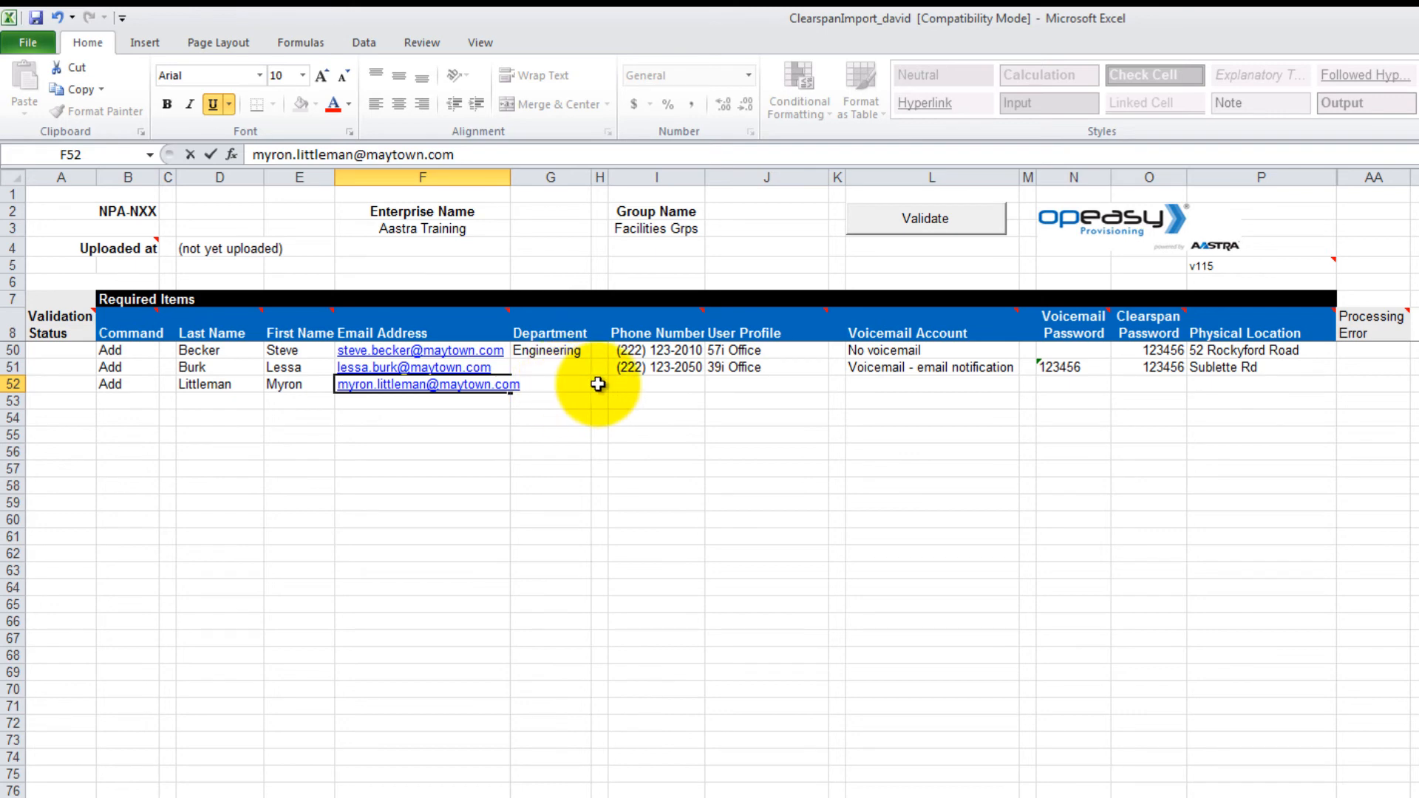
pyautogui.click(585, 383)
pyautogui.click(600, 384)
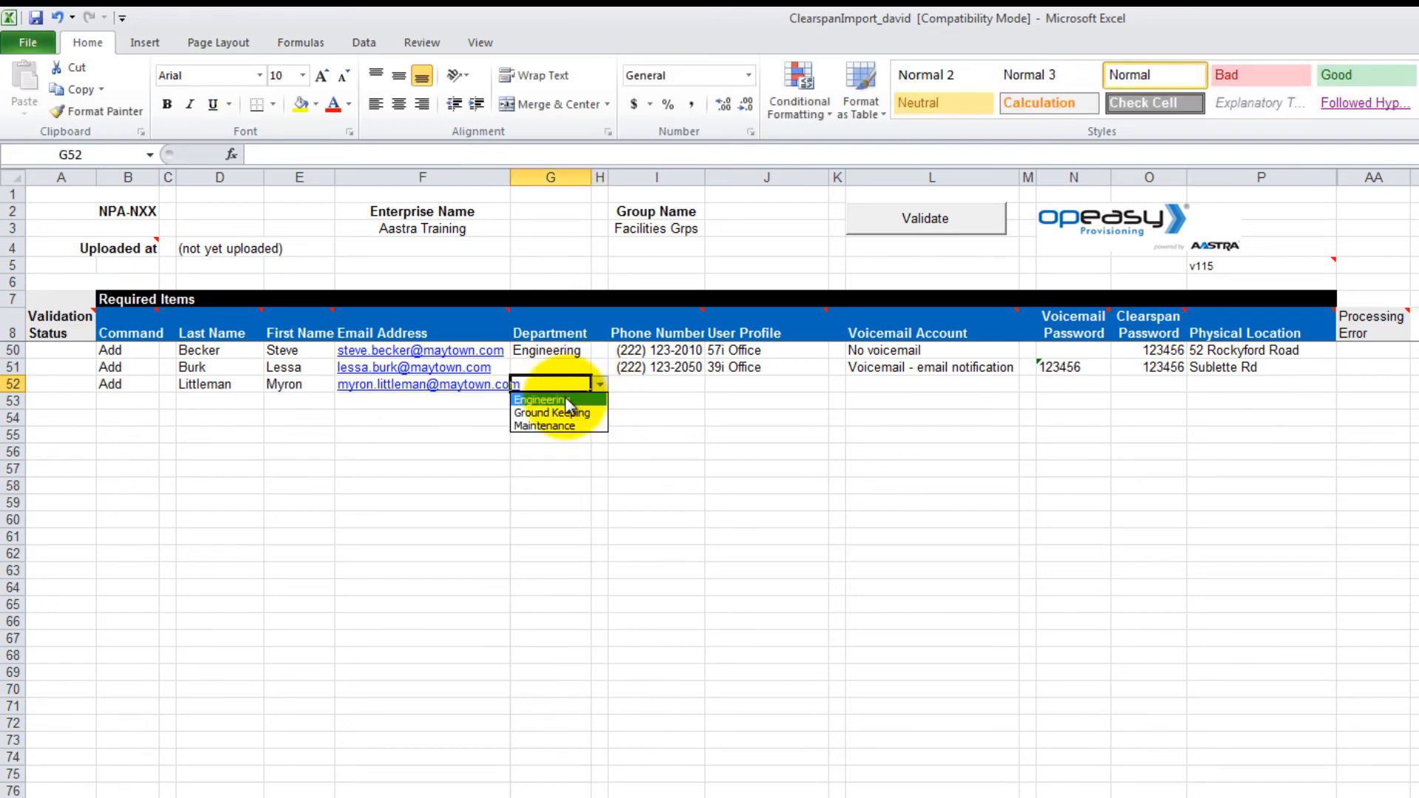
pyautogui.click(543, 399)
pyautogui.press('Tab')
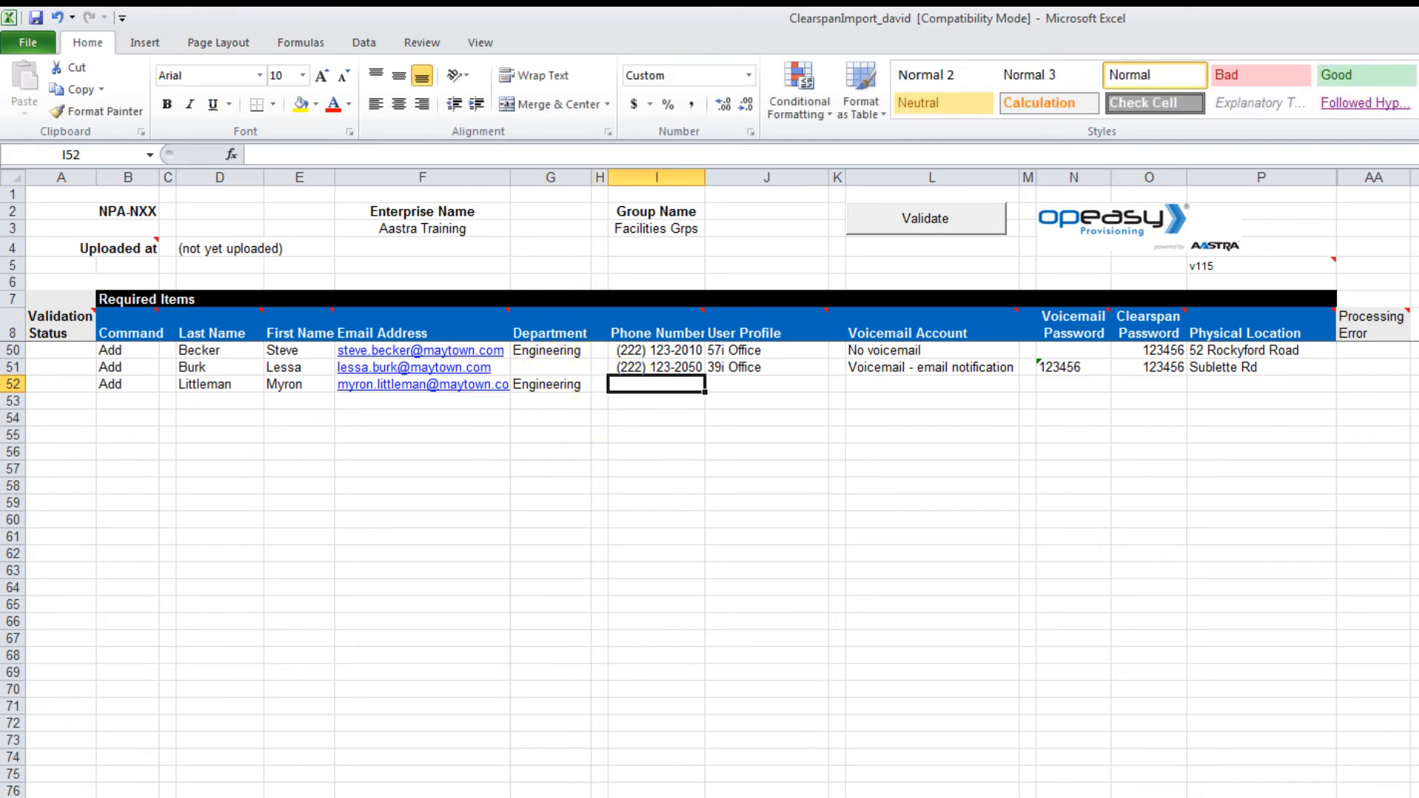
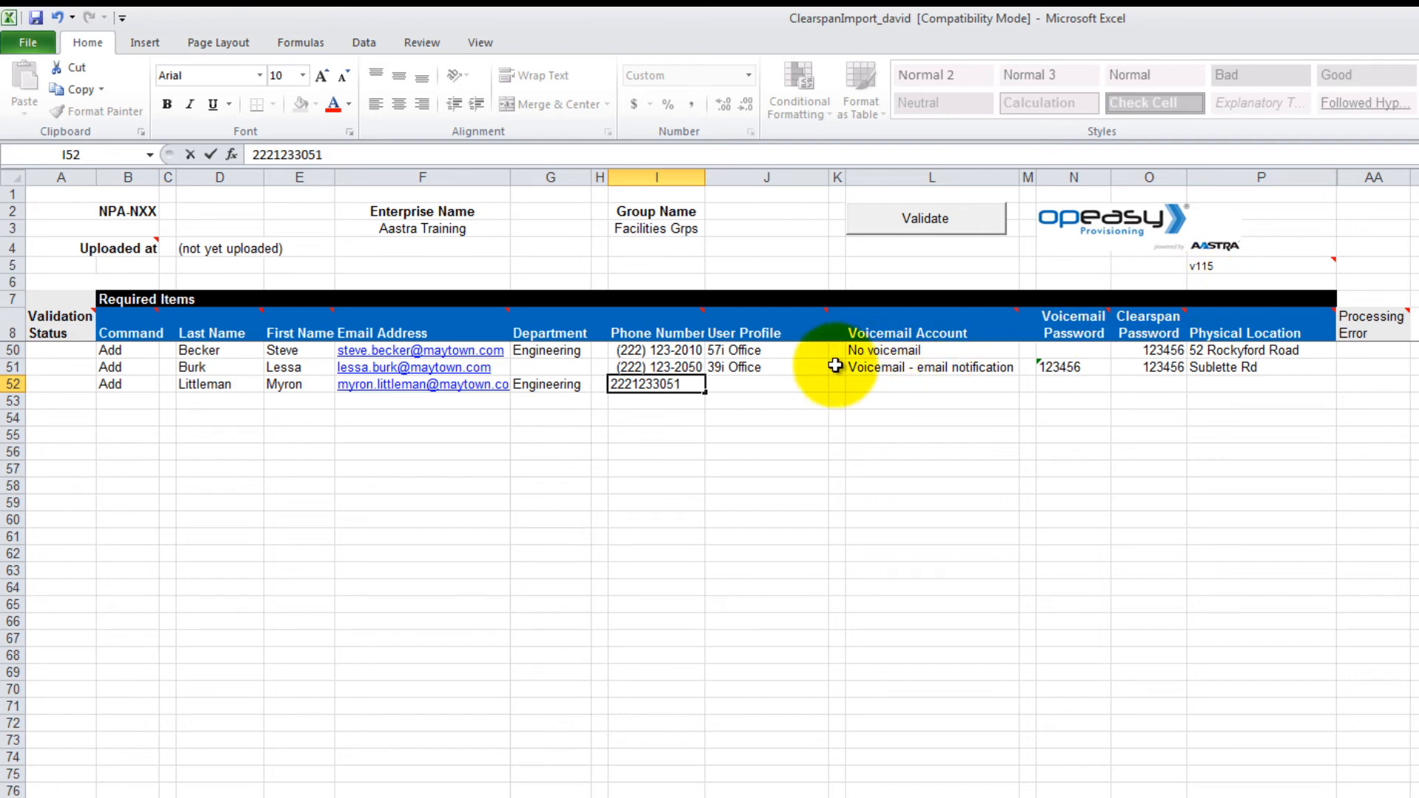
# Step: Enter row 52's phone number and choose the 39i Office user profile
pyautogui.click(800, 383)
pyautogui.click(837, 384)
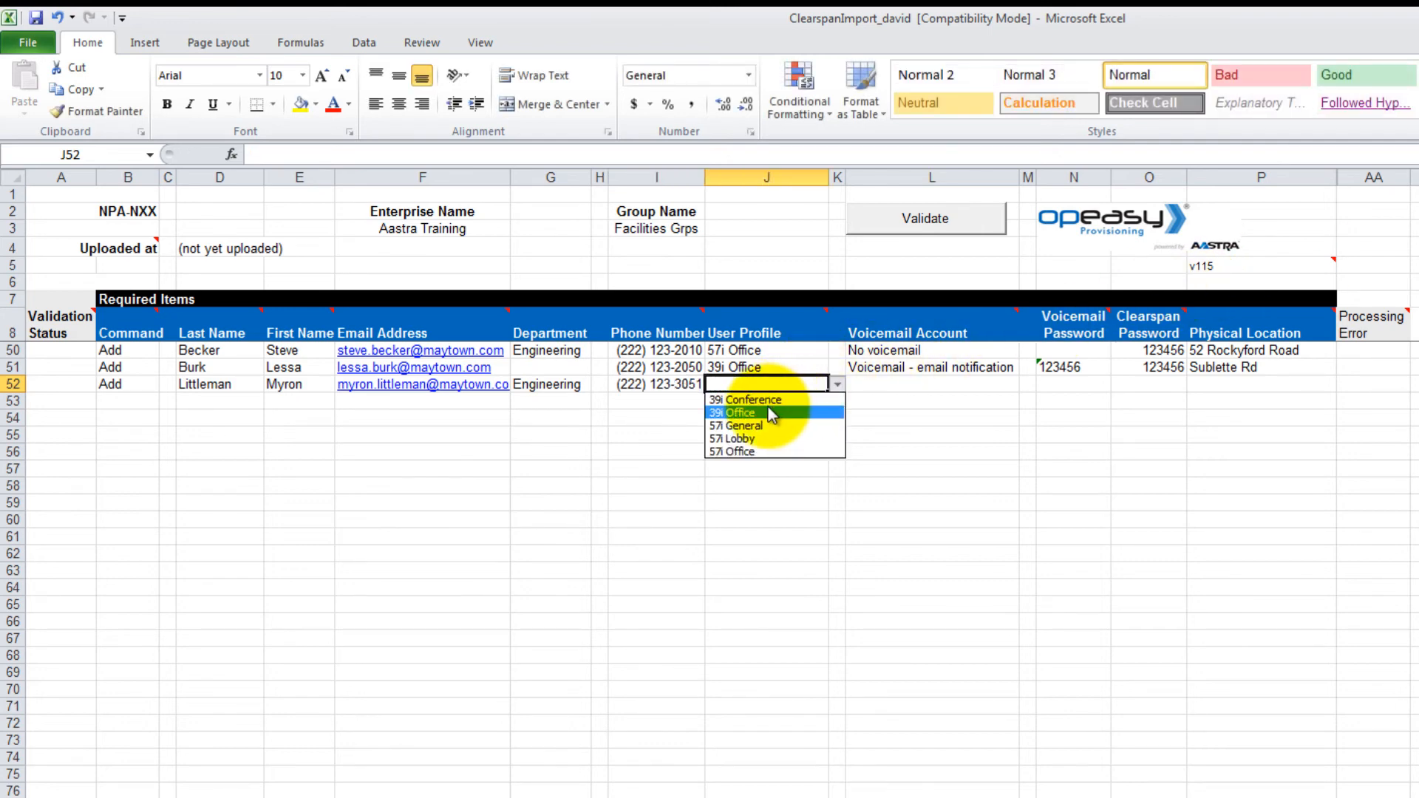
pyautogui.click(769, 413)
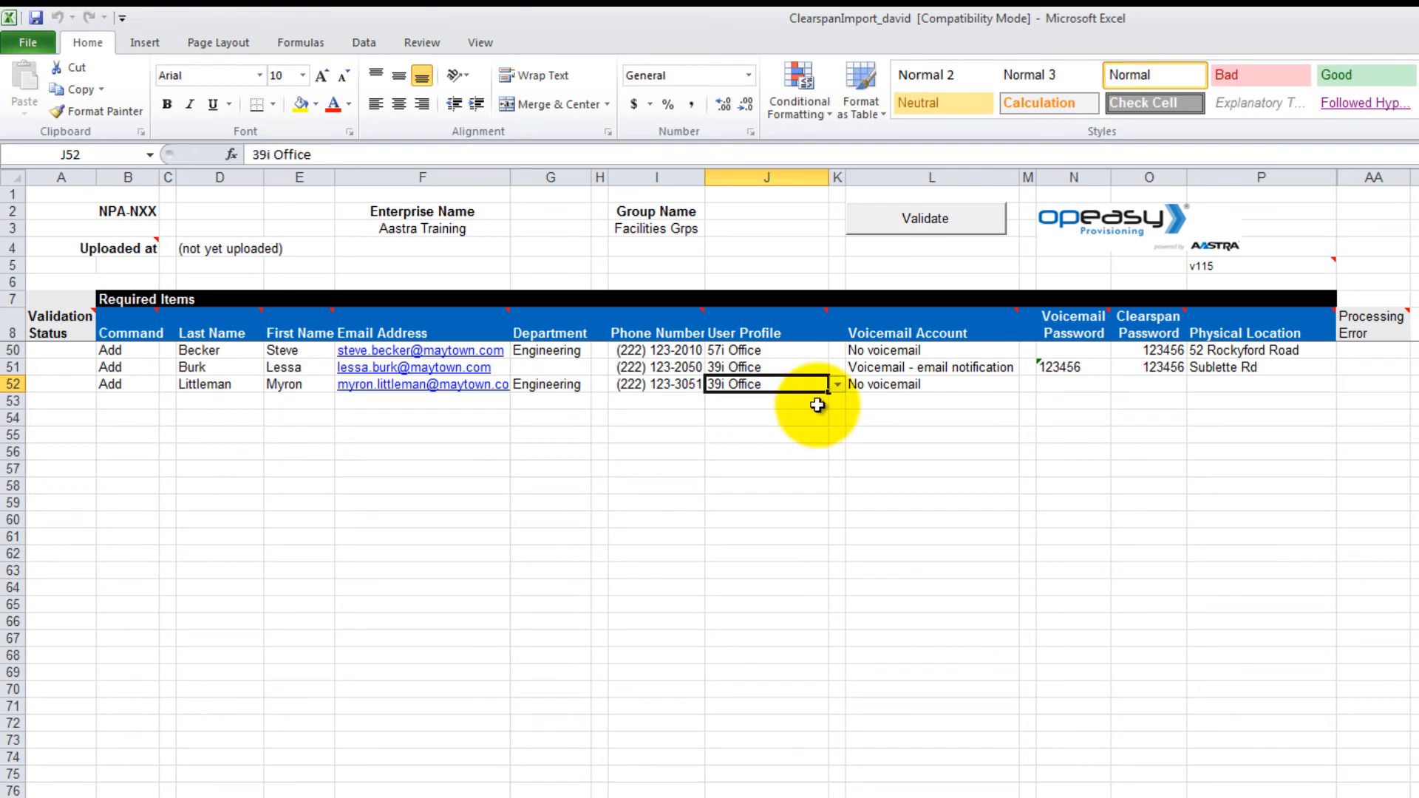
# Step: Set row 52 to Voicemail - no notification, enter both passwords and the street location
pyautogui.click(982, 384)
pyautogui.click(1028, 384)
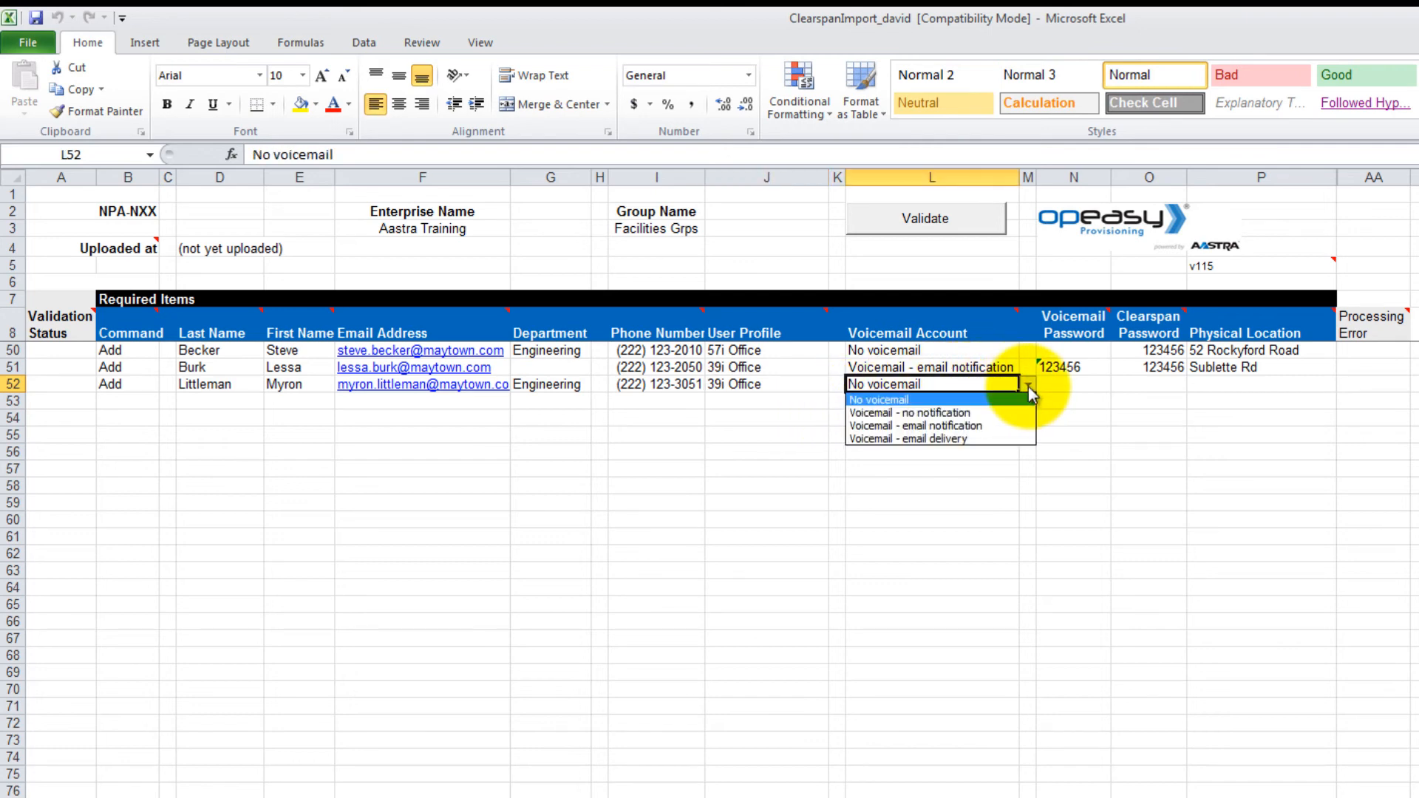
pyautogui.click(954, 413)
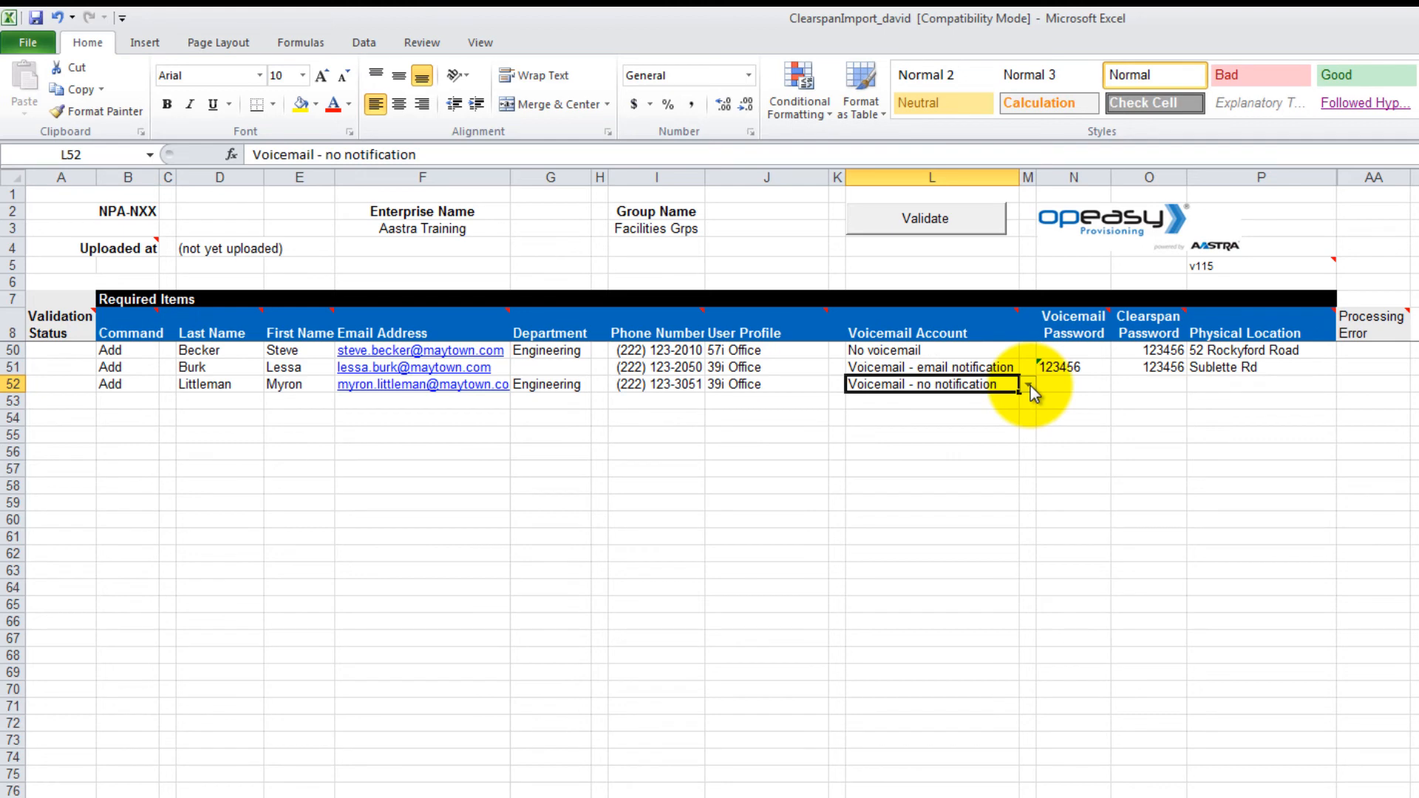
pyautogui.click(1076, 384)
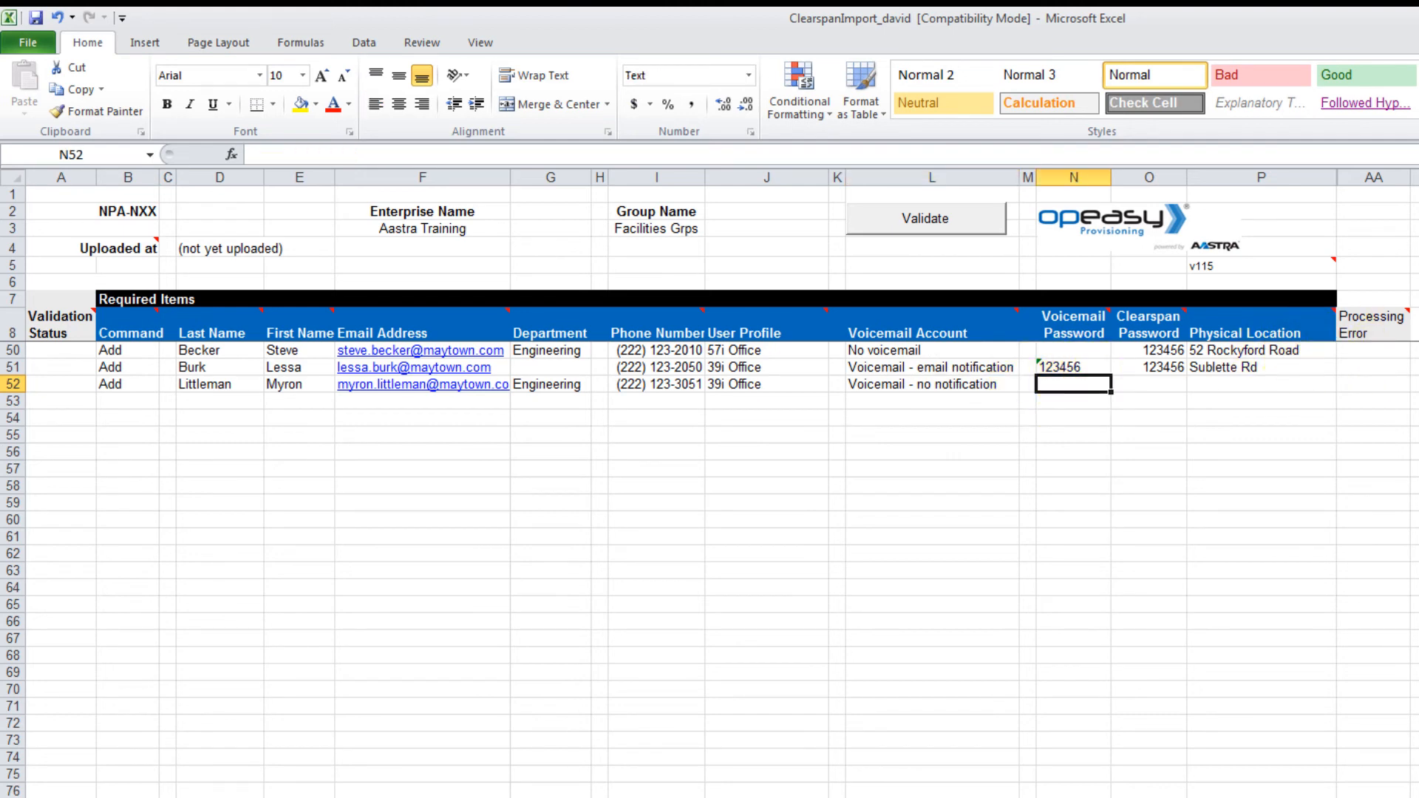
pyautogui.write('123456')
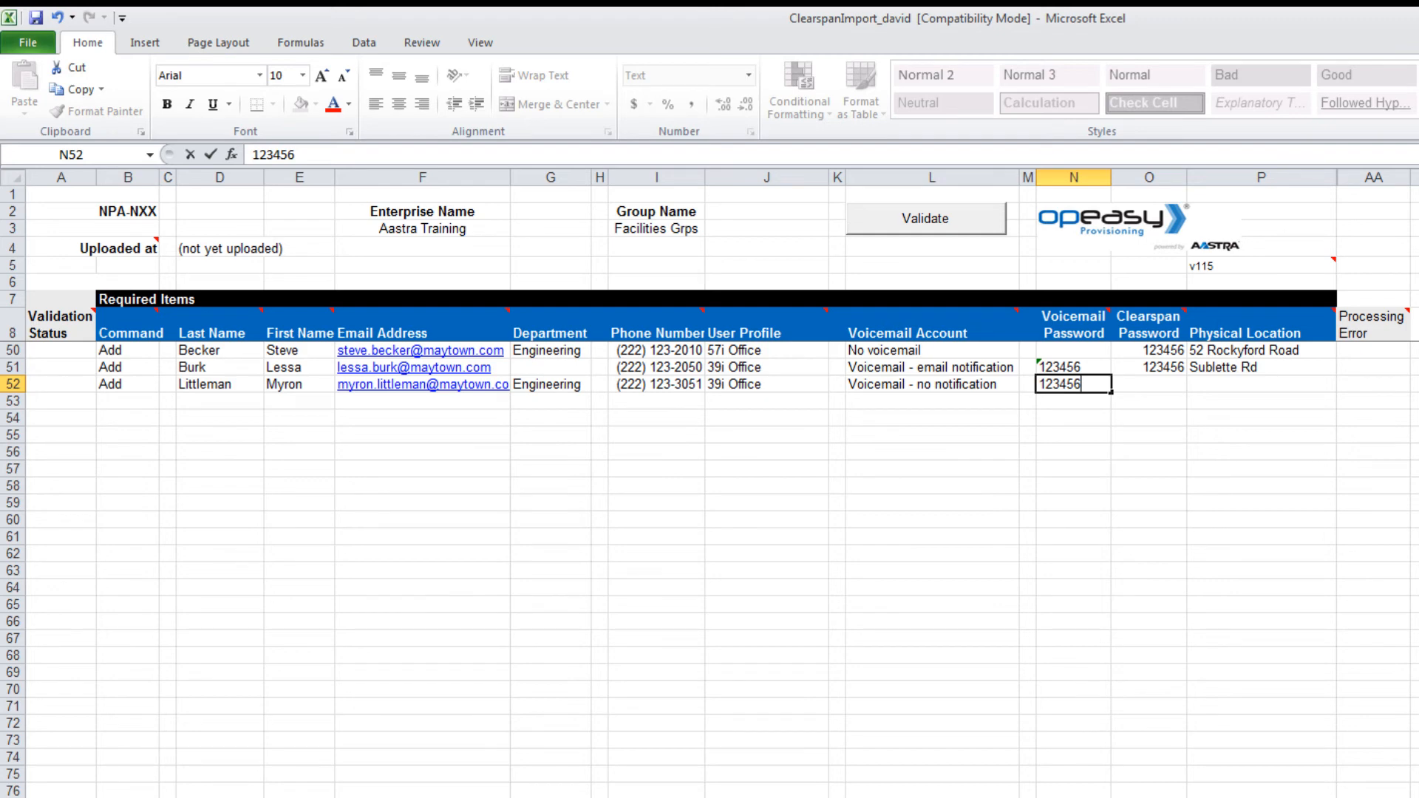
pyautogui.press('Tab')
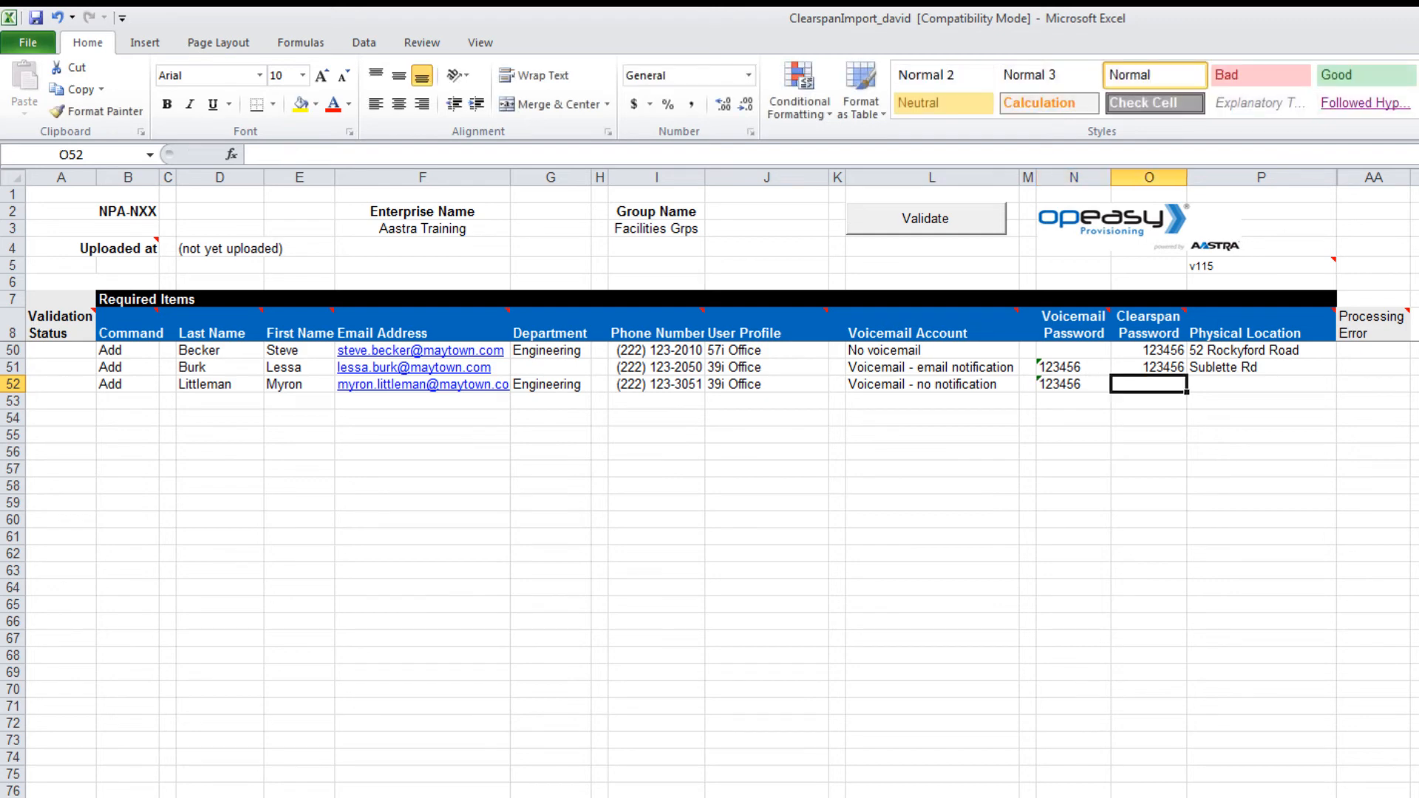
pyautogui.write('123456')
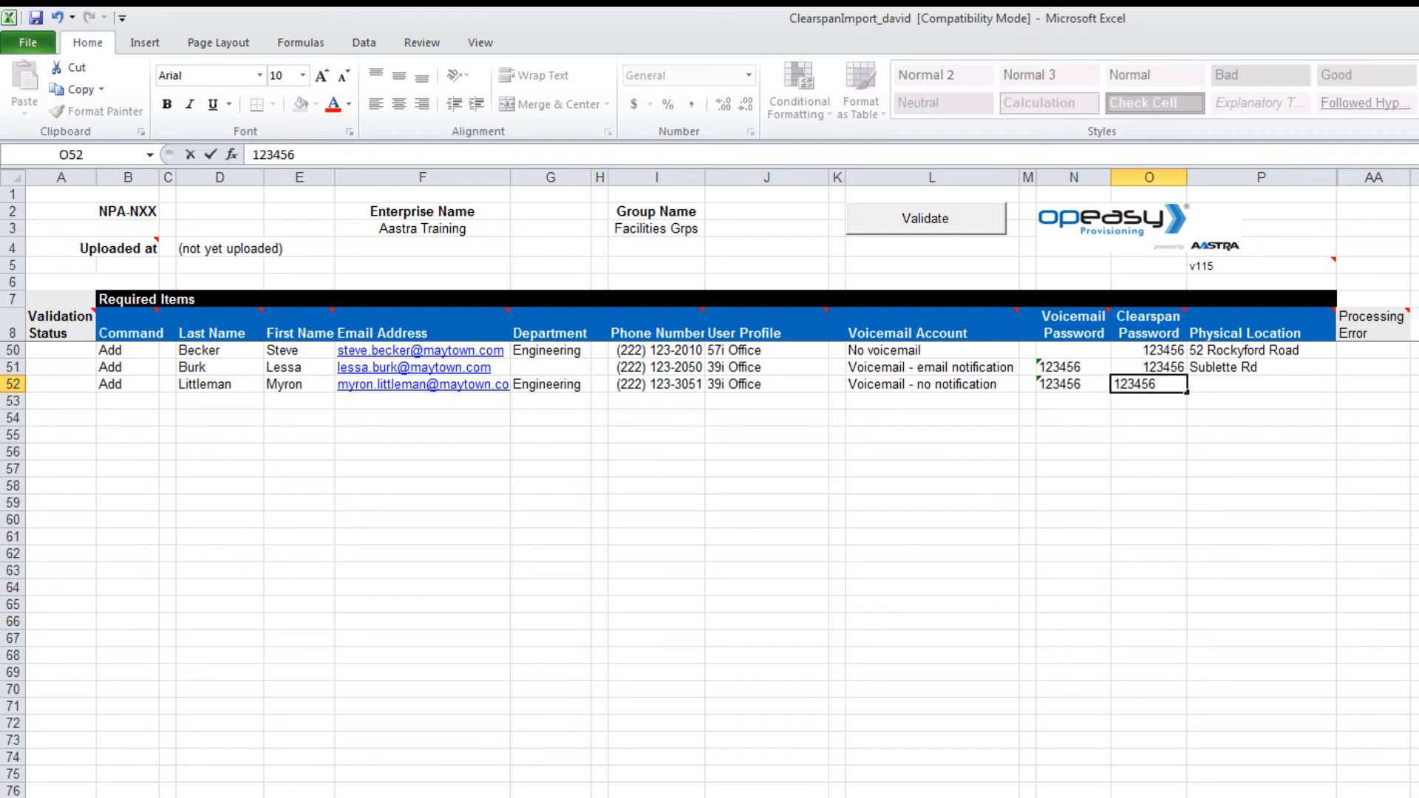
pyautogui.press('Tab')
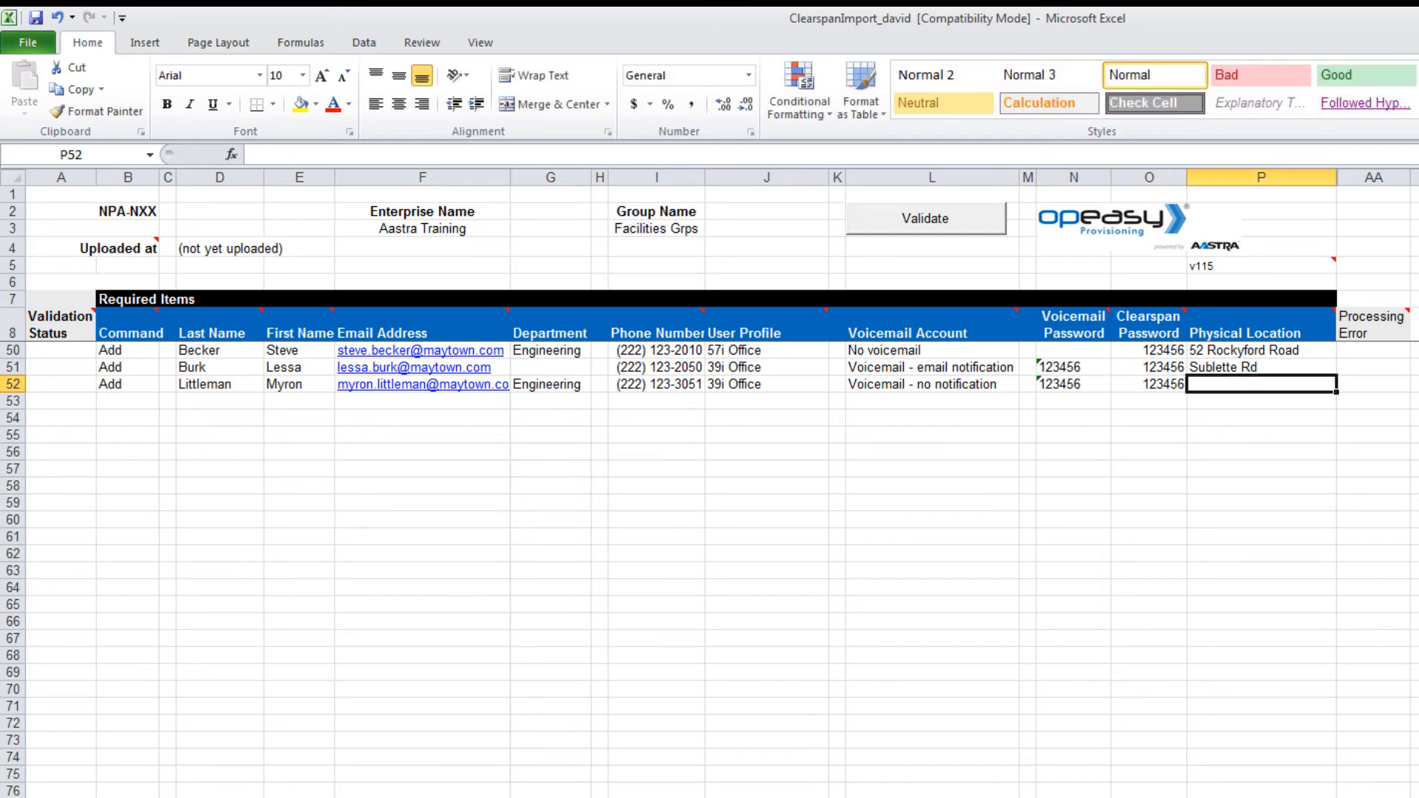
pyautogui.write('St Ma')
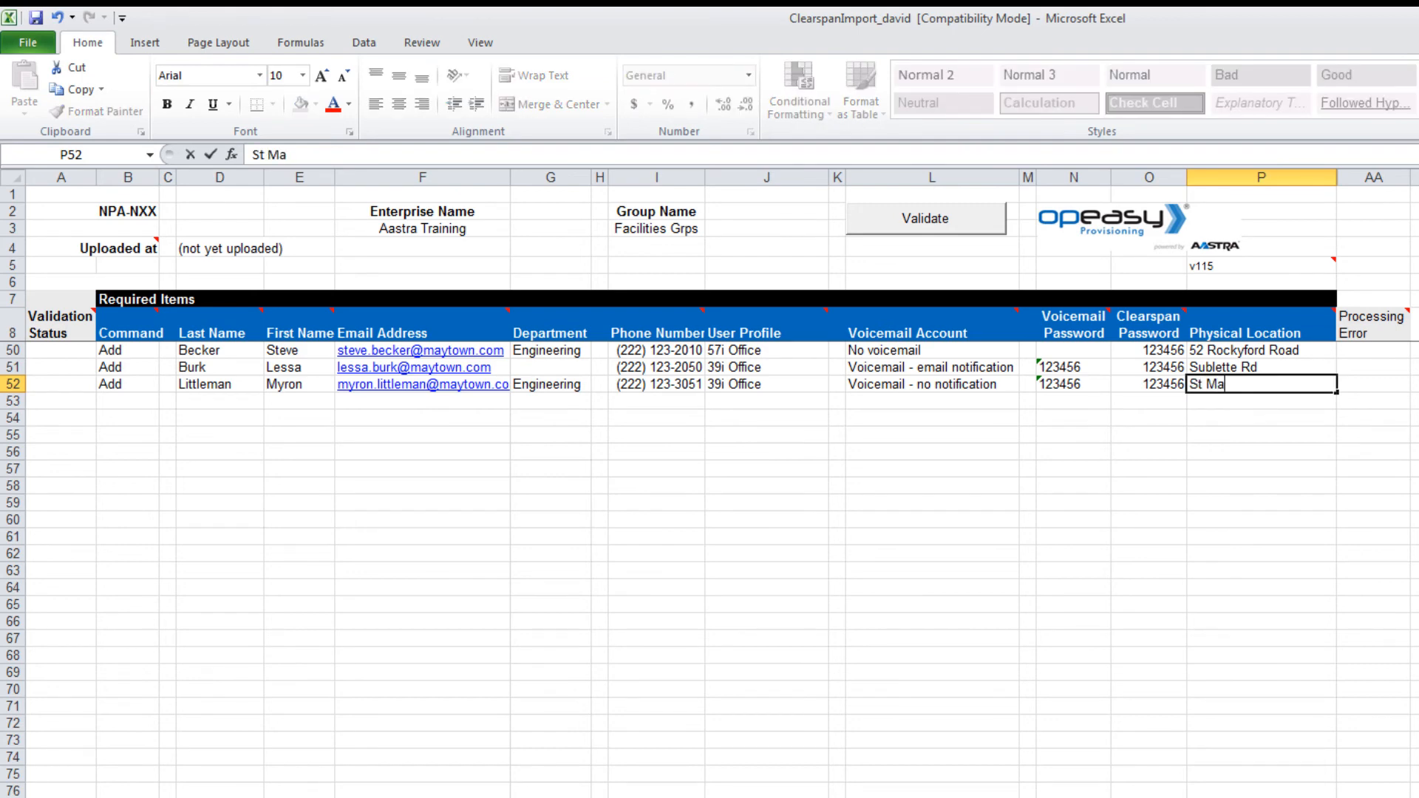
pyautogui.write("ry's")
pyautogui.write('Rd')
pyautogui.hotkey('ctrl', 'Return')
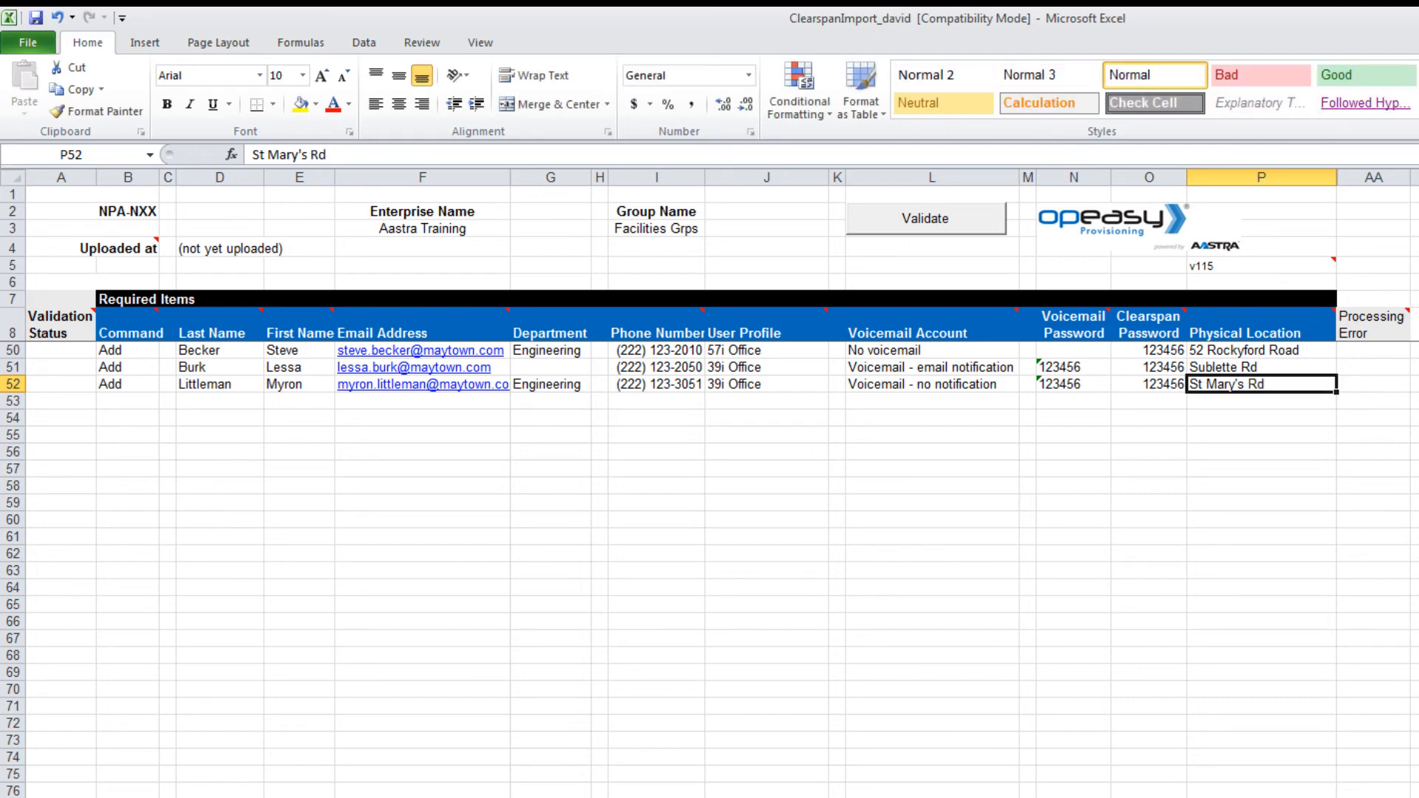
# Step: Mark the end of the user table with Done and run Validate on the sheet
pyautogui.click(157, 403)
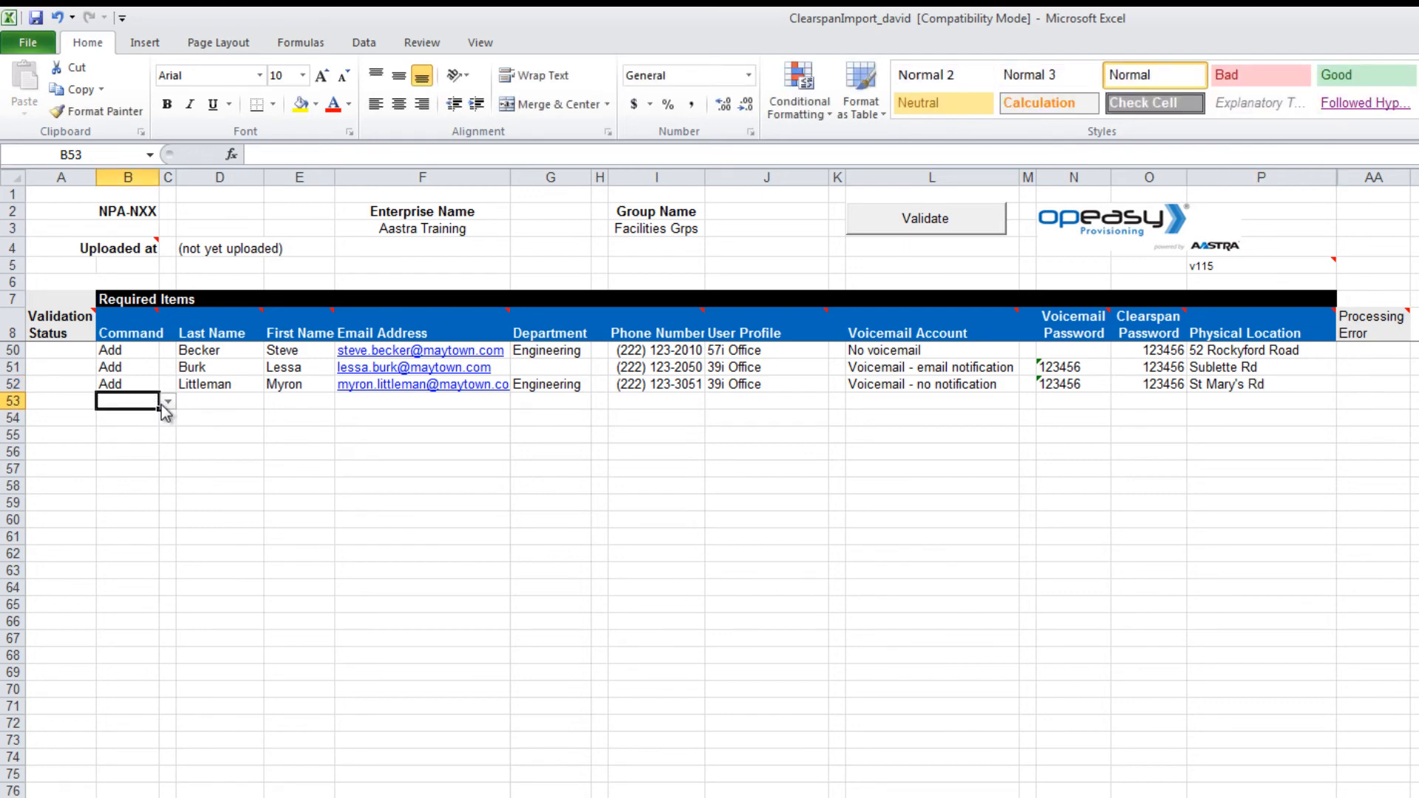
pyautogui.click(165, 402)
pyautogui.click(130, 444)
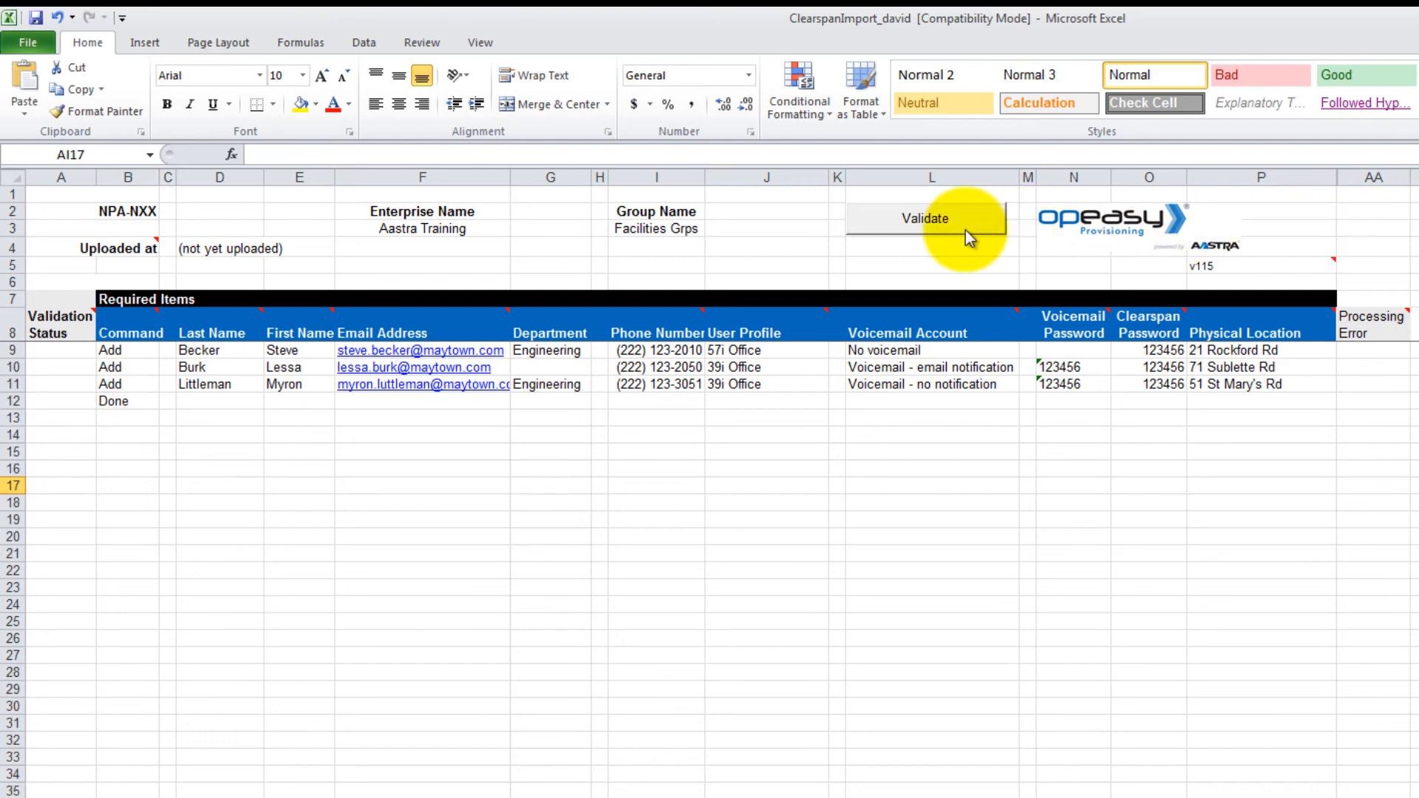
pyautogui.click(926, 218)
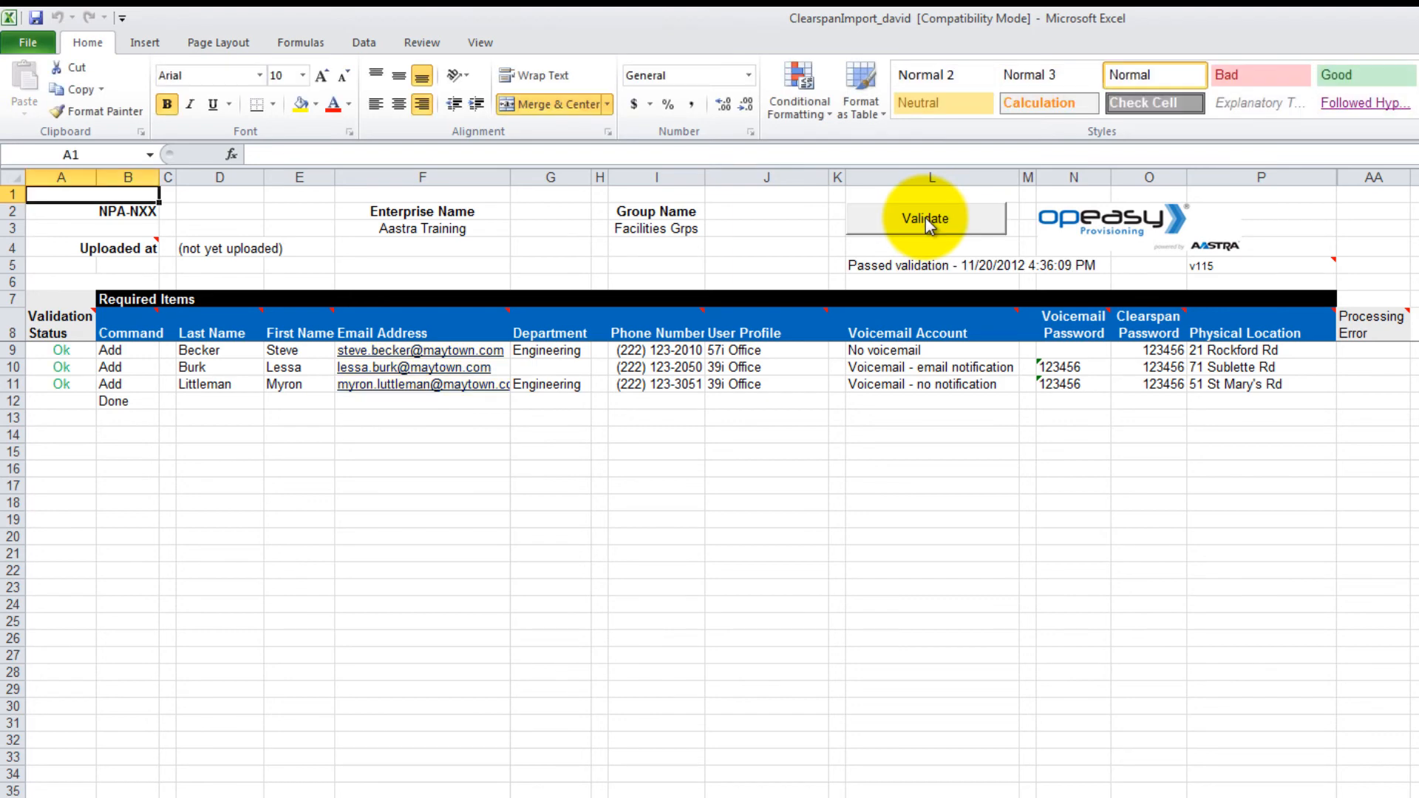
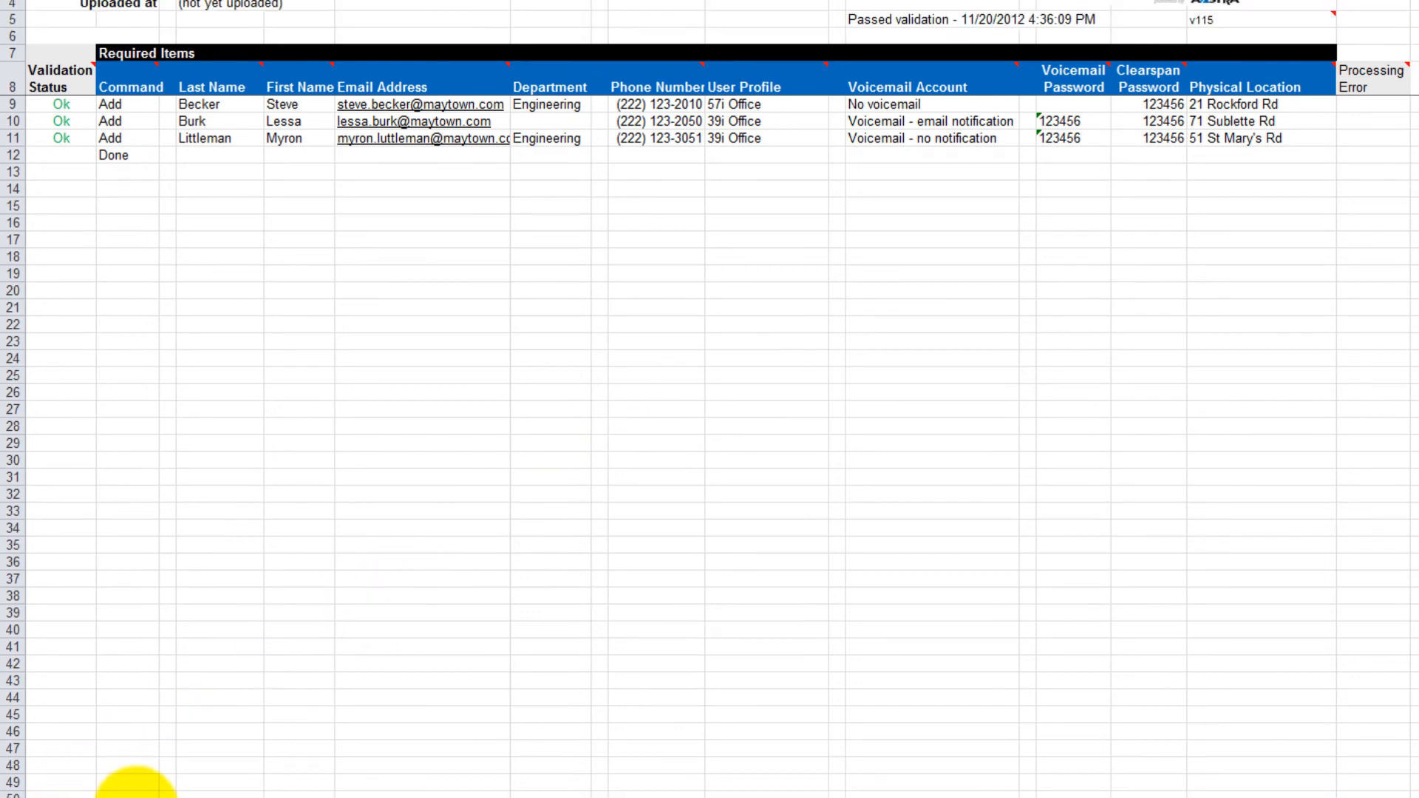
# Step: Review the VoiceMail and Users sheets, then save the workbook as ClearspanImport_david_(1)
pyautogui.click(147, 768)
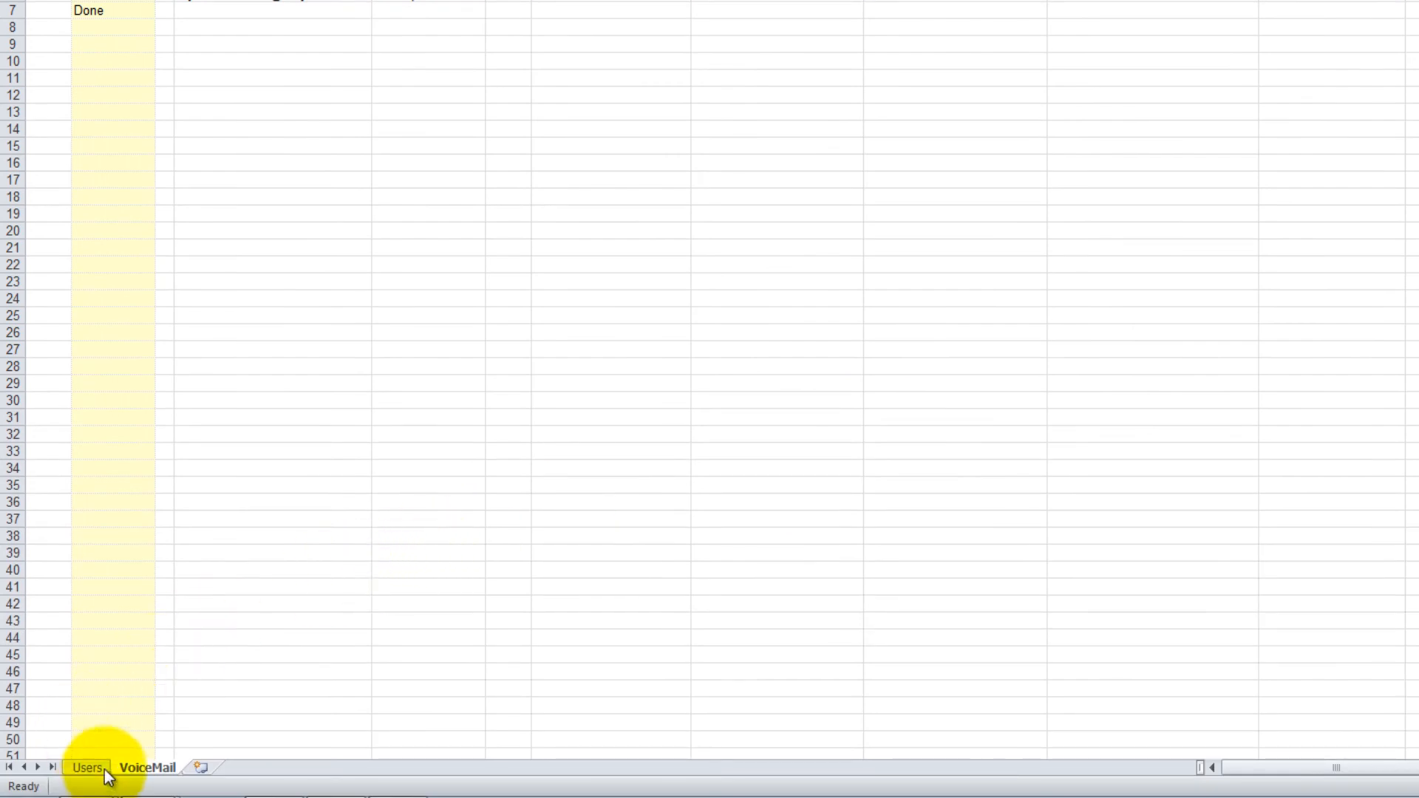
pyautogui.click(103, 769)
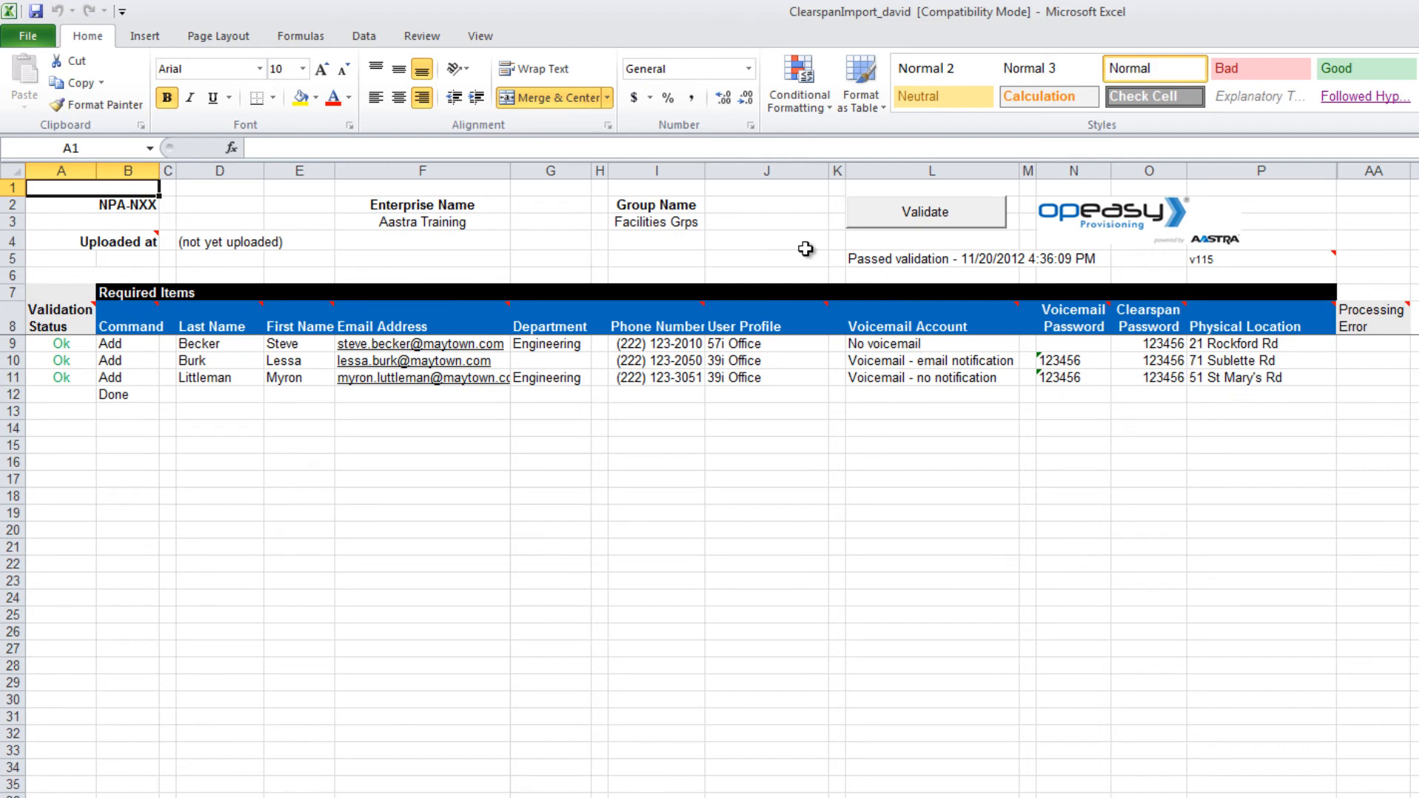
pyautogui.click(28, 37)
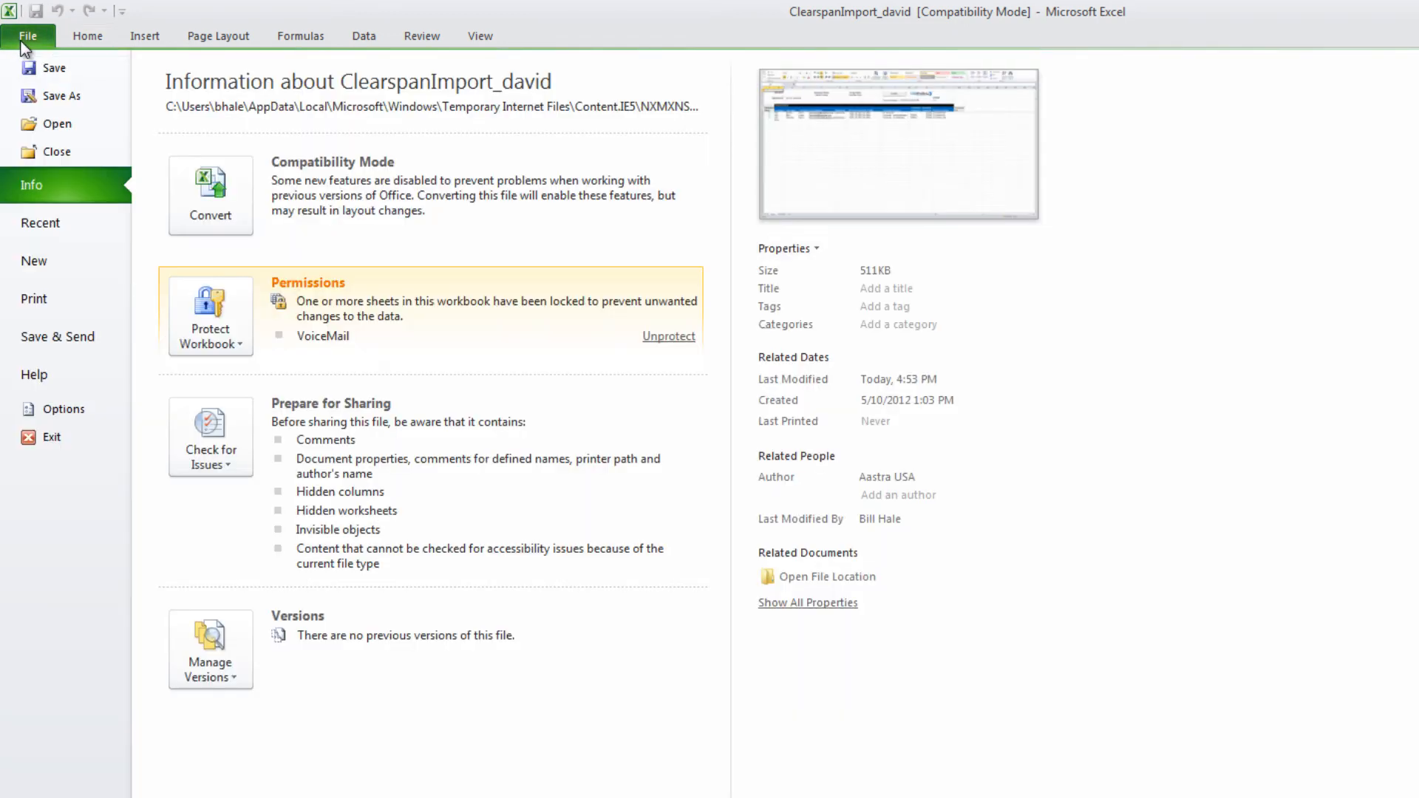
pyautogui.click(29, 86)
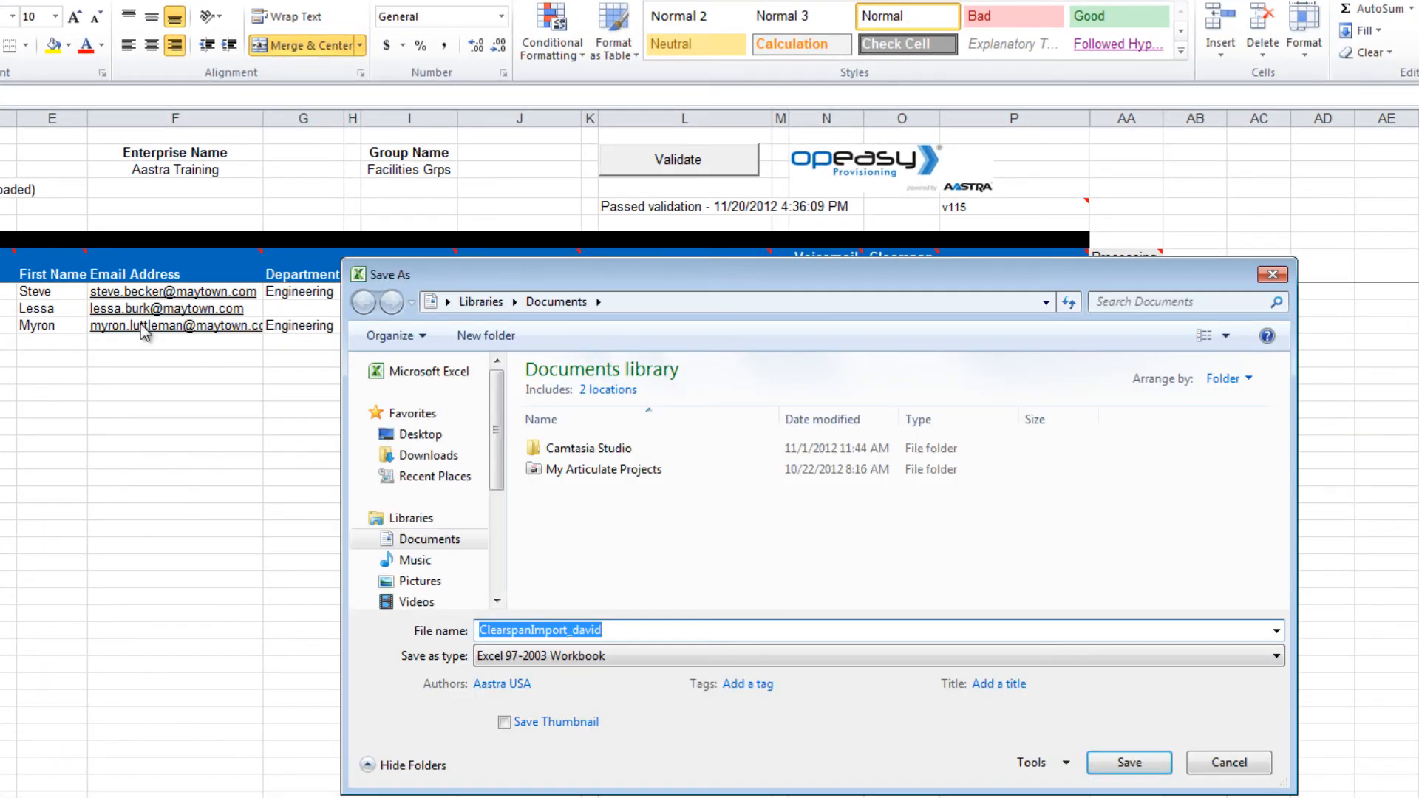
pyautogui.click(613, 634)
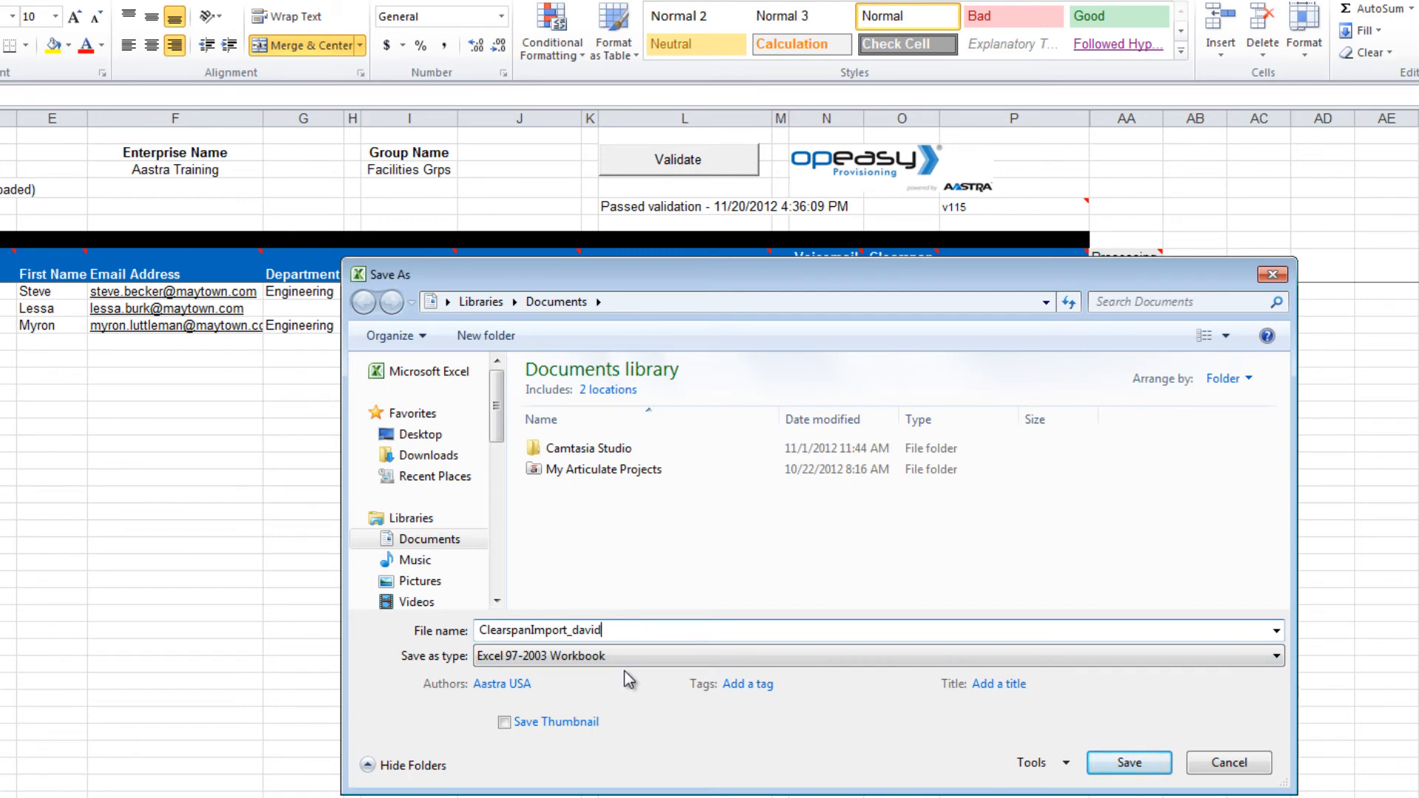
pyautogui.write('_(1)')
pyautogui.click(1137, 767)
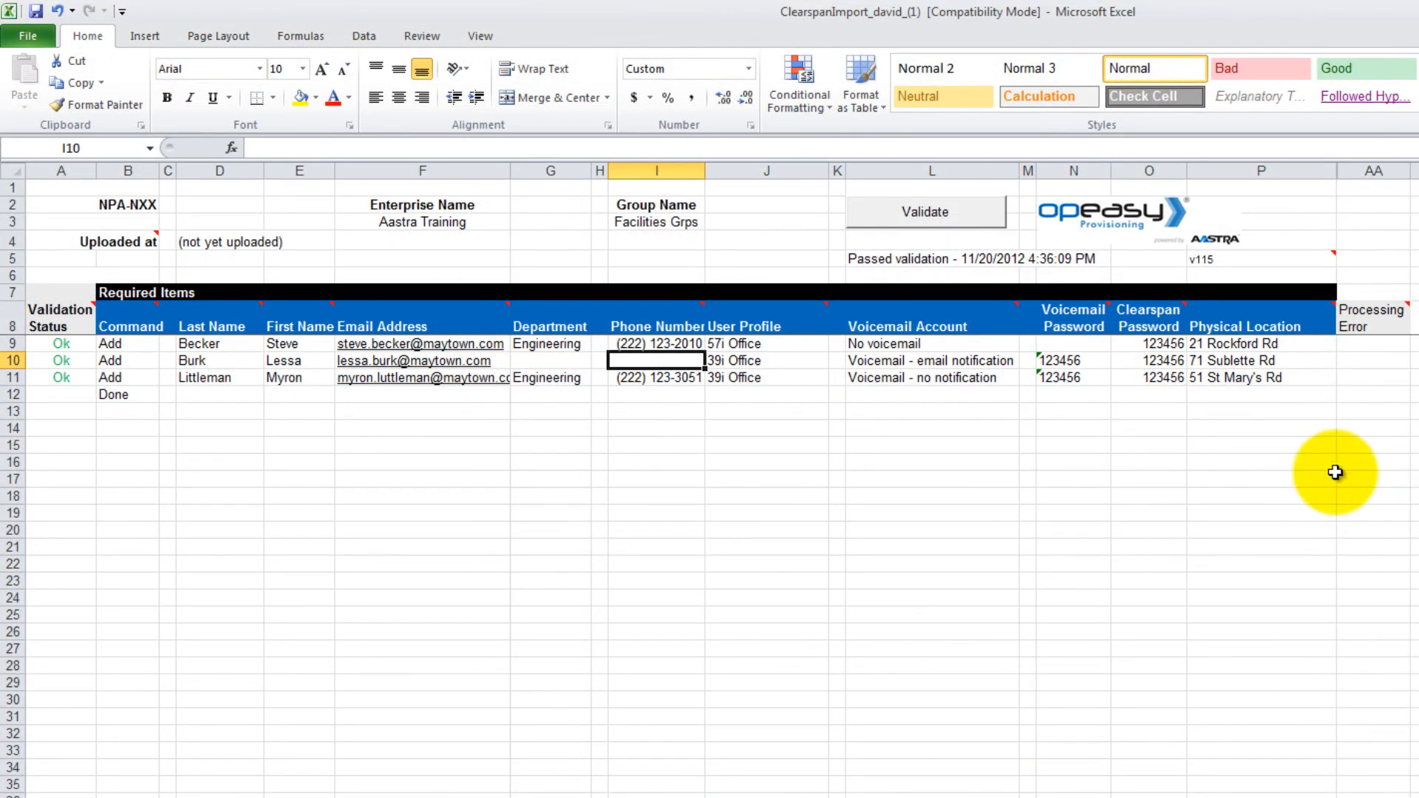
# Step: Validate the sheet, set Burk's User Profile in J10 to 39i Office, and validate again
pyautogui.click(928, 212)
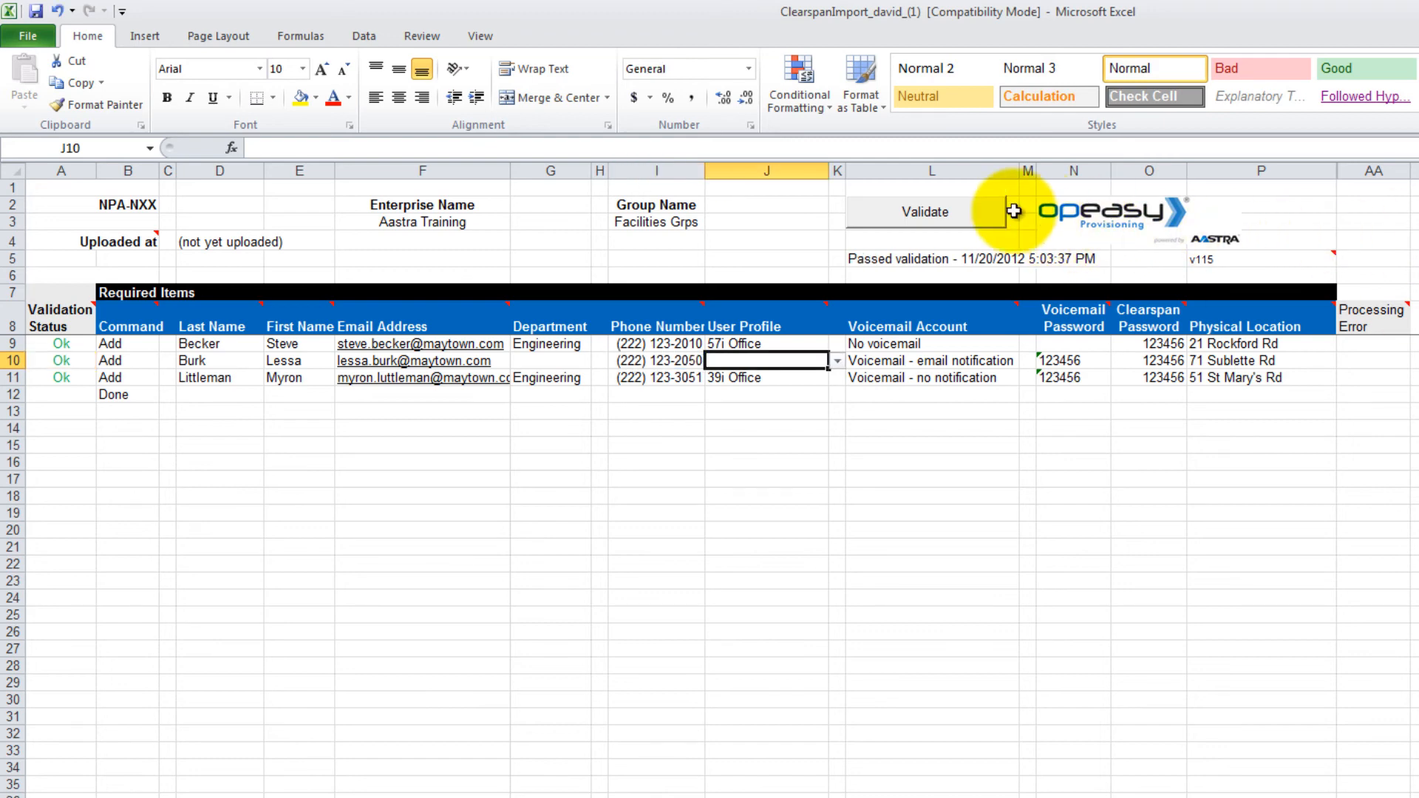
pyautogui.click(959, 212)
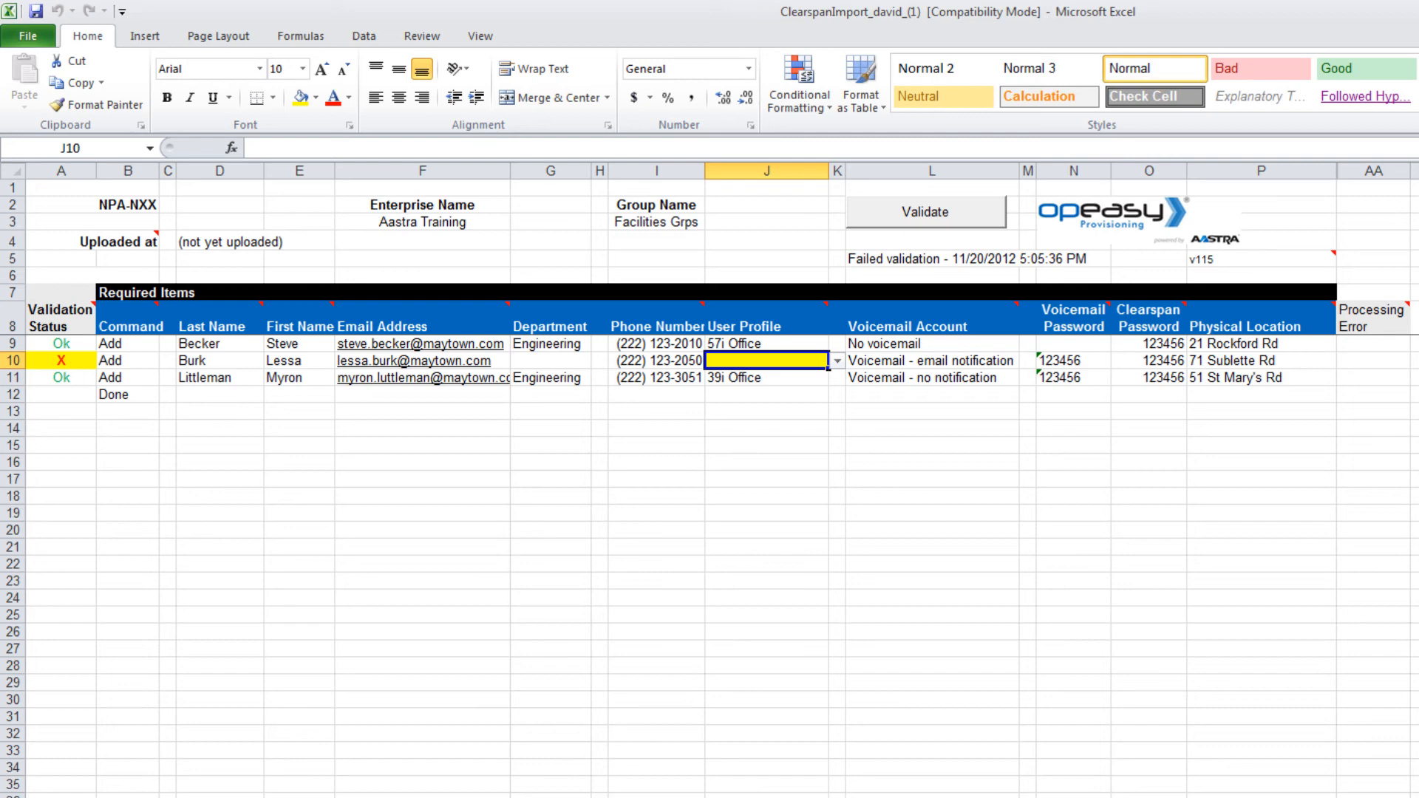
pyautogui.hotkey('alt', 'Down')
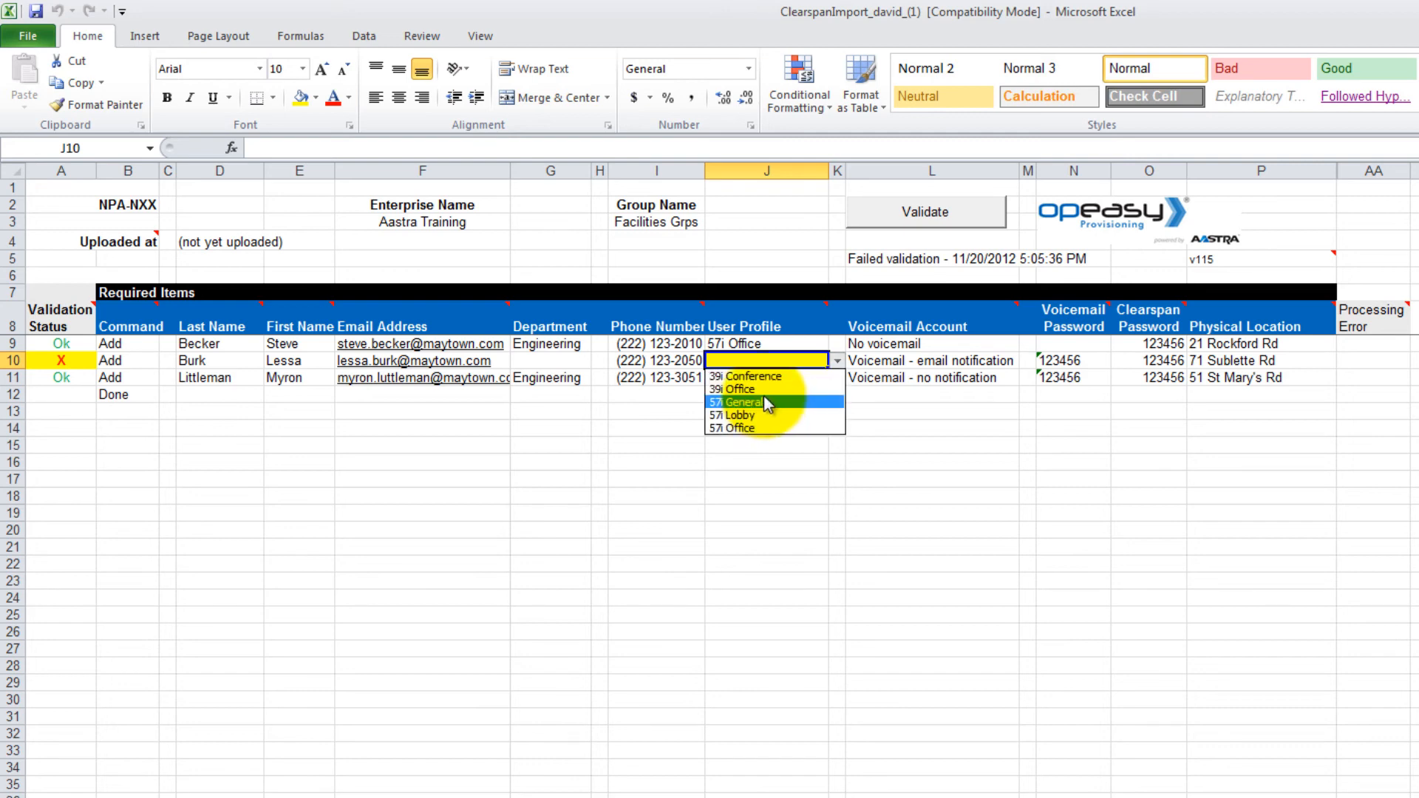
pyautogui.click(763, 393)
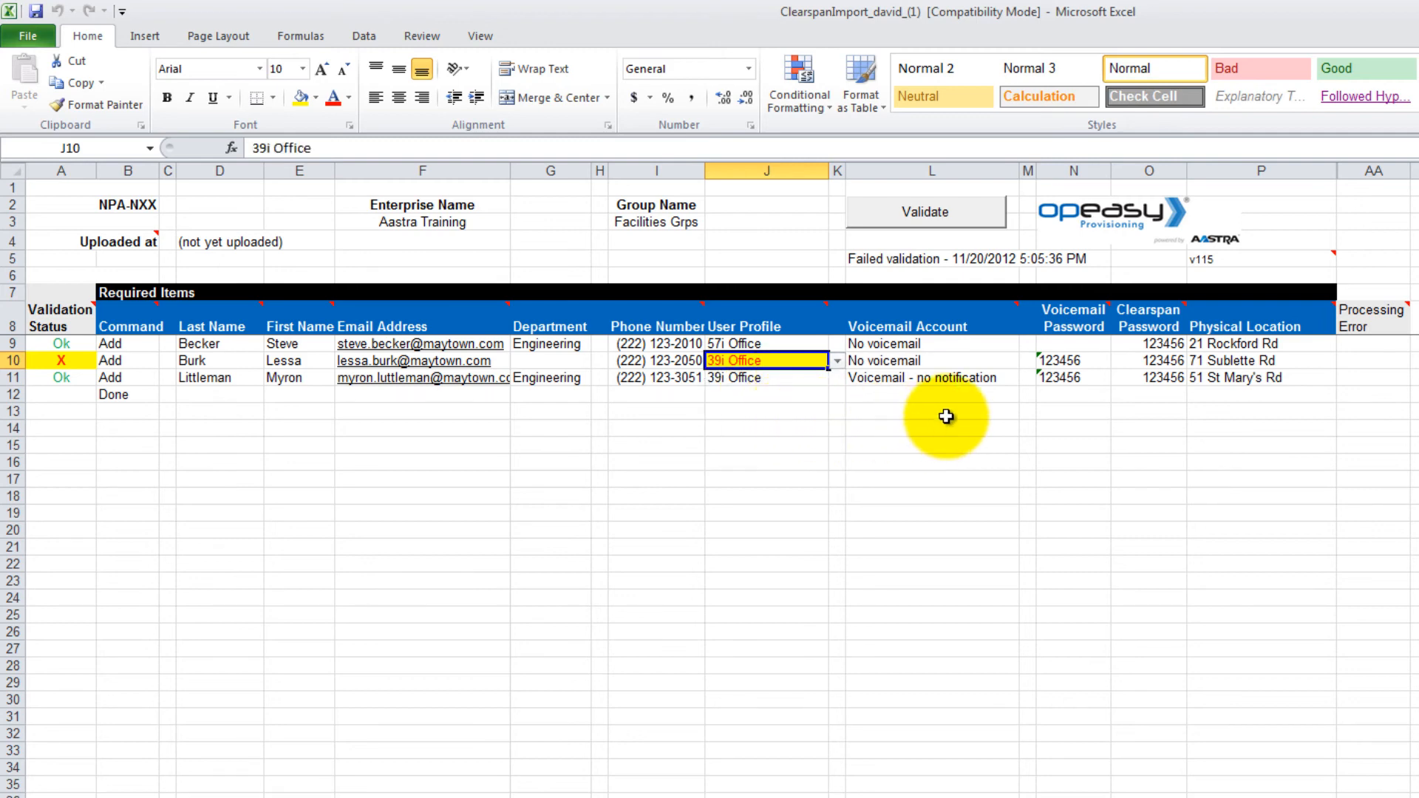
pyautogui.click(961, 219)
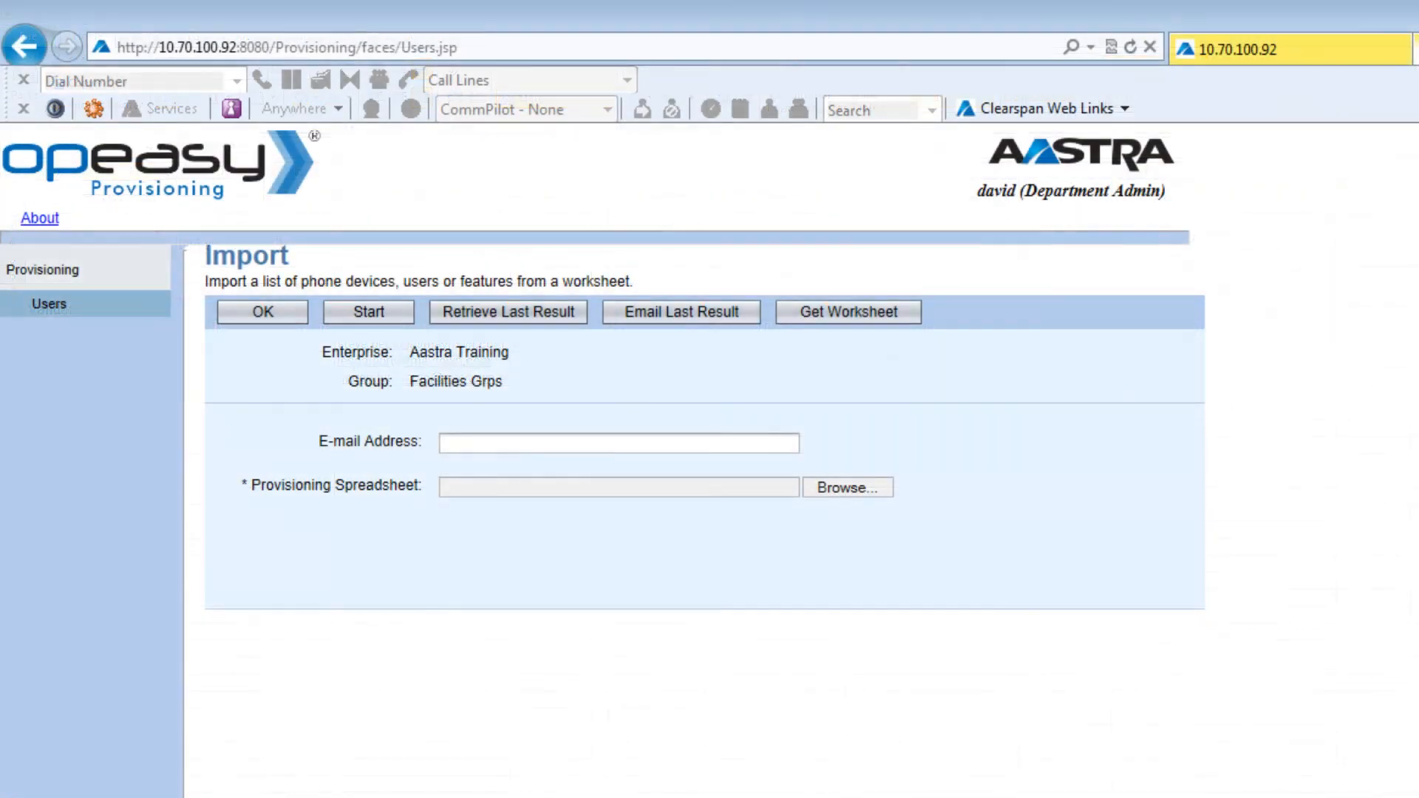
# Step: Browse for a file to upload in the Provisioning Spreadsheet field
pyautogui.click(829, 480)
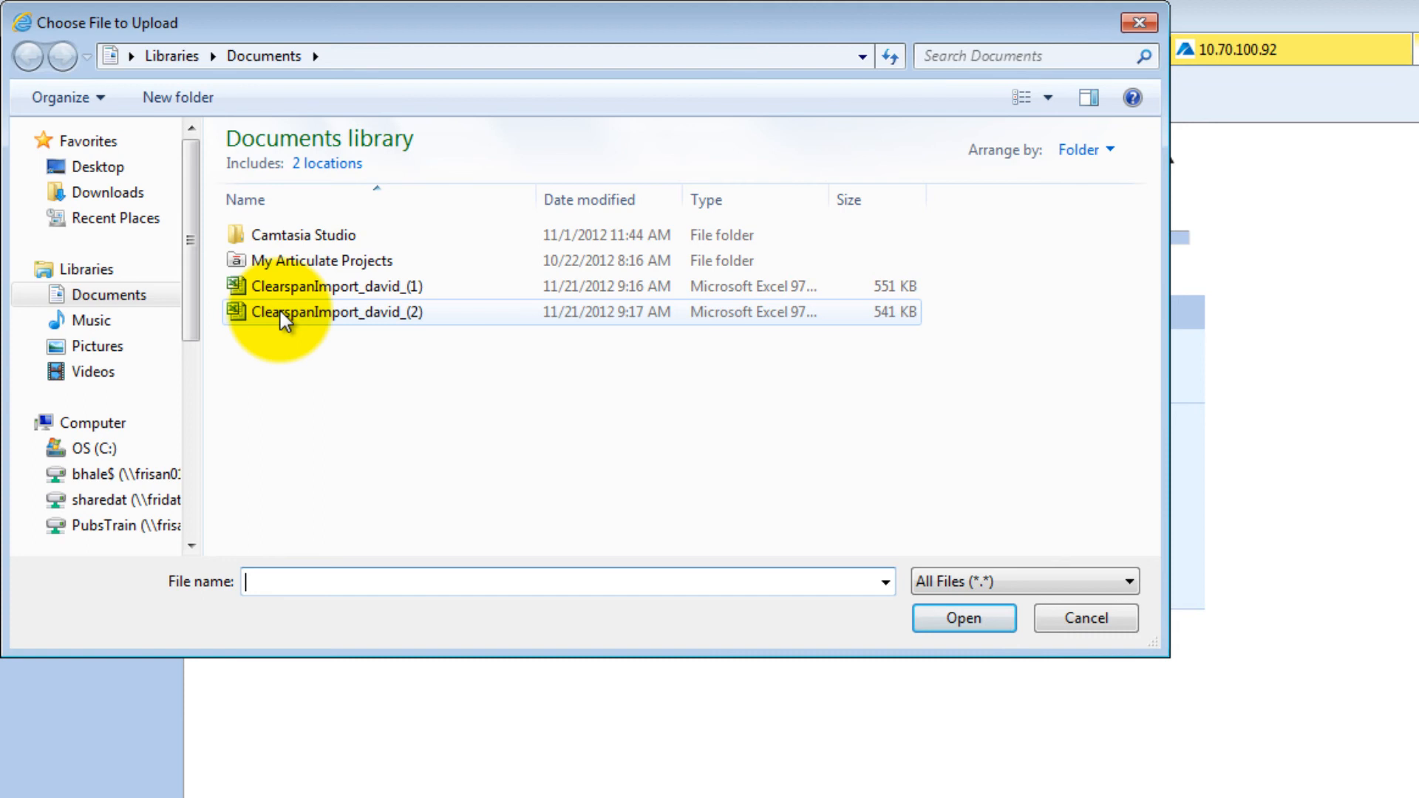
# Step: Choose ClearspanImport_david_(1) from Documents as the spreadsheet to upload
pyautogui.click(278, 285)
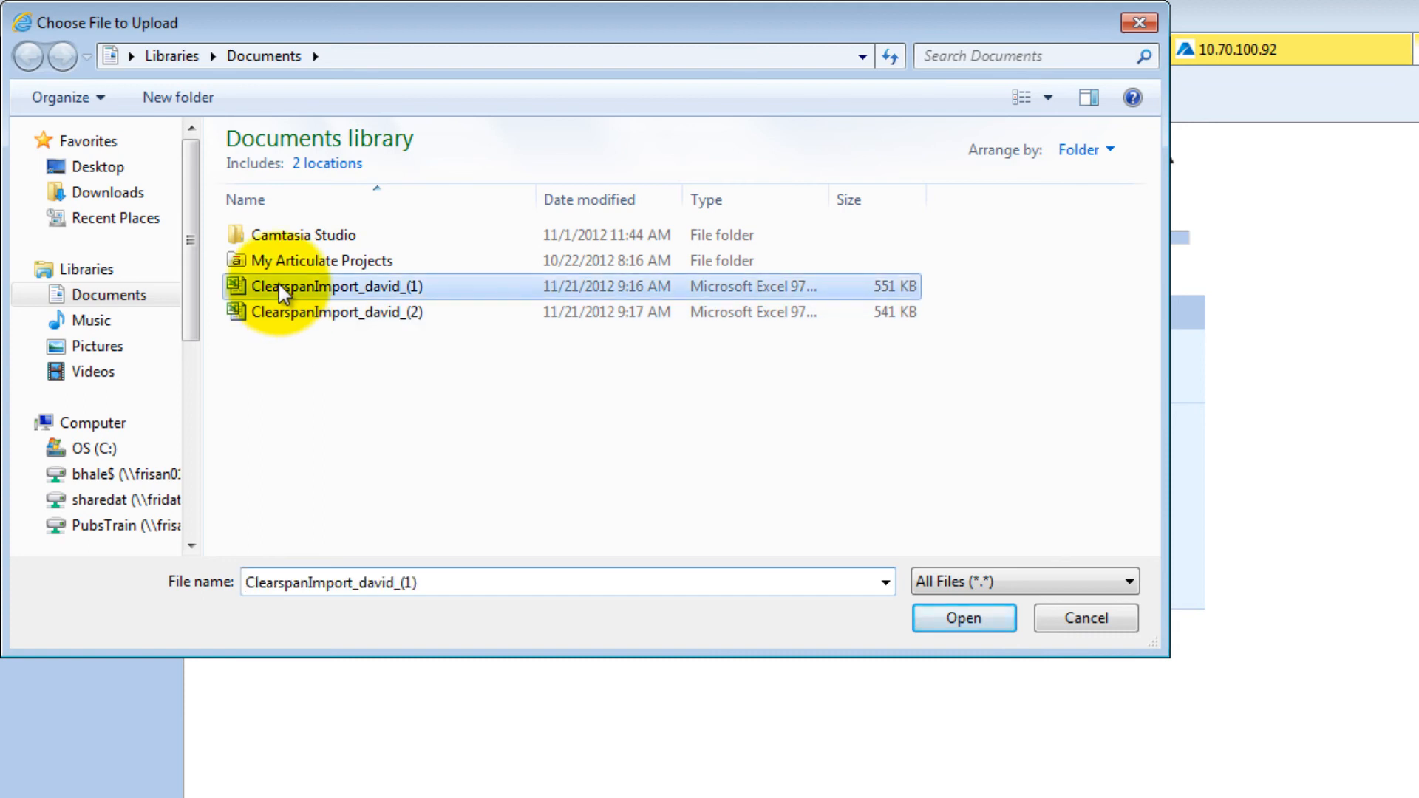
pyautogui.click(958, 623)
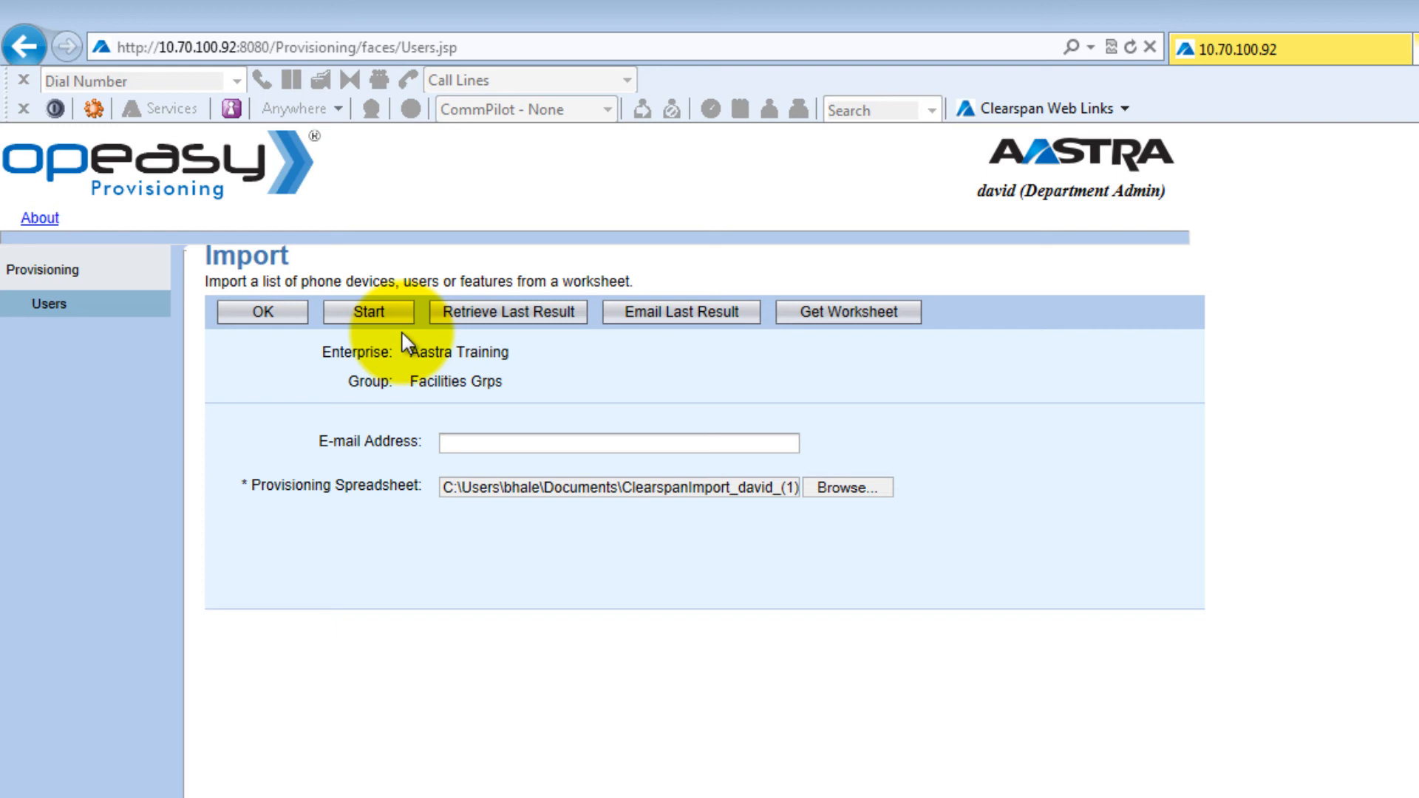
# Step: Start the import, and once 3 user and 2 voicemail commands succeed, return to the Import page
pyautogui.click(367, 311)
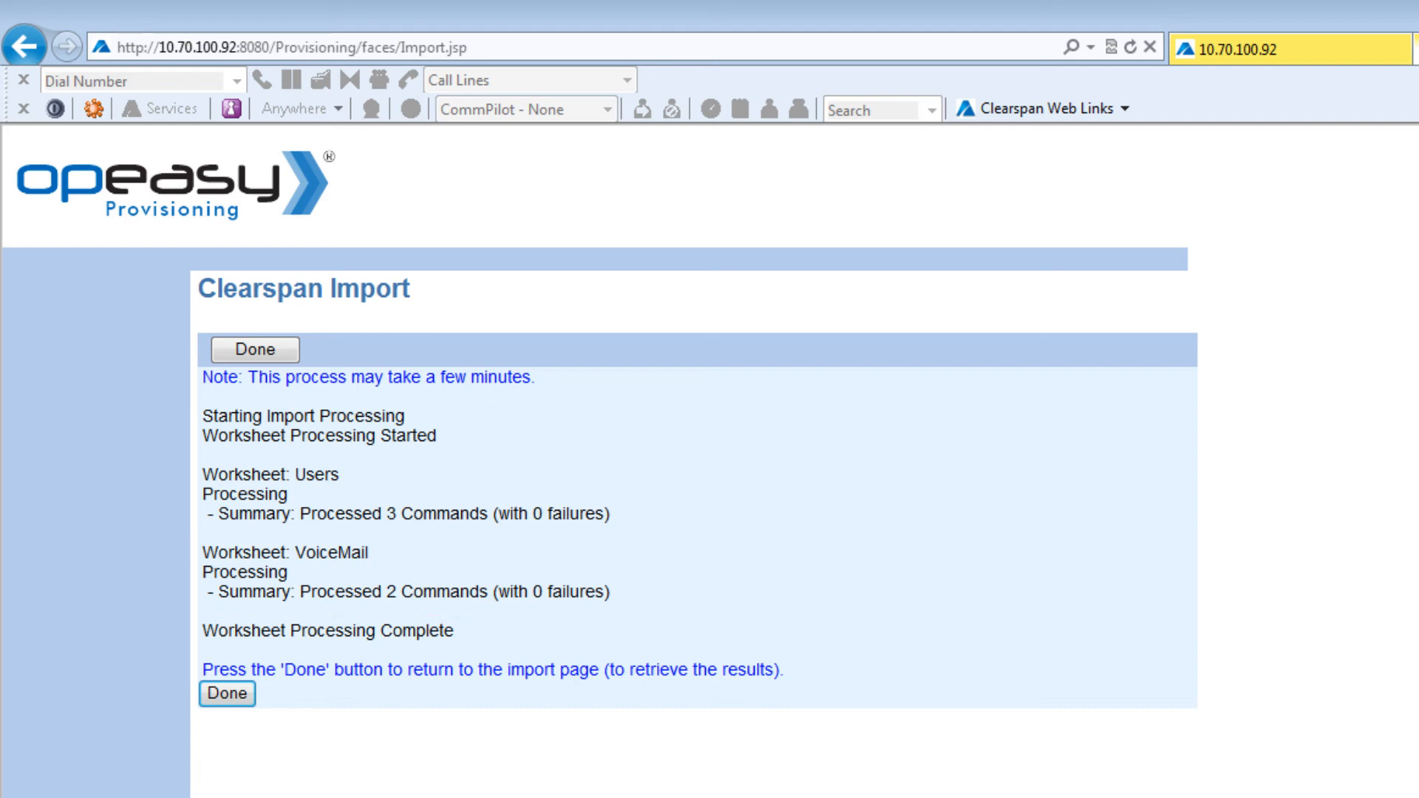
pyautogui.click(244, 354)
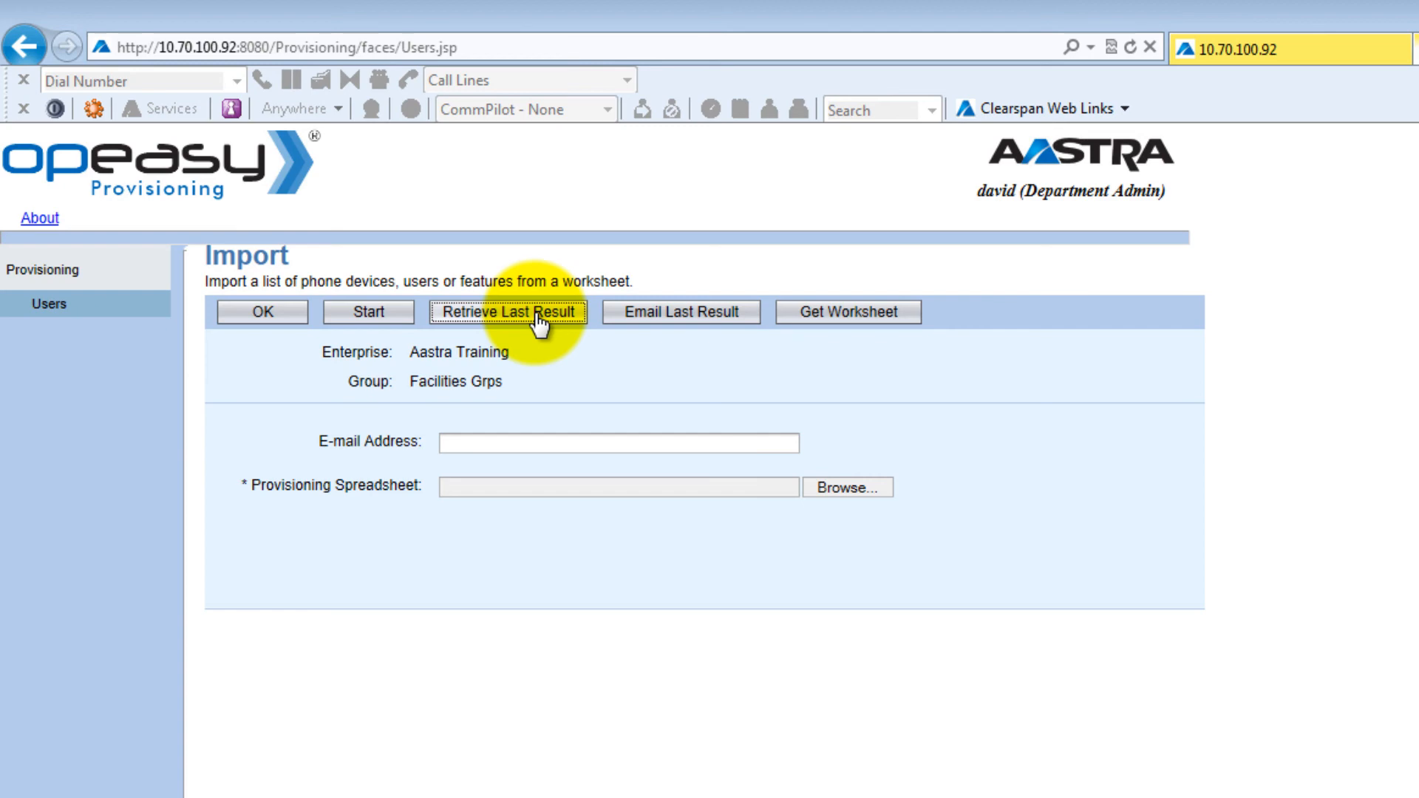
# Step: Retrieve the last import result and open ClearspanImportResult_david (1) in Excel
pyautogui.click(538, 316)
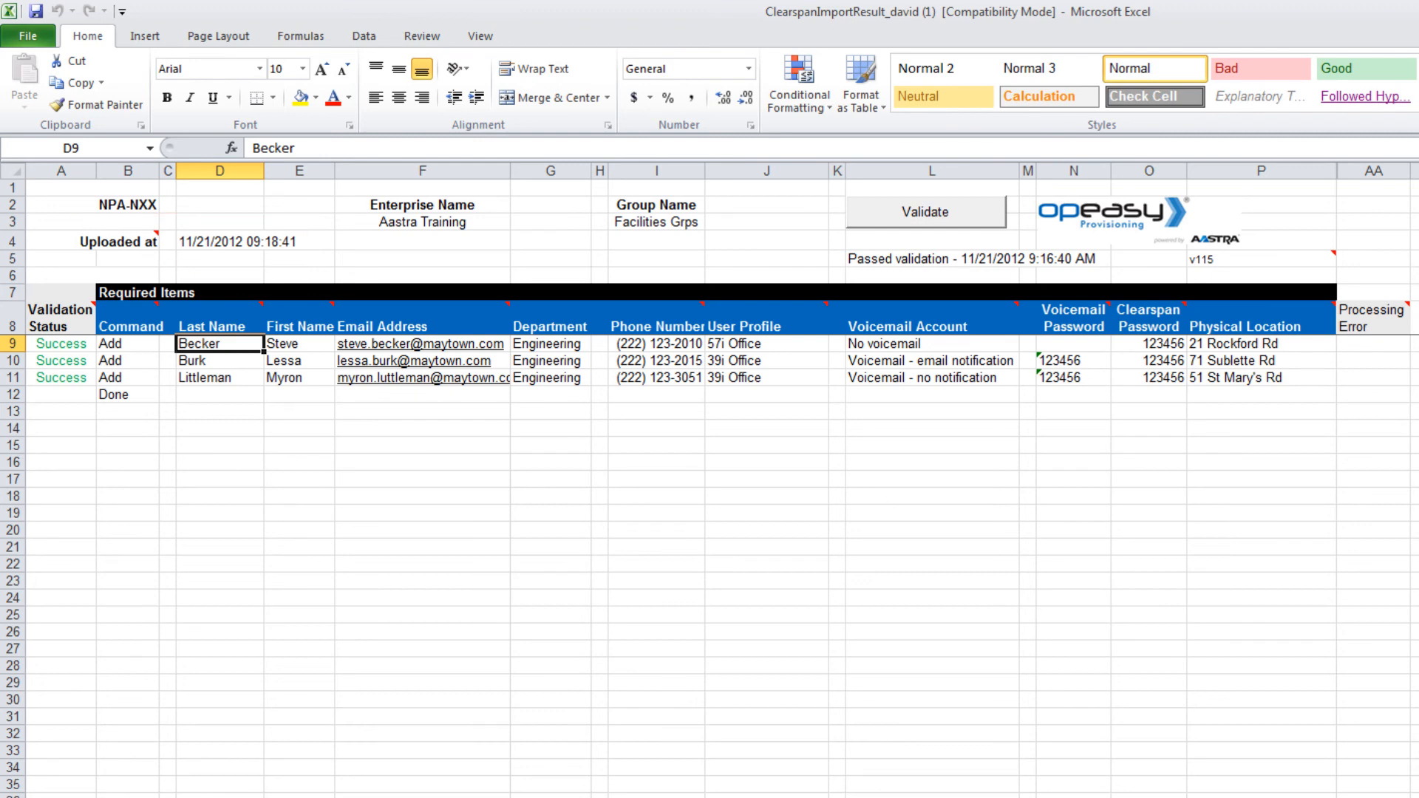
# Step: Save the result workbook as ClearspanImportResult_david and check the VoiceMail sheet's Error column
pyautogui.press('F12')
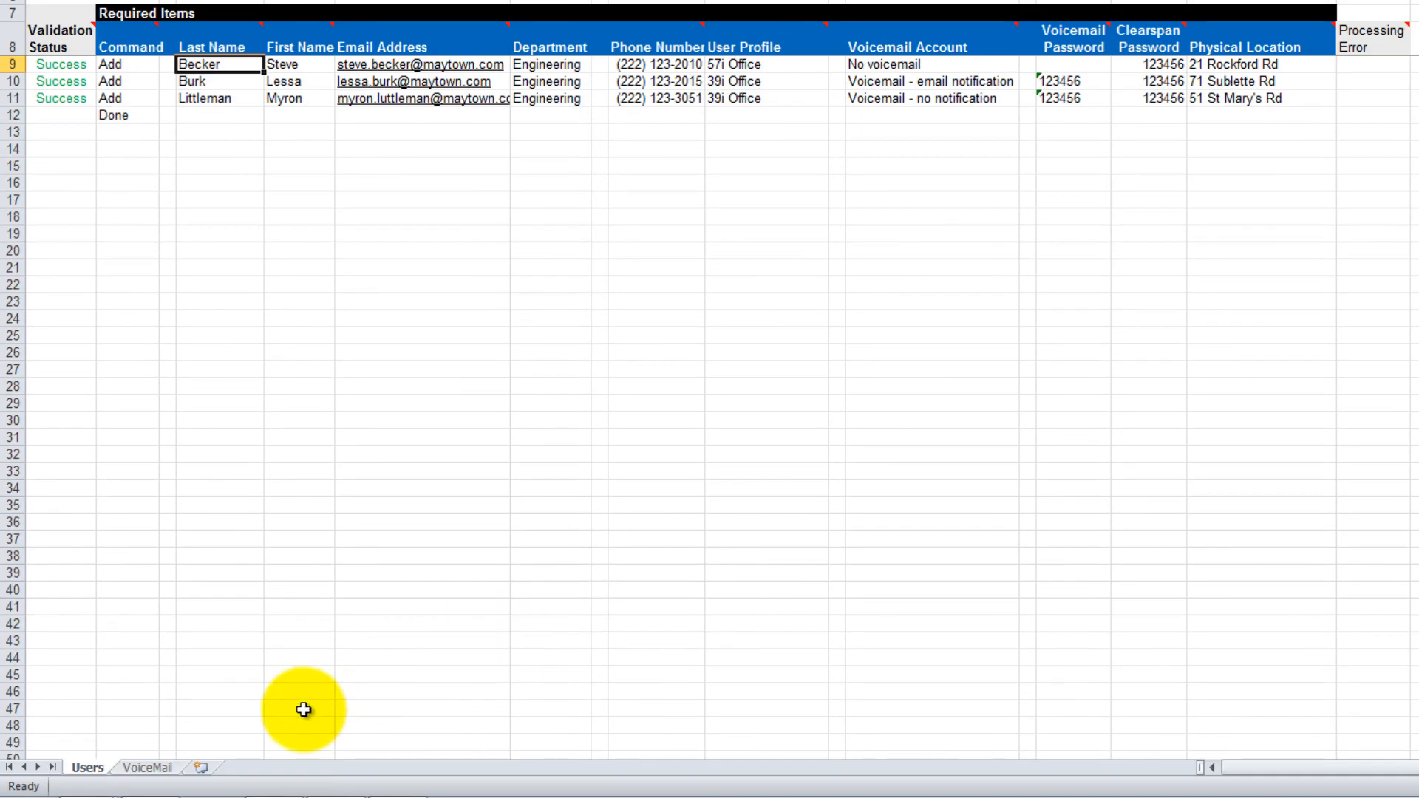
pyautogui.click(162, 769)
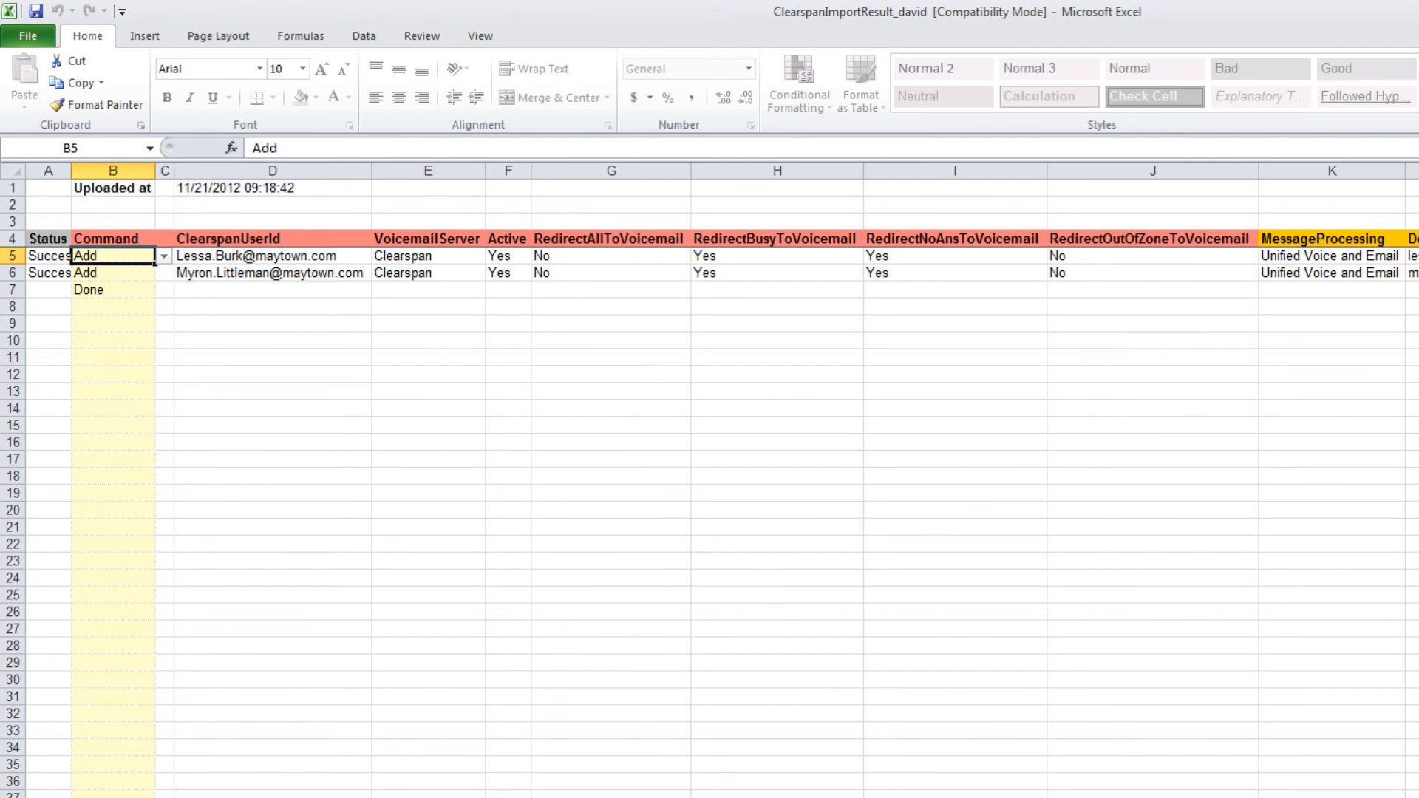
pyautogui.hscroll(15, 721, 481)
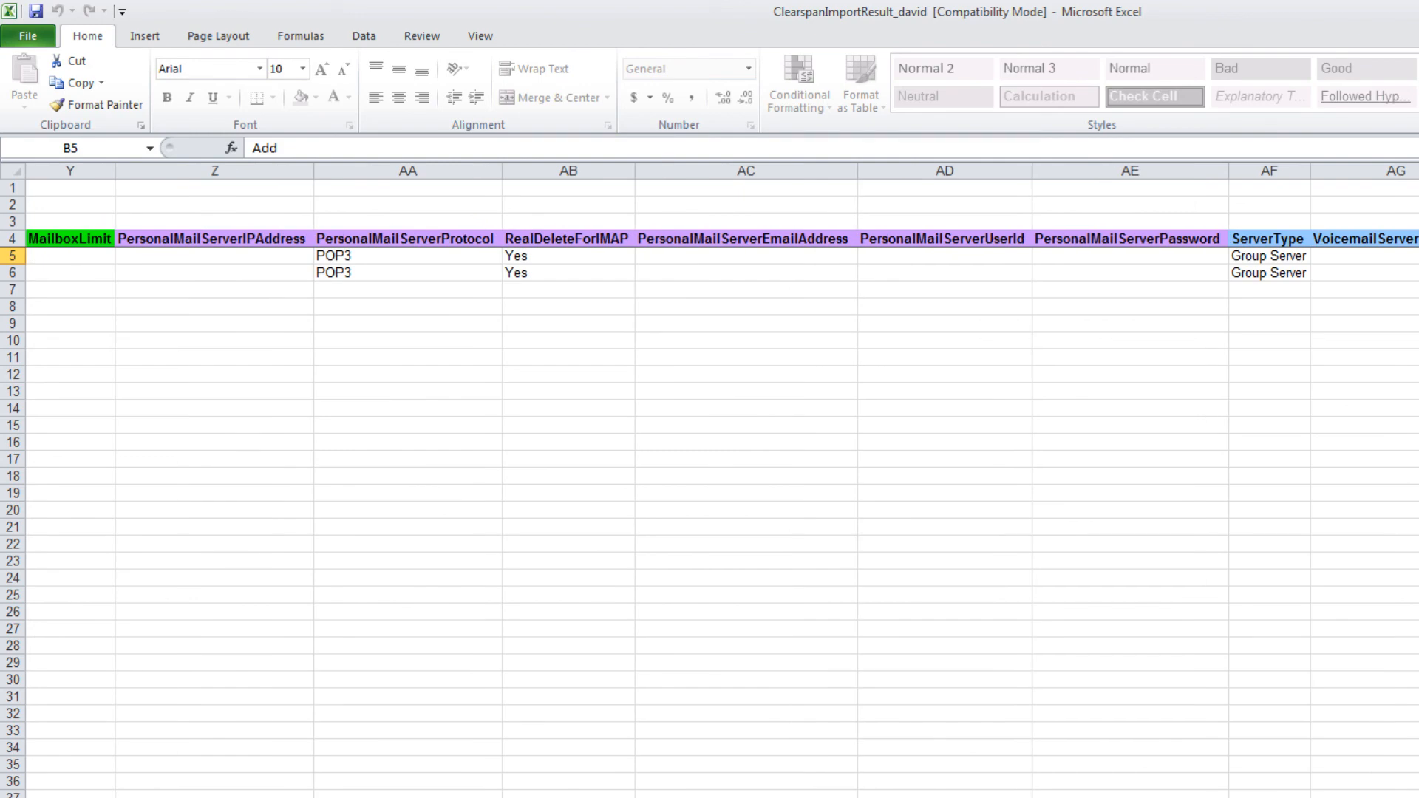
pyautogui.hscroll(3, 722, 481)
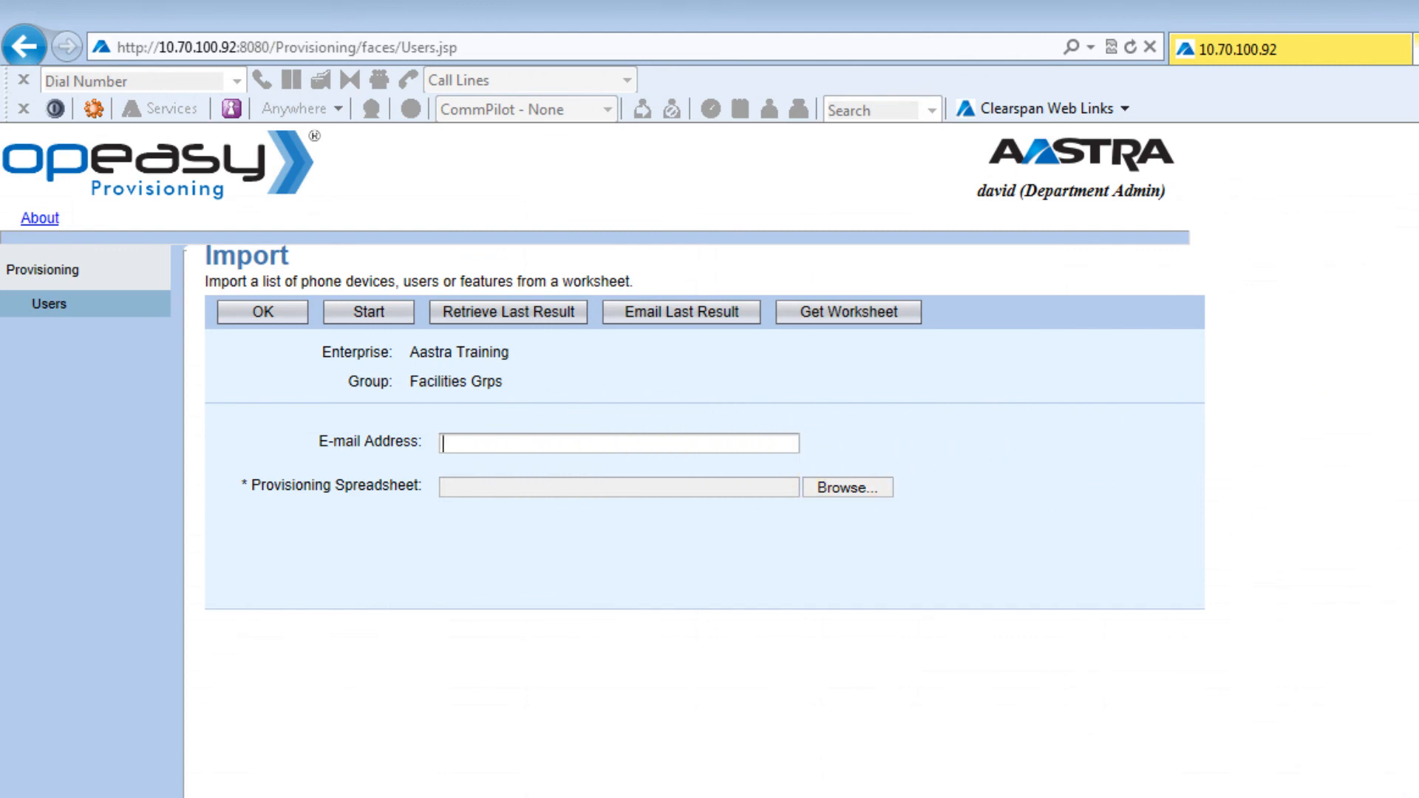
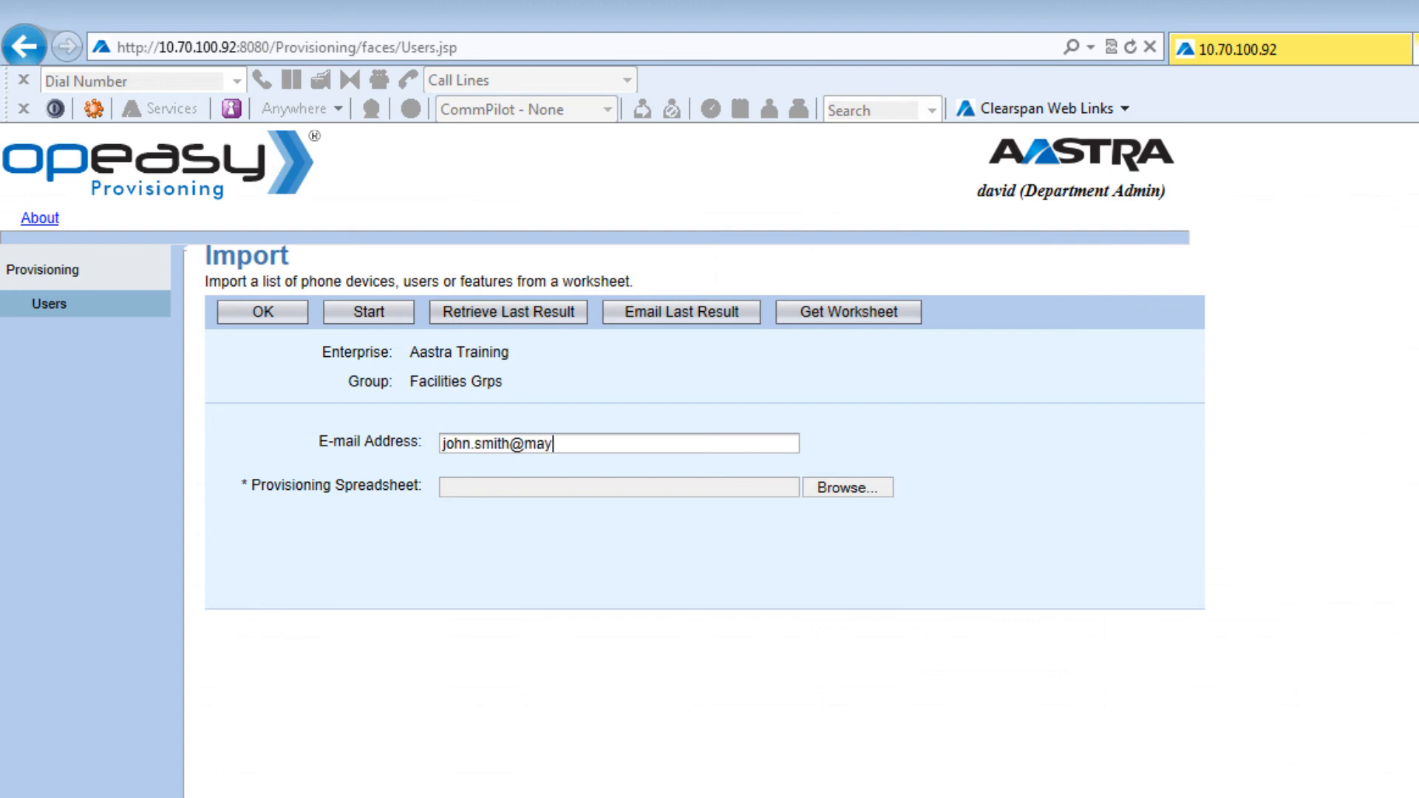
# Step: Send the last import result to the entered e-mail address with Email Last Result
pyautogui.click(645, 330)
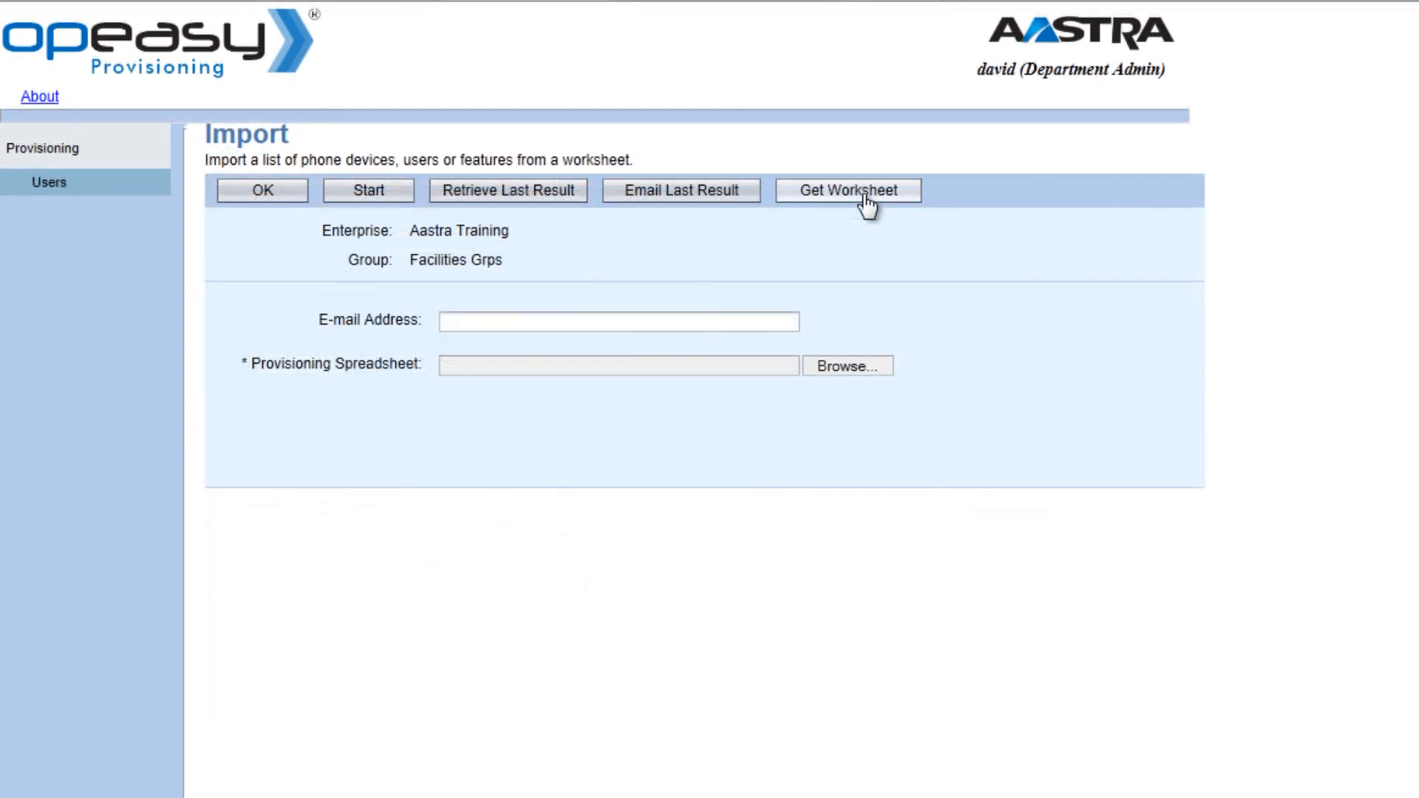
# Step: Request a fresh provisioning worksheet with Get Worksheet so it opens in Excel
pyautogui.click(865, 194)
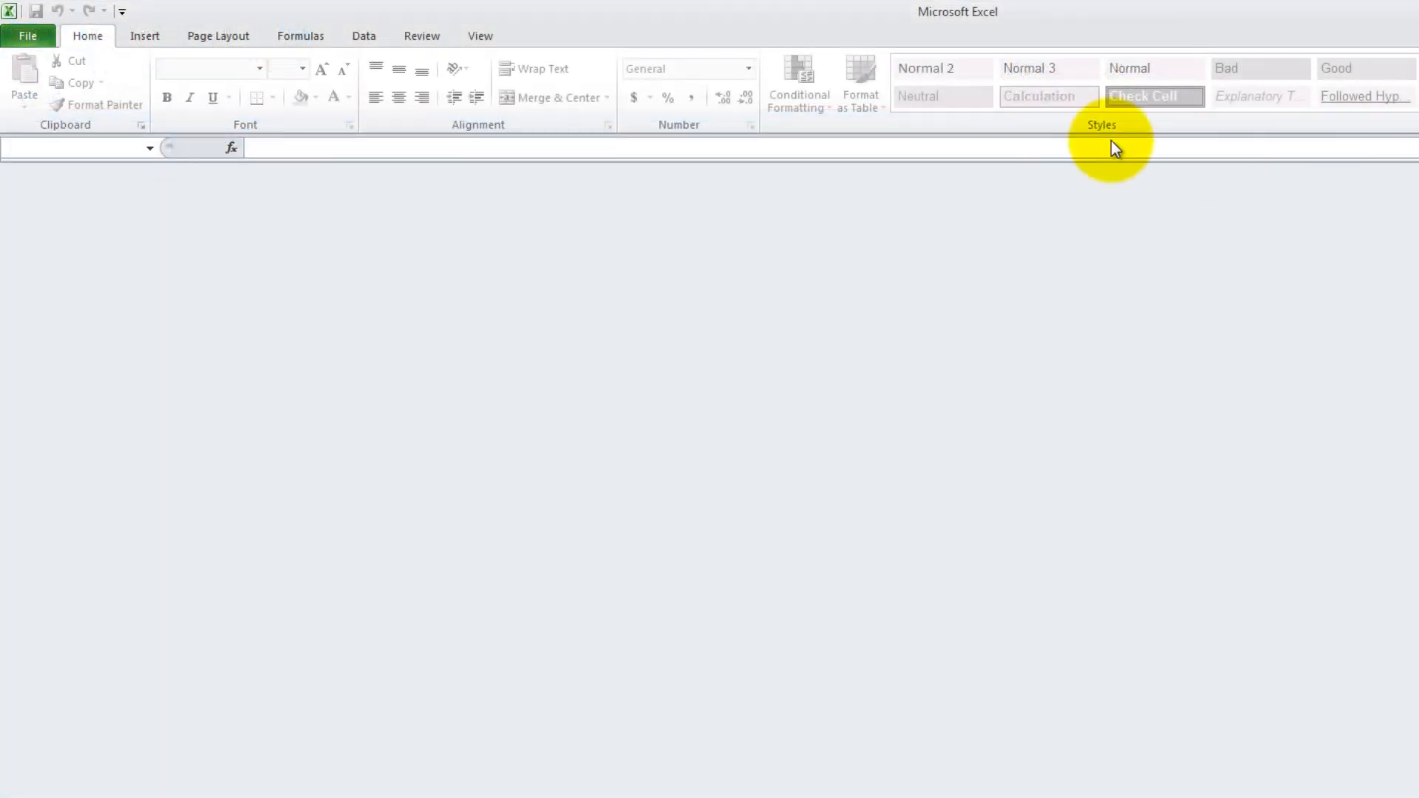
# Step: Open ClearspanImport_david_(1) from recent workbooks and set B9's command to Remove
pyautogui.click(28, 35)
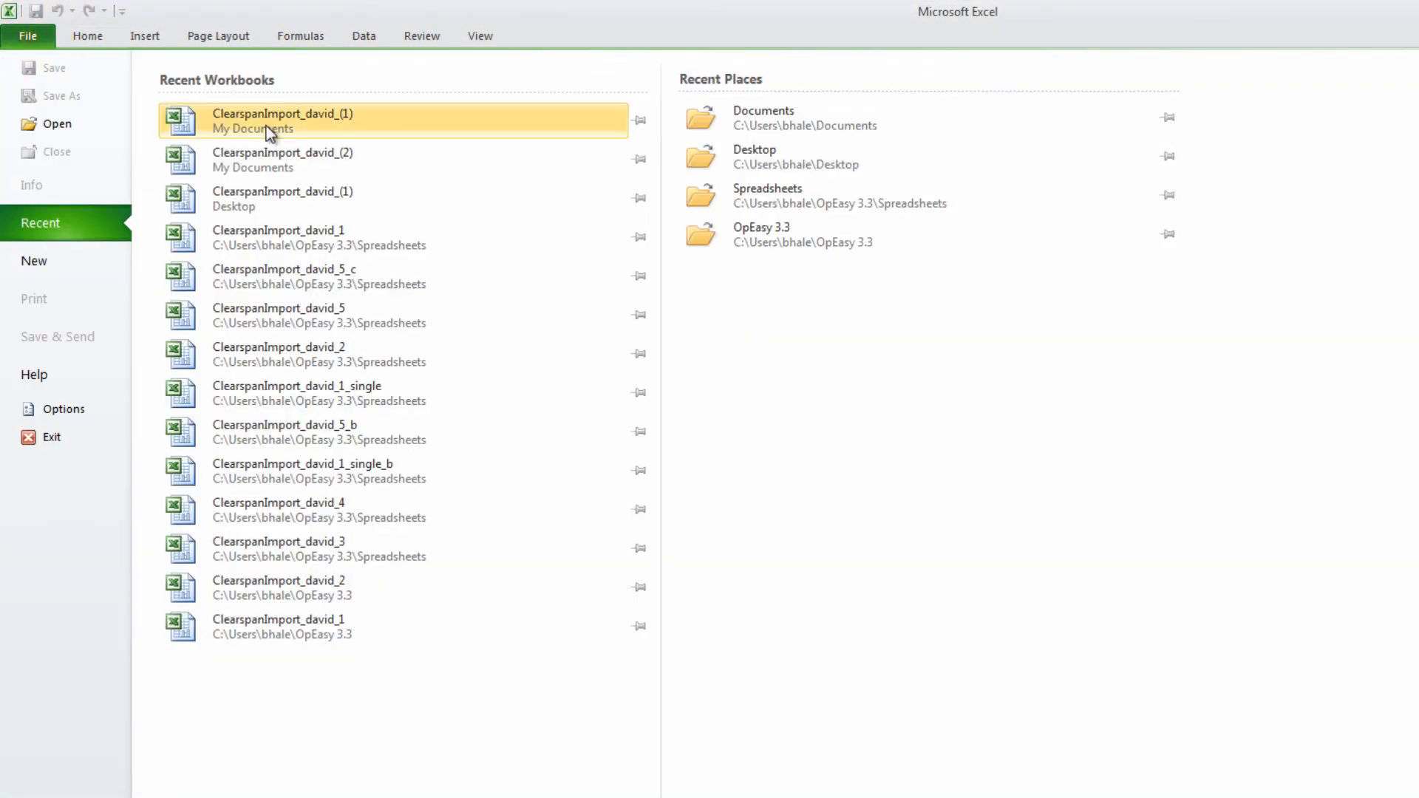
pyautogui.click(266, 125)
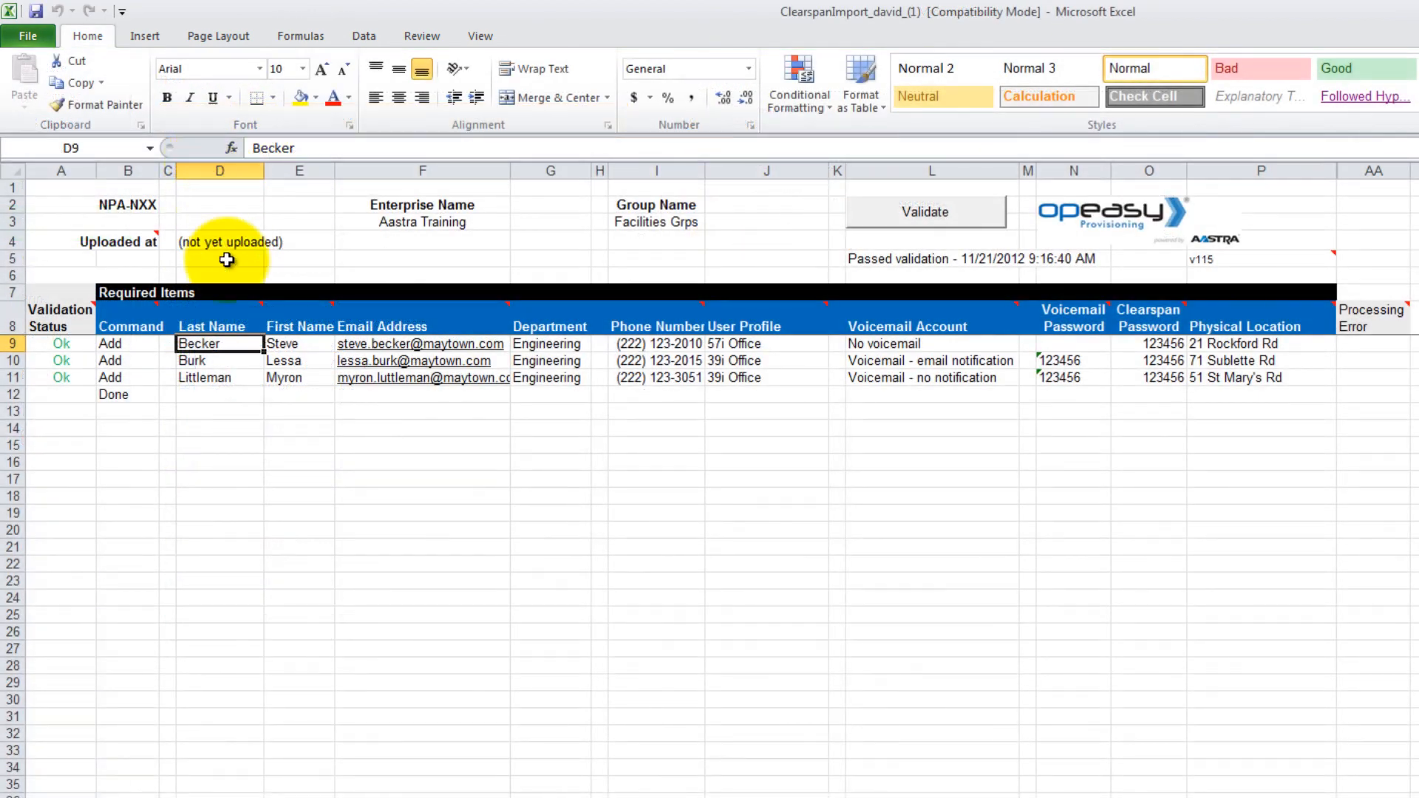
pyautogui.click(138, 343)
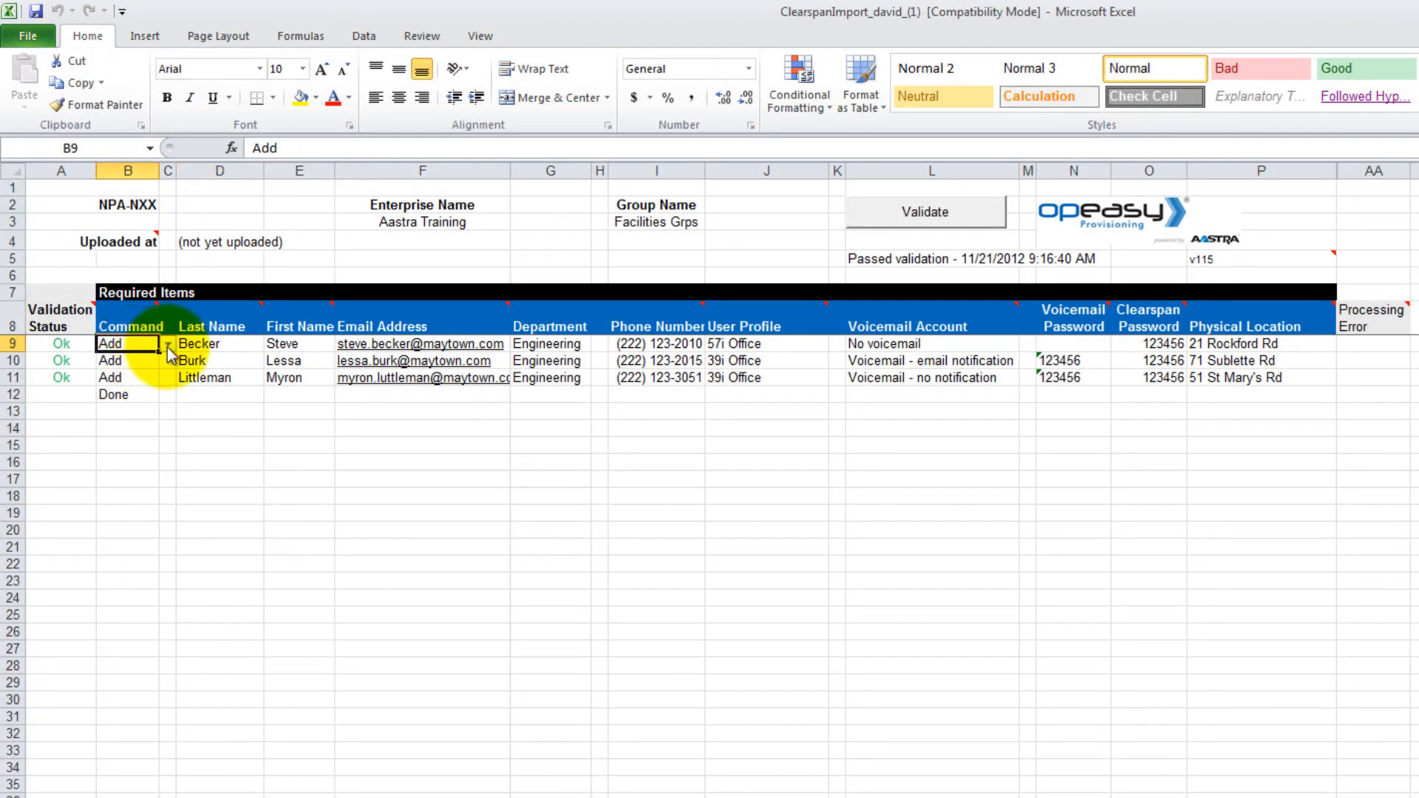
pyautogui.click(168, 344)
pyautogui.click(120, 373)
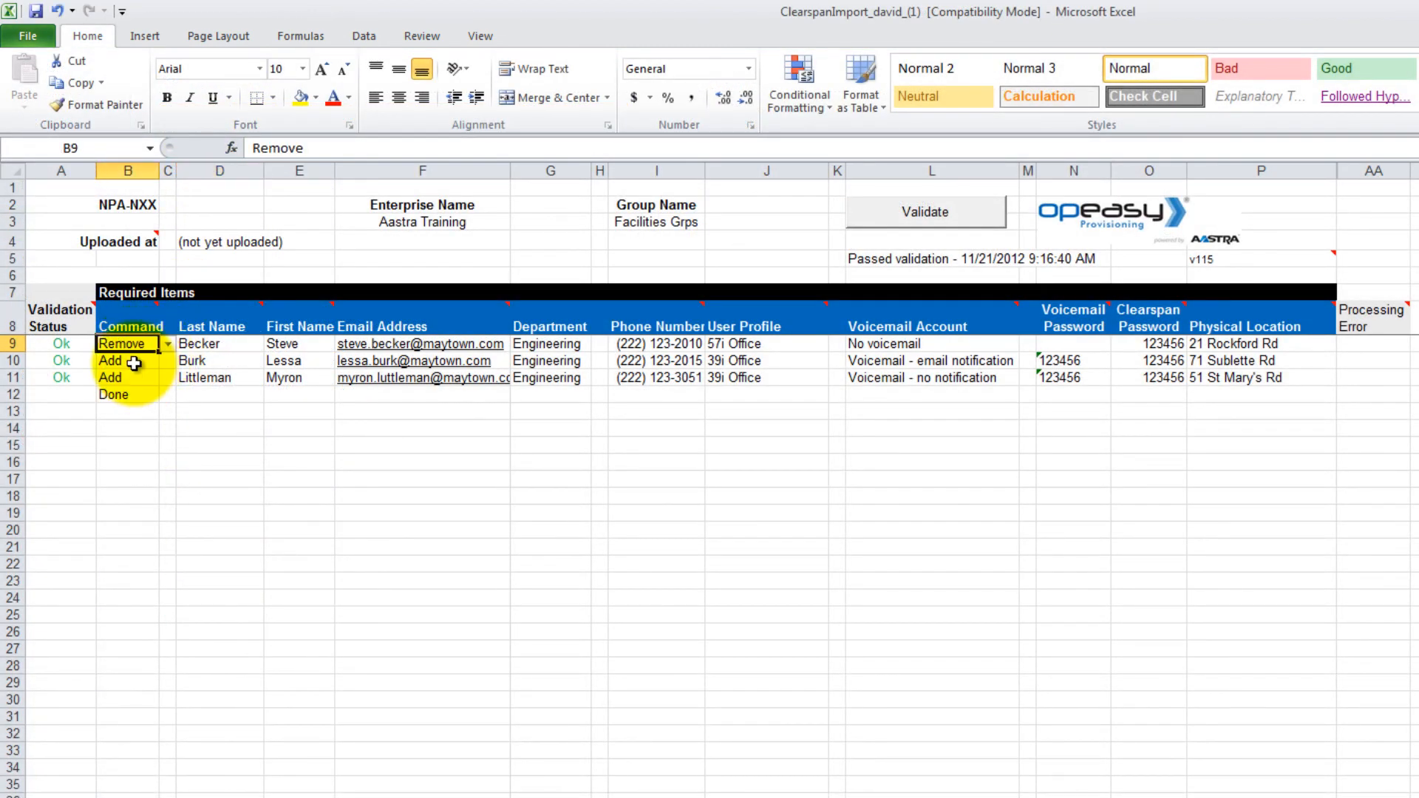
# Step: Set B10's command to Remove and mark B11's command as Done
pyautogui.click(132, 360)
pyautogui.click(168, 361)
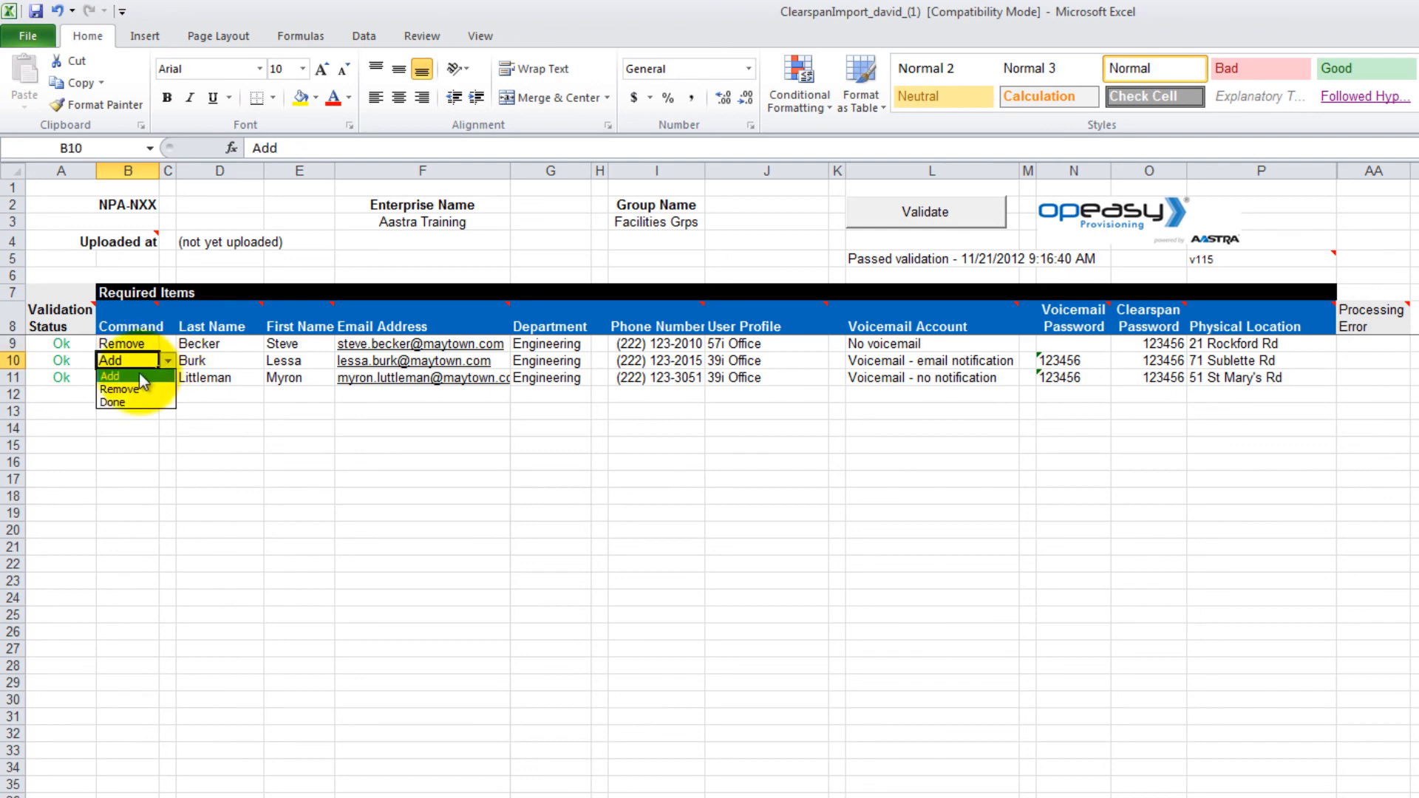
pyautogui.click(136, 388)
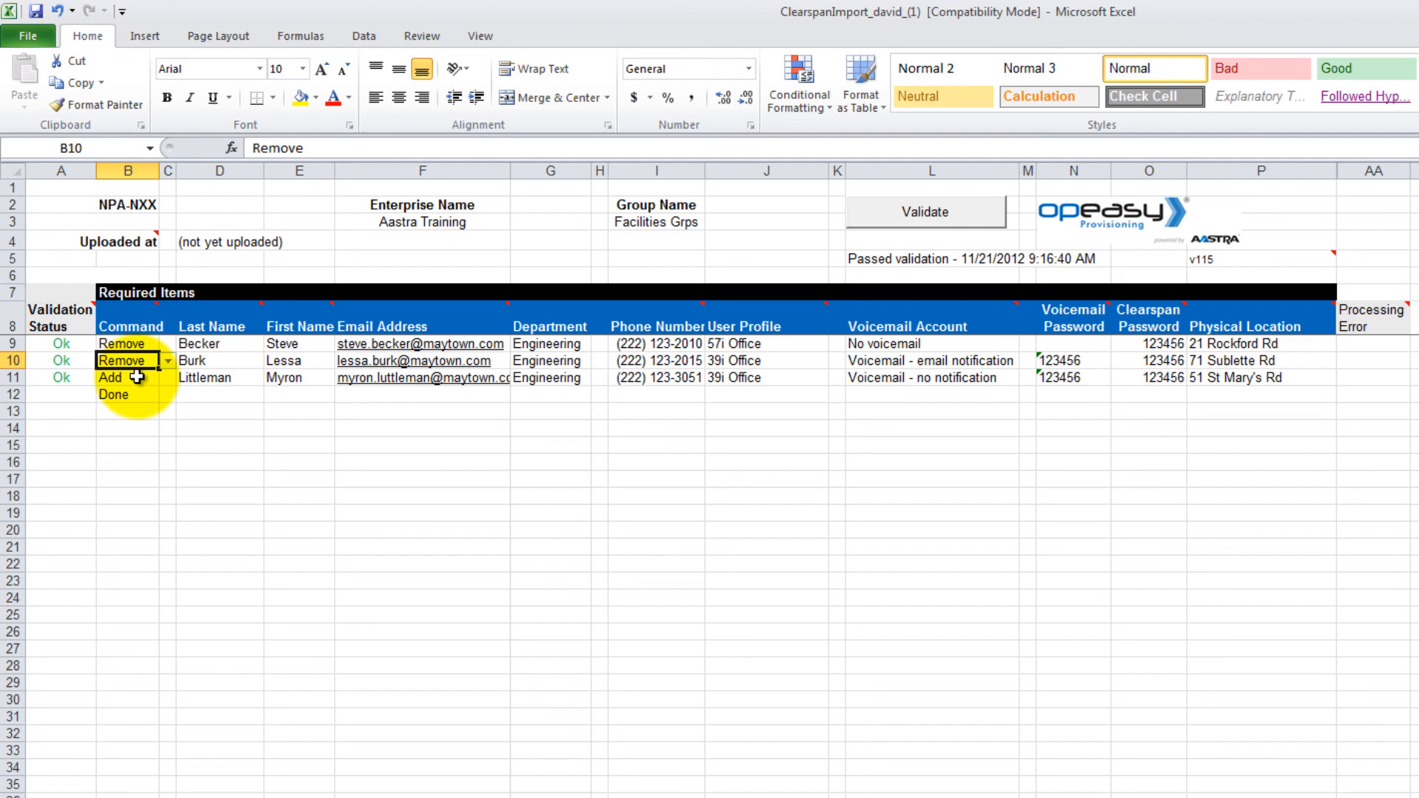
pyautogui.click(136, 377)
pyautogui.click(168, 377)
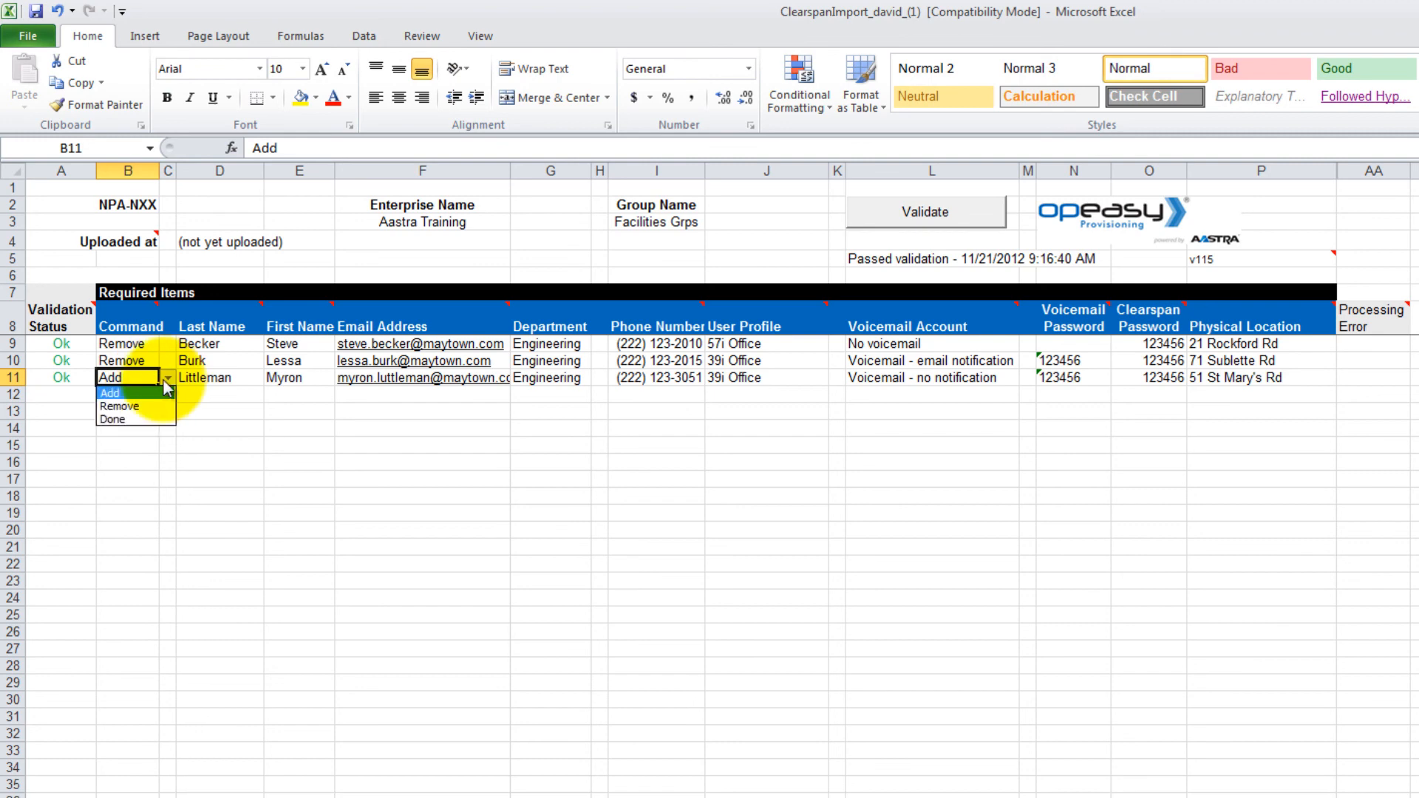
pyautogui.click(134, 419)
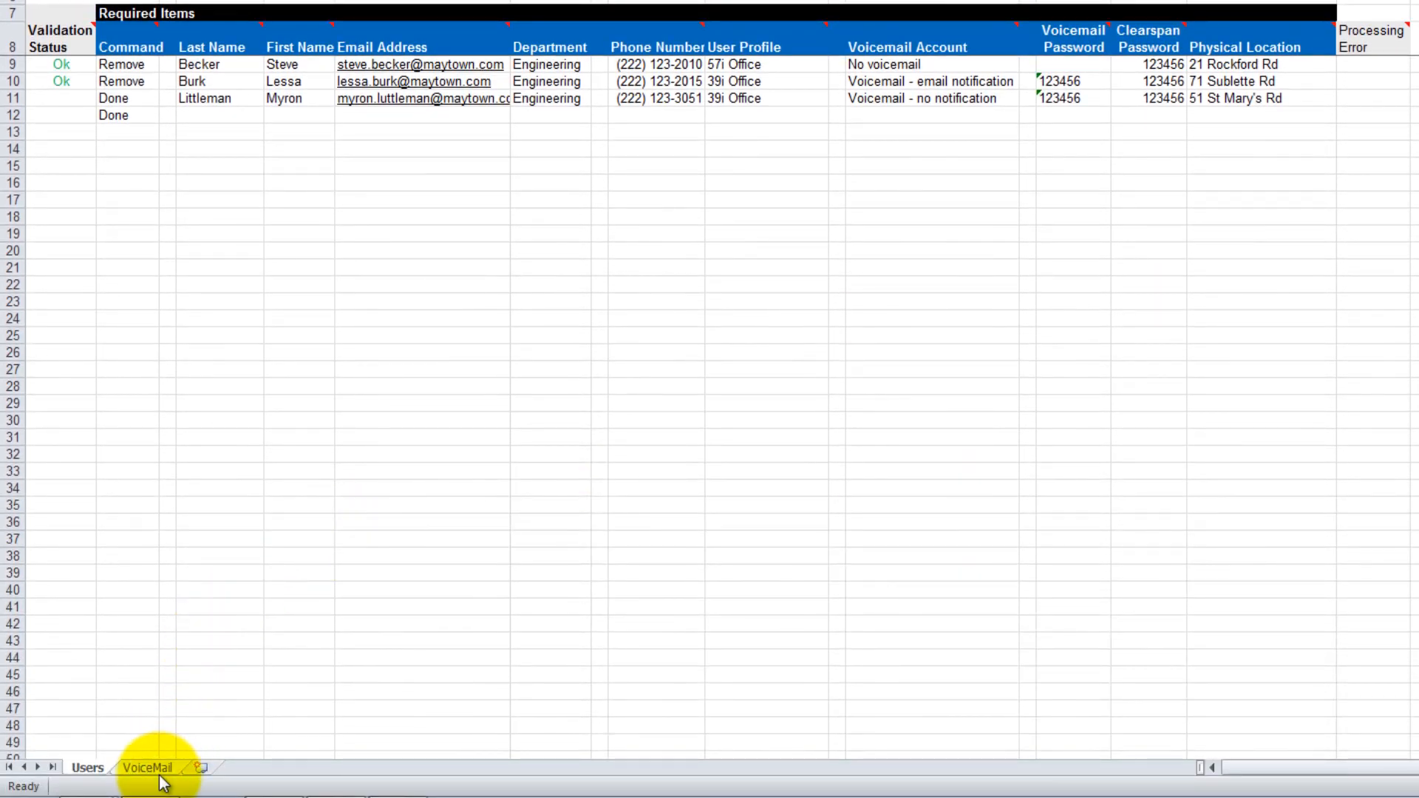
pyautogui.click(160, 772)
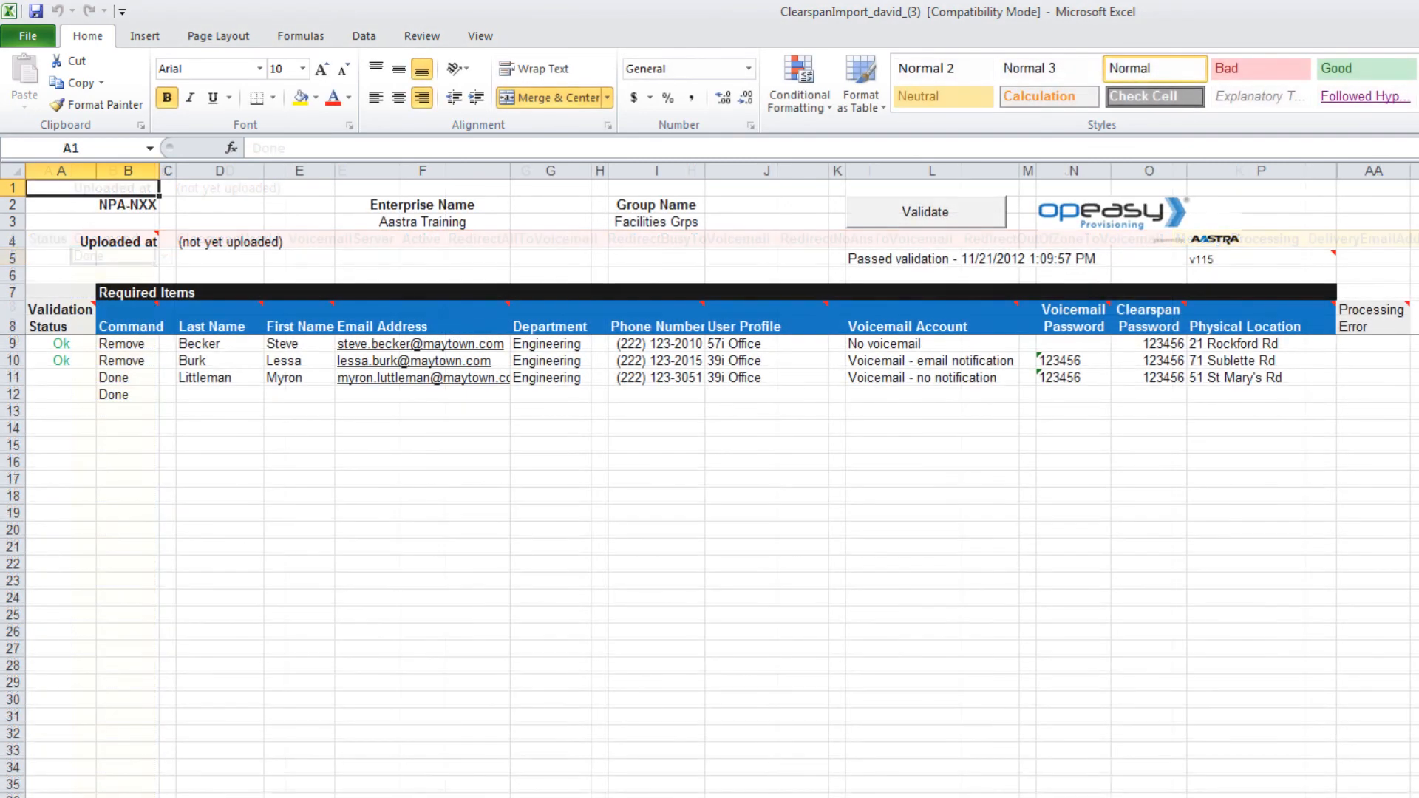
# Step: Save a copy of the edited workbook, changing the copy number in the file name
pyautogui.click(28, 34)
pyautogui.click(7, 74)
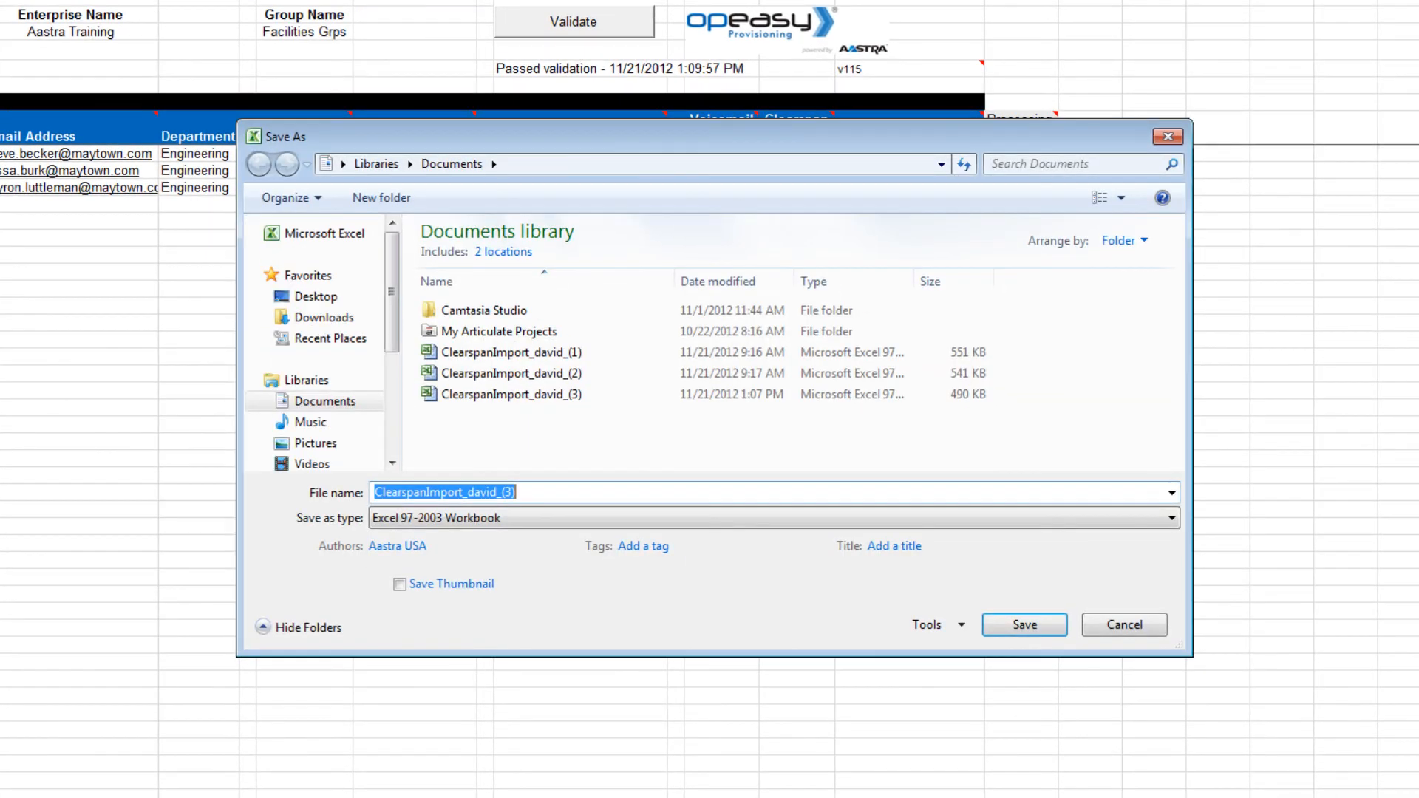
pyautogui.click(510, 492)
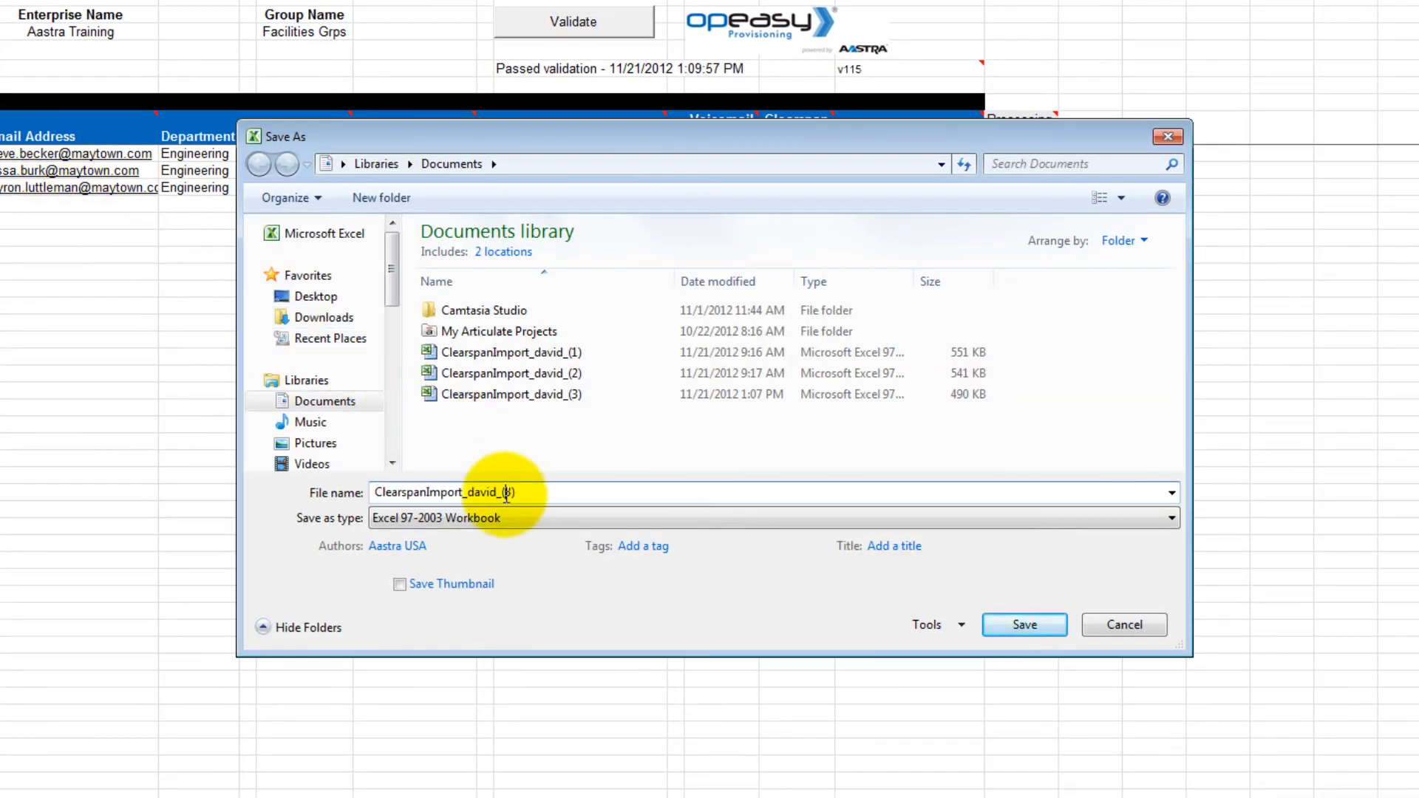
pyautogui.doubleClick(511, 494)
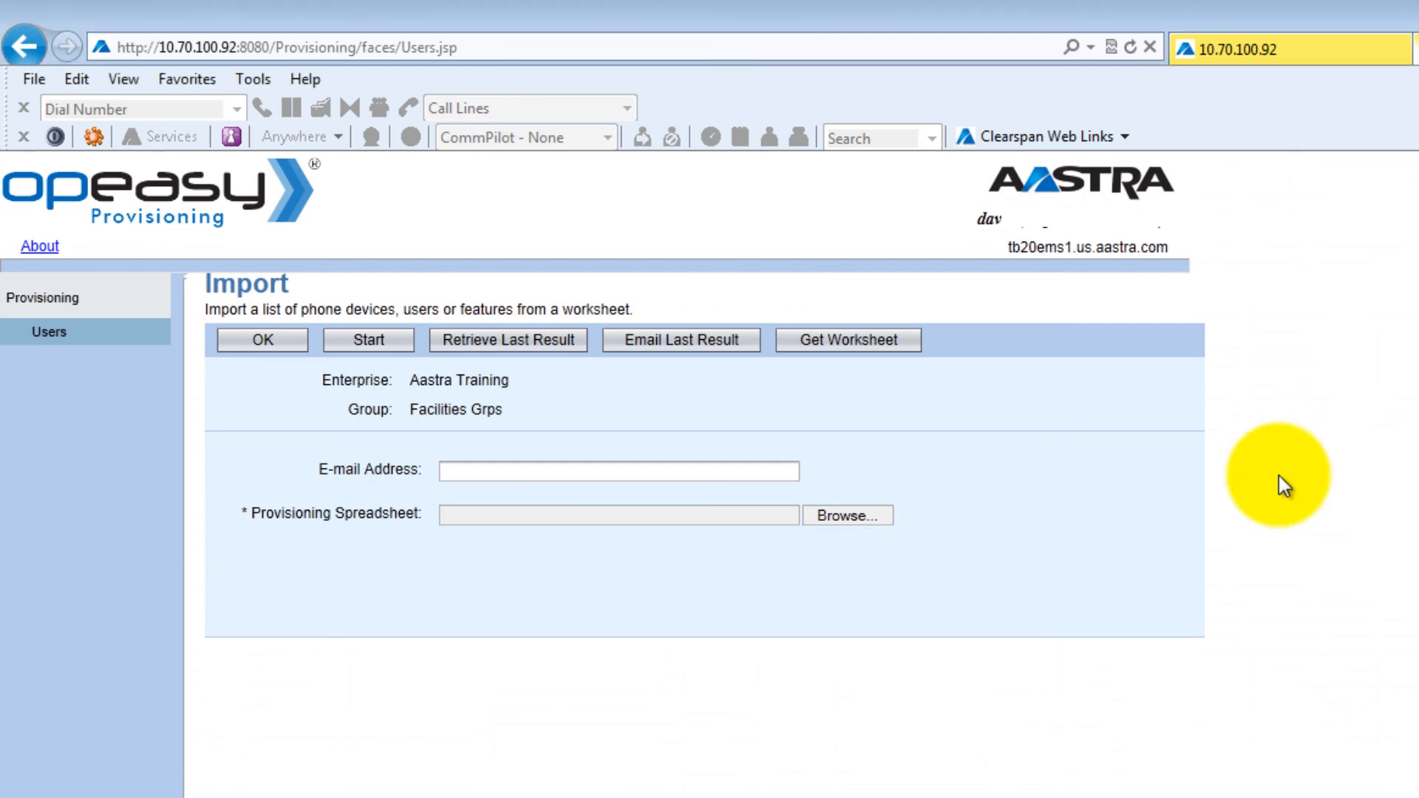
# Step: Import ClearspanImport_david_(4), then list the Facilities Grps users, now showing four
pyautogui.click(856, 511)
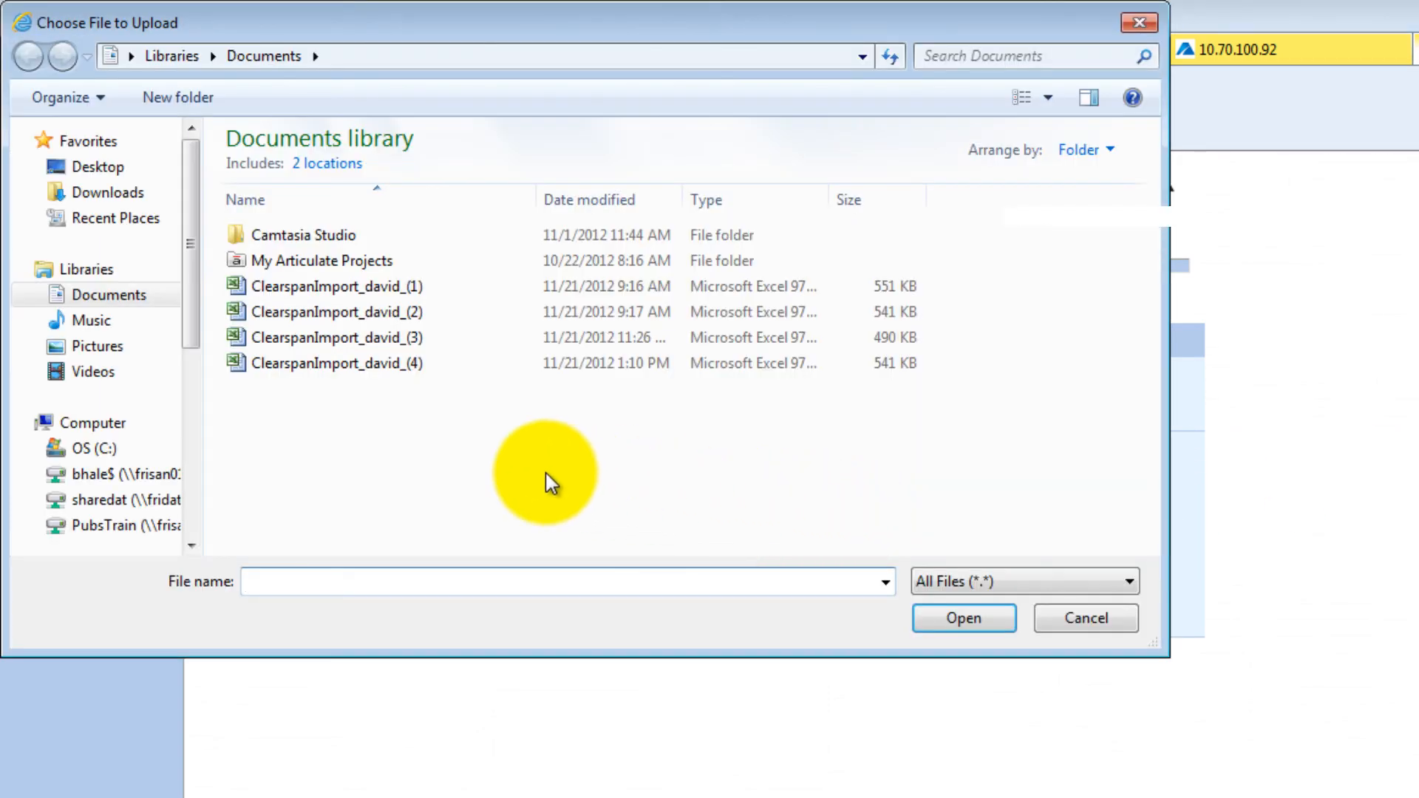
pyautogui.click(334, 365)
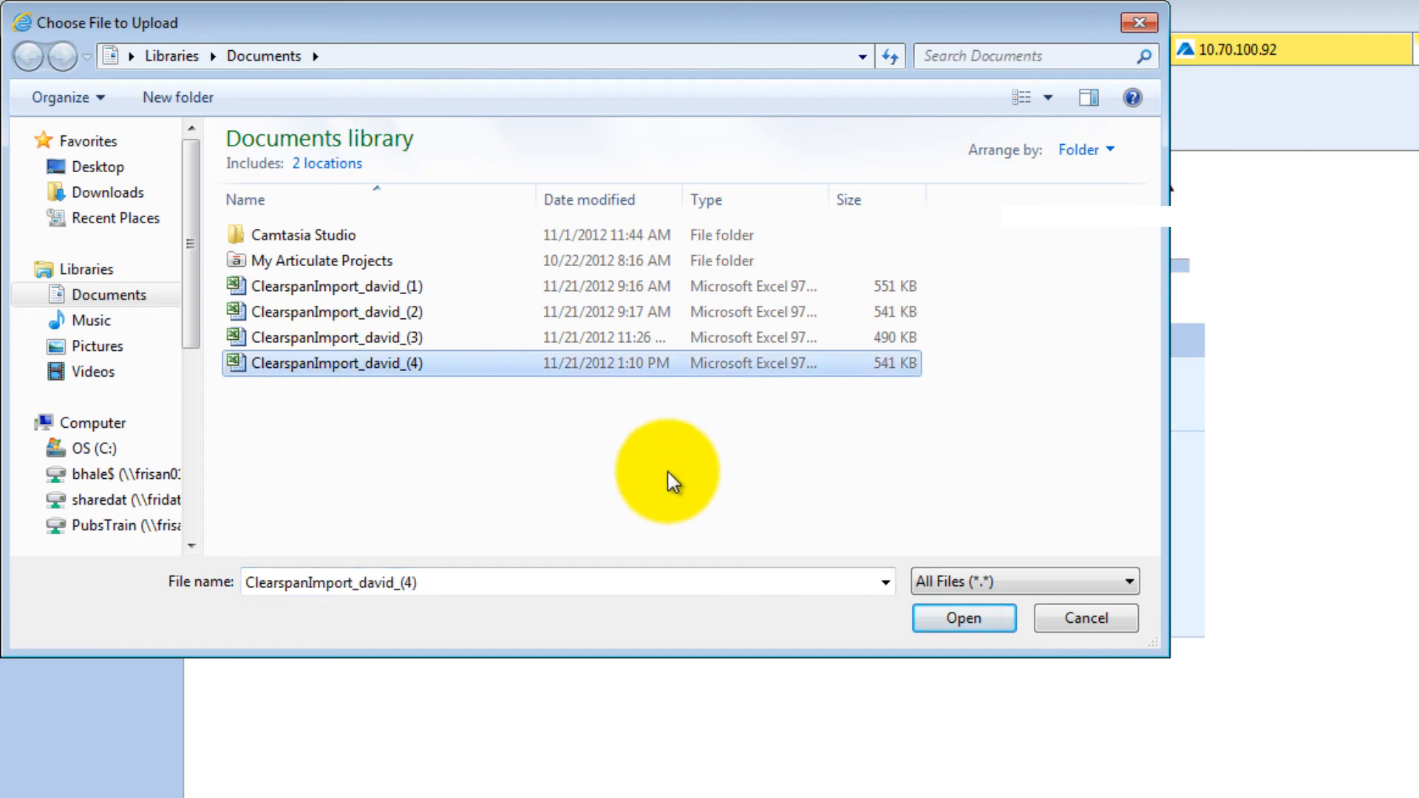
pyautogui.click(944, 618)
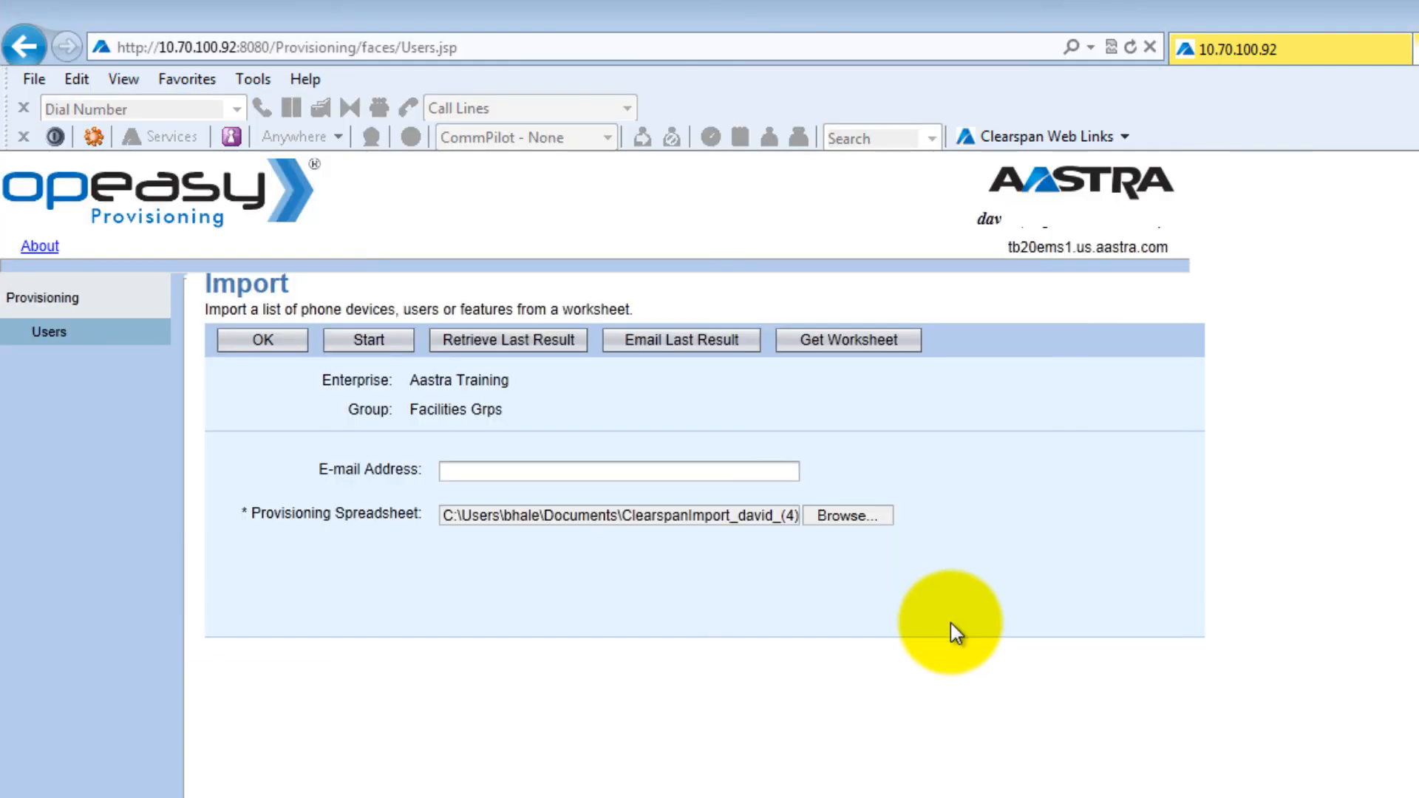
pyautogui.click(369, 344)
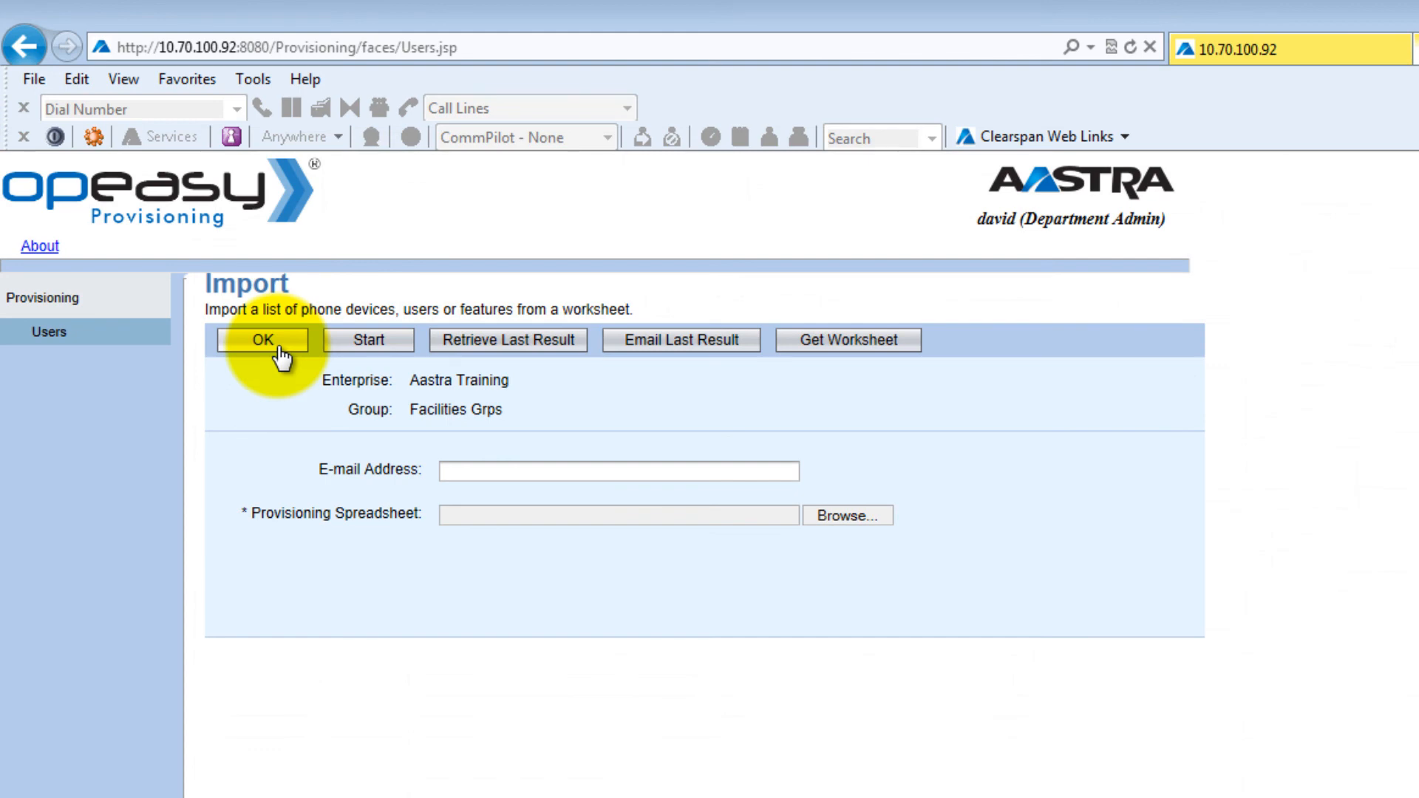
pyautogui.click(279, 356)
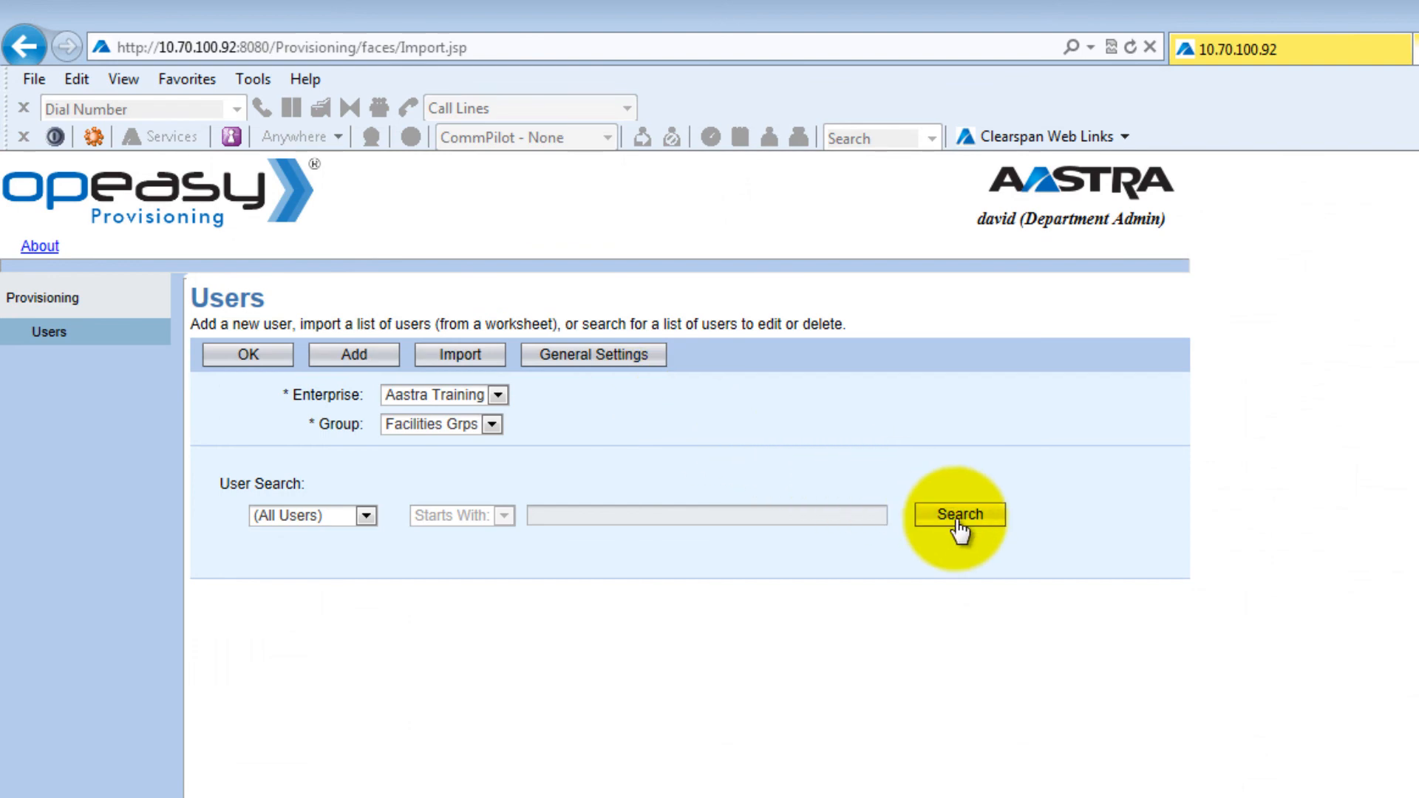
pyautogui.click(983, 521)
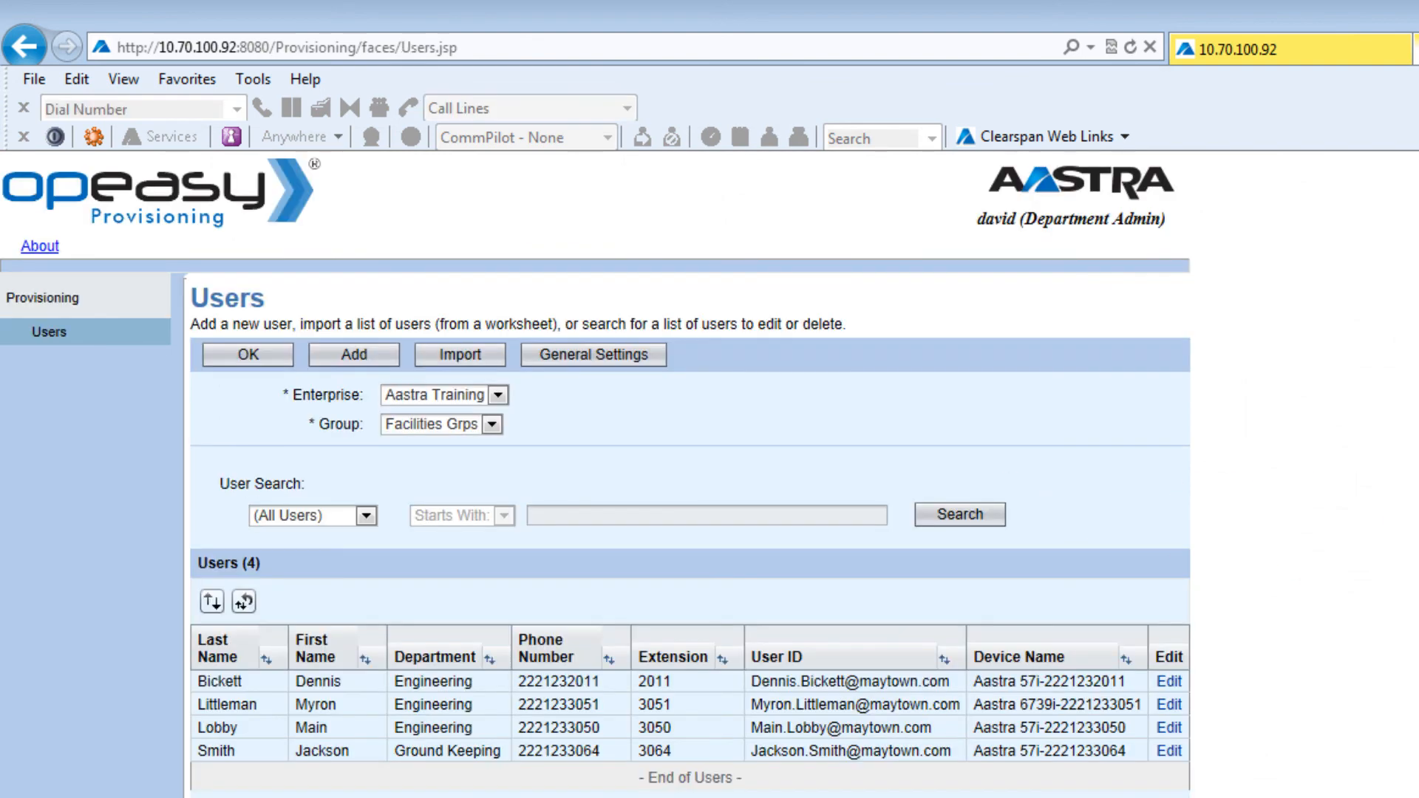